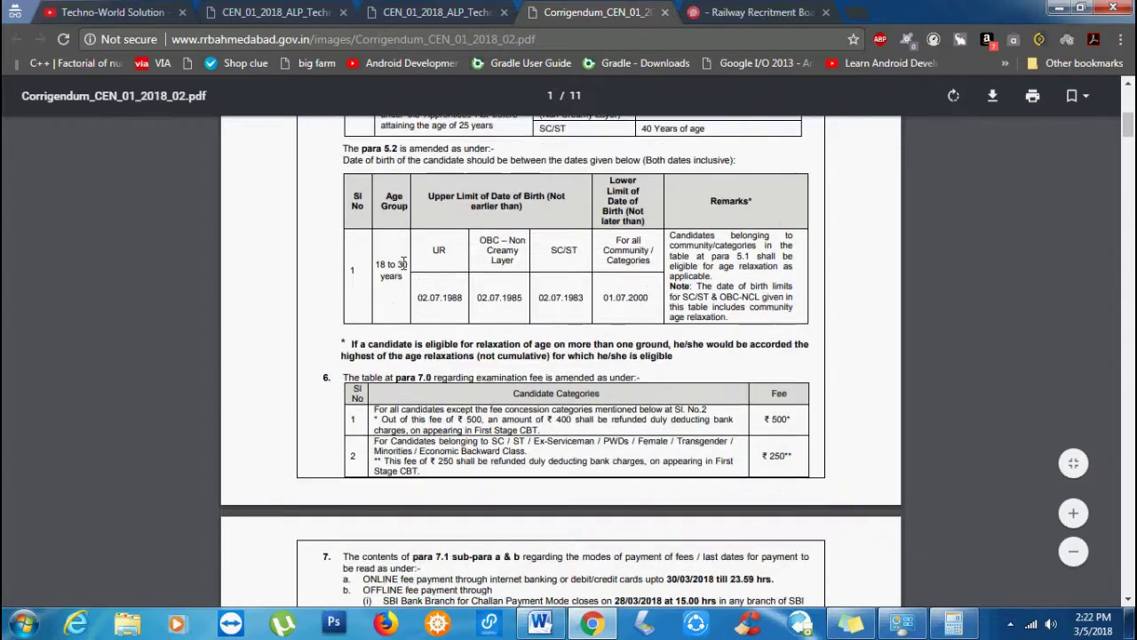
Step: Page through the corrigendum PDF, reviewing the age table and following pages
left_click_drag(375, 264, 780, 308)
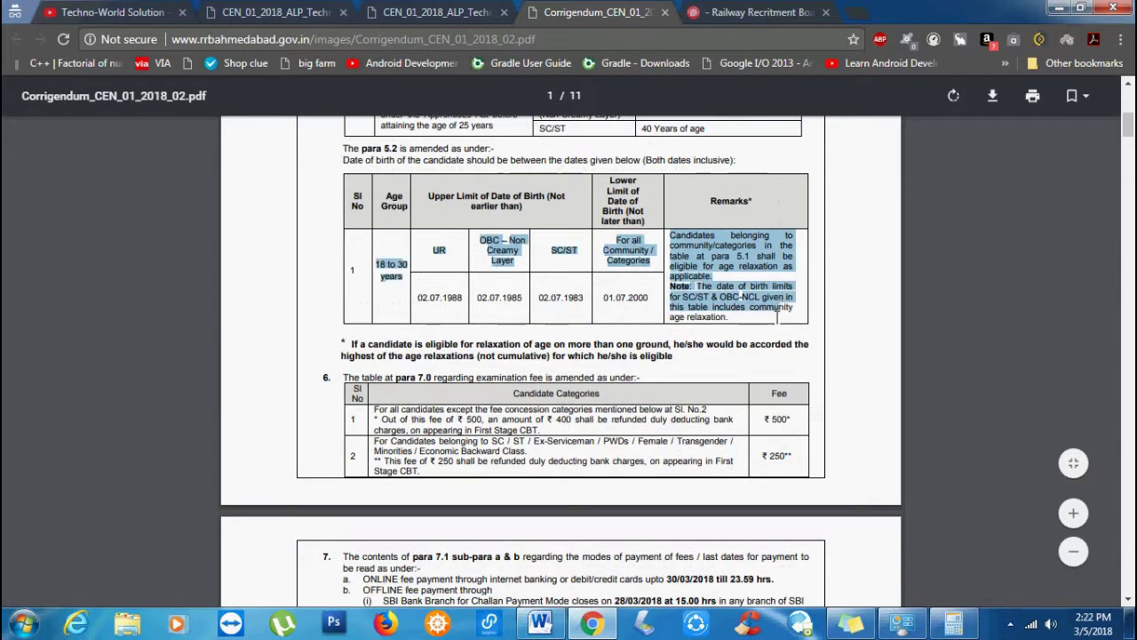
left_click(384, 263)
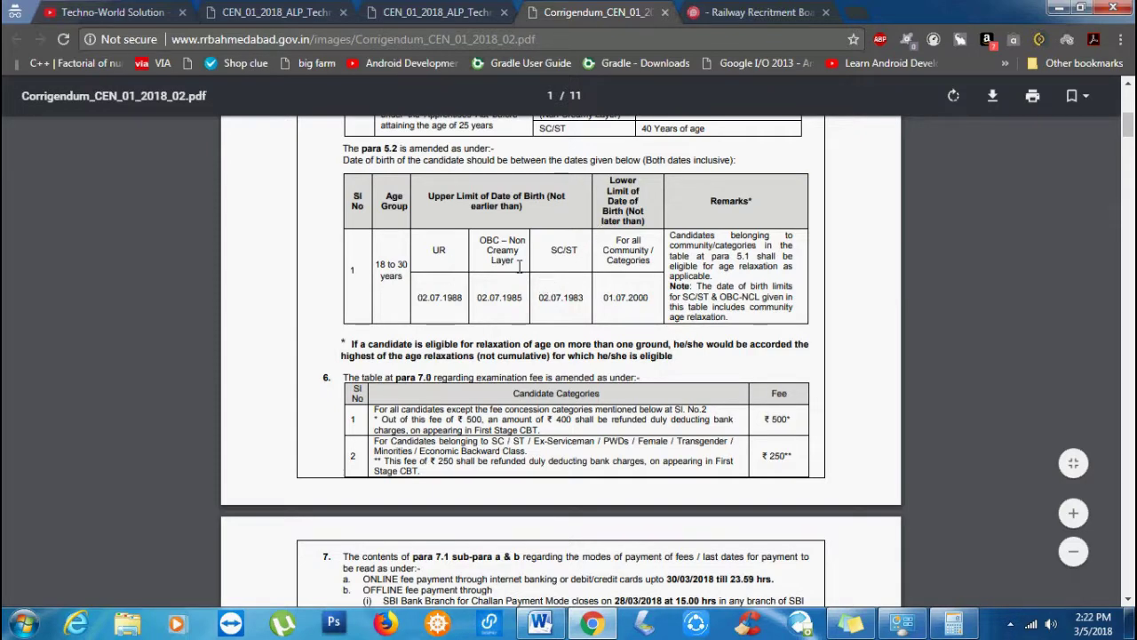
scroll(592, 283, "up", 2)
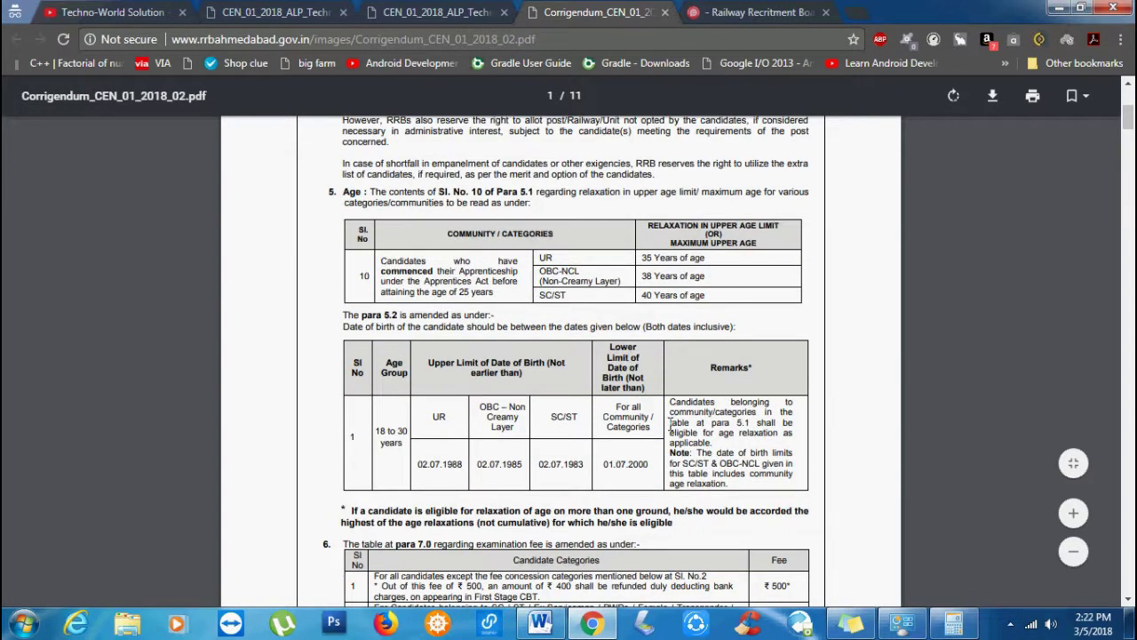
scroll(688, 353, "down", 4)
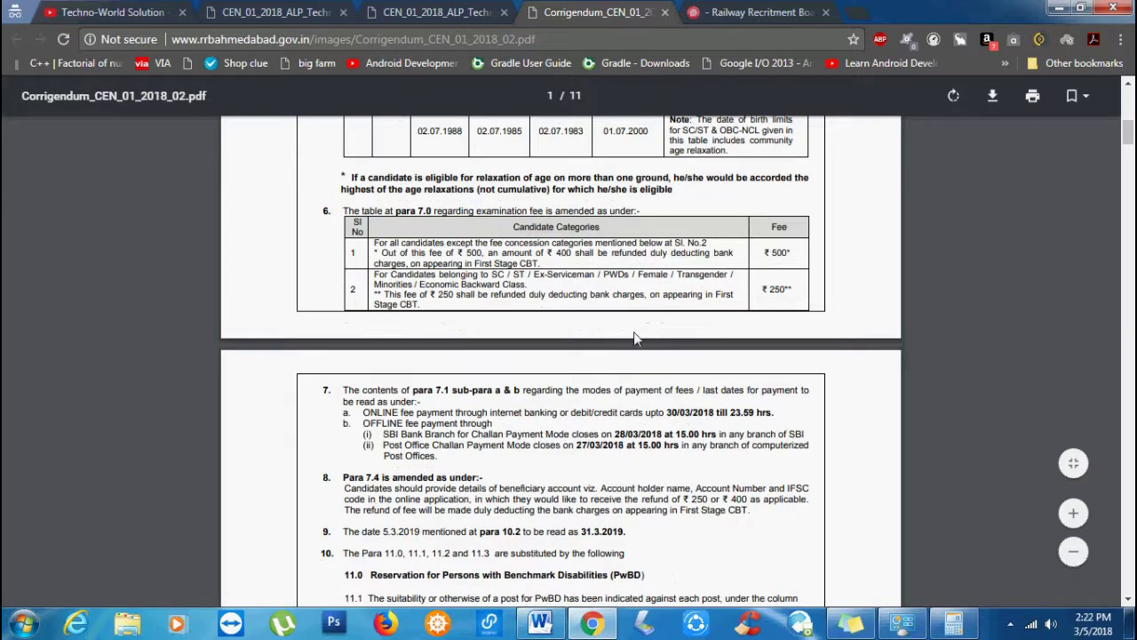
scroll(634, 338, "down", 15)
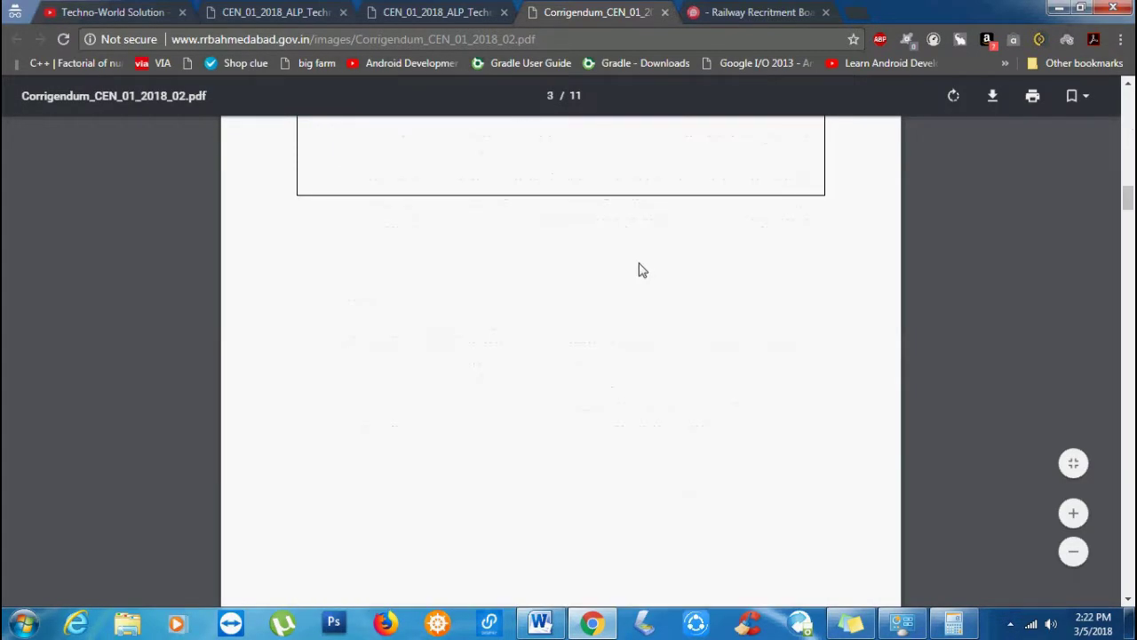
scroll(642, 270, "up", 15)
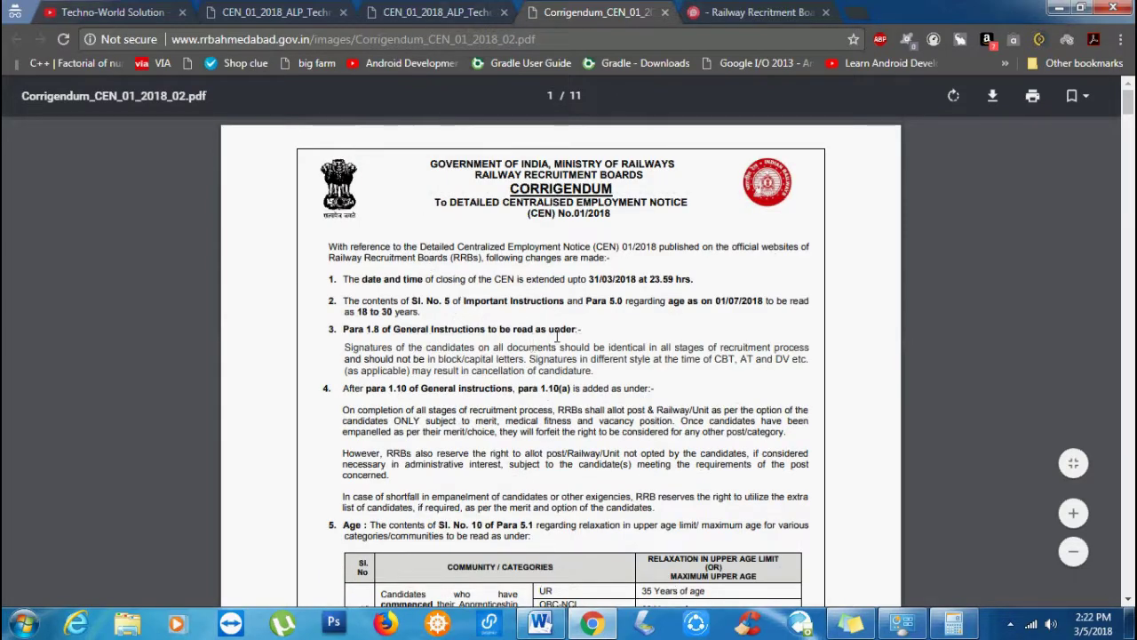
scroll(557, 336, "down", 15)
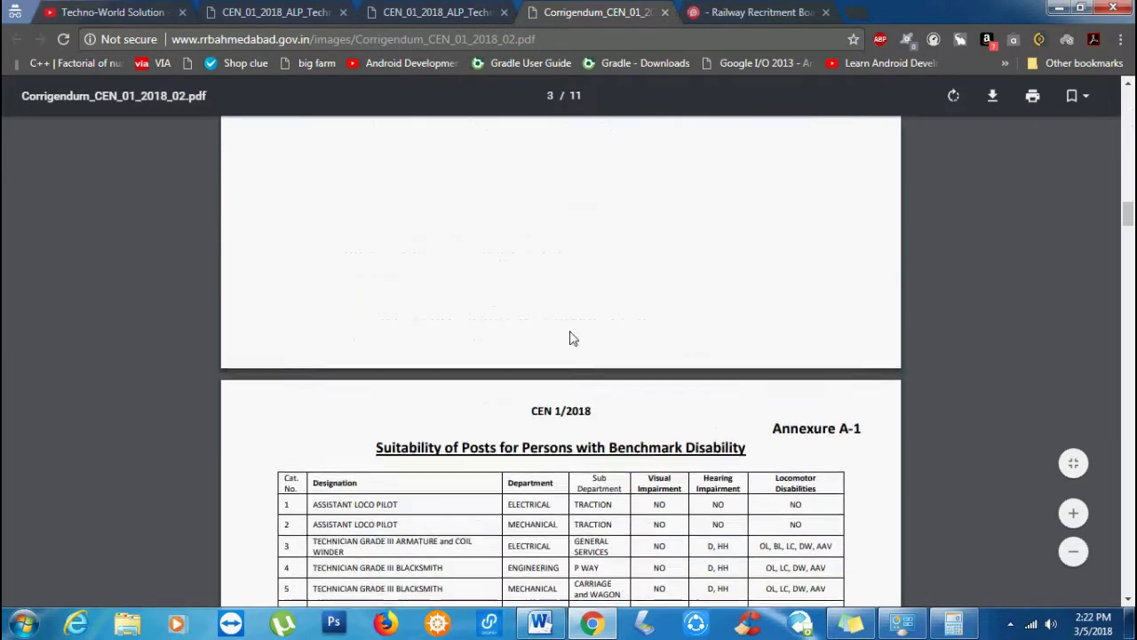
scroll(568, 336, "down", 15)
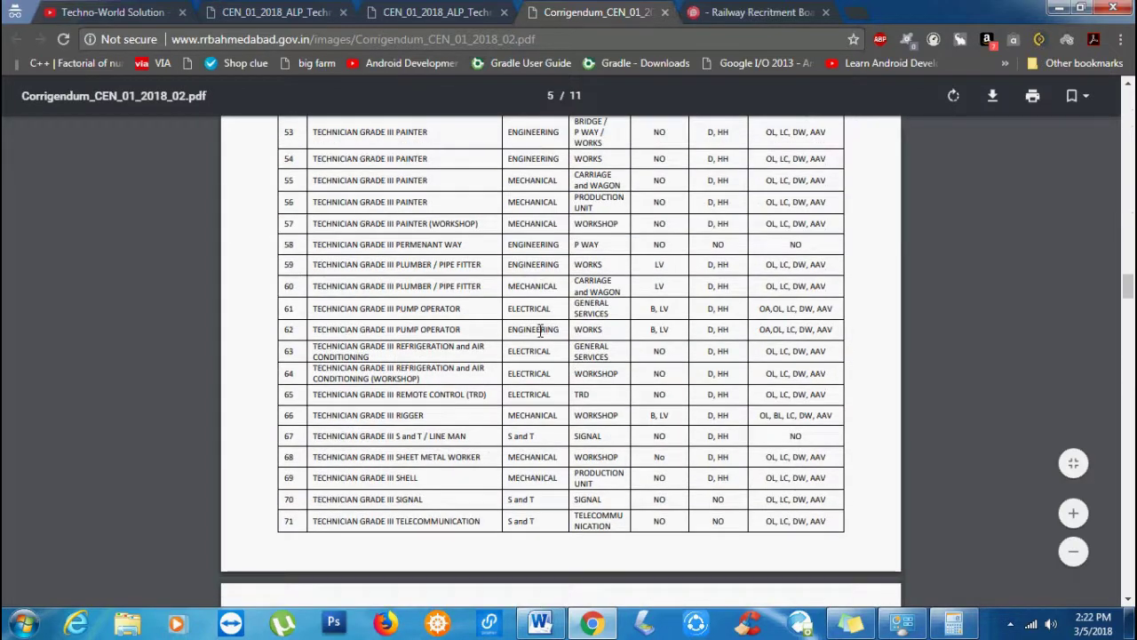
scroll(539, 330, "down", 15)
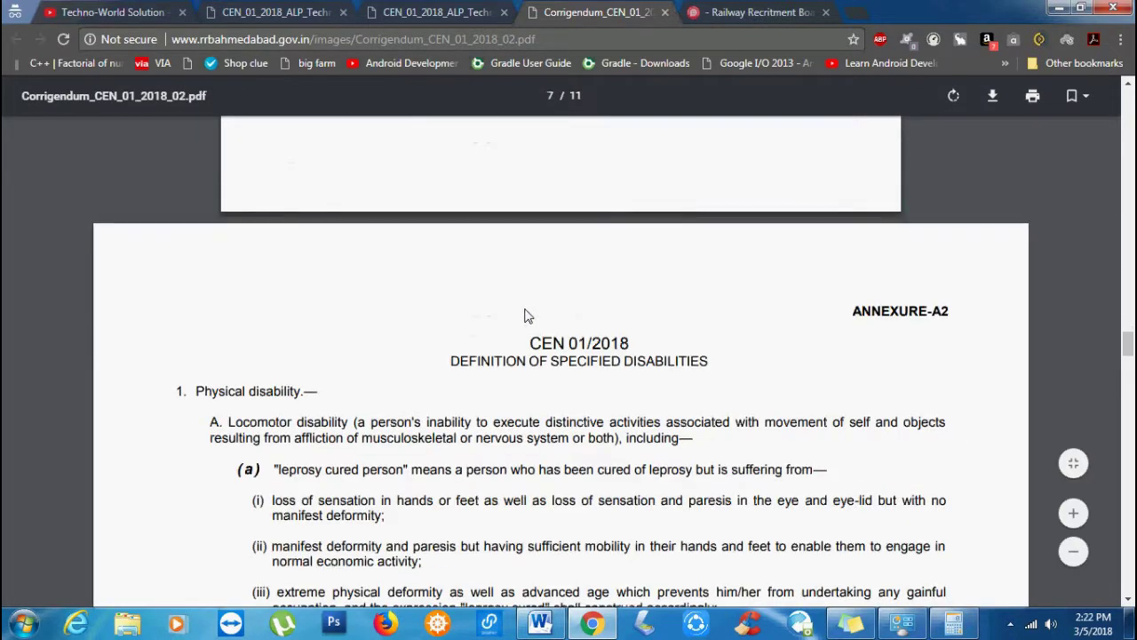
scroll(525, 316, "down", 5)
scroll(620, 277, "up", 3)
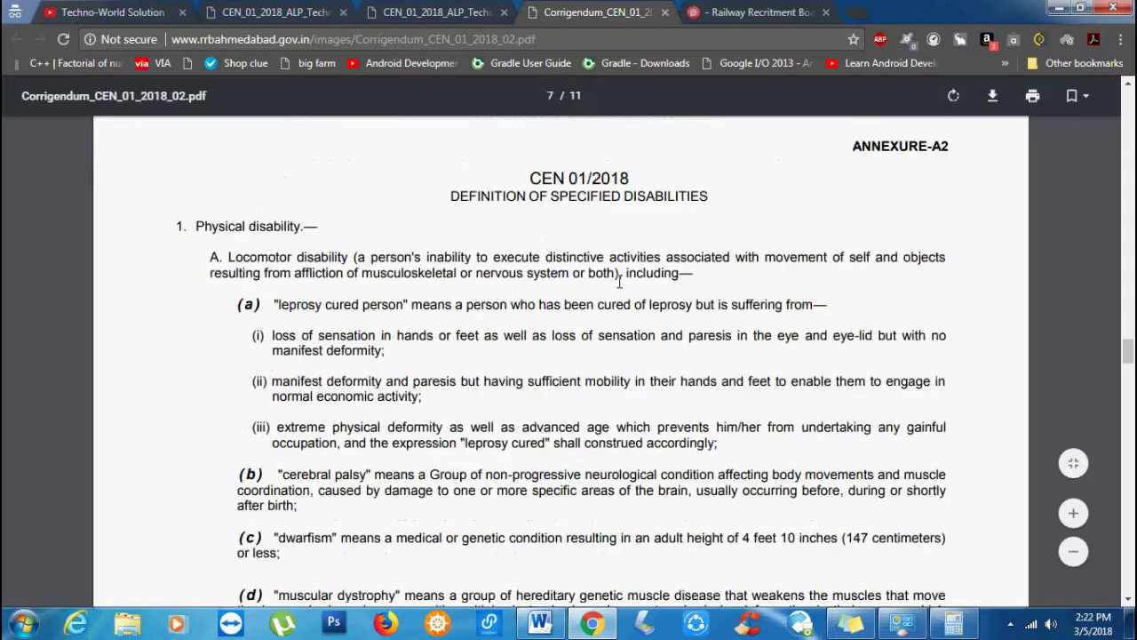
scroll(619, 281, "down", 5)
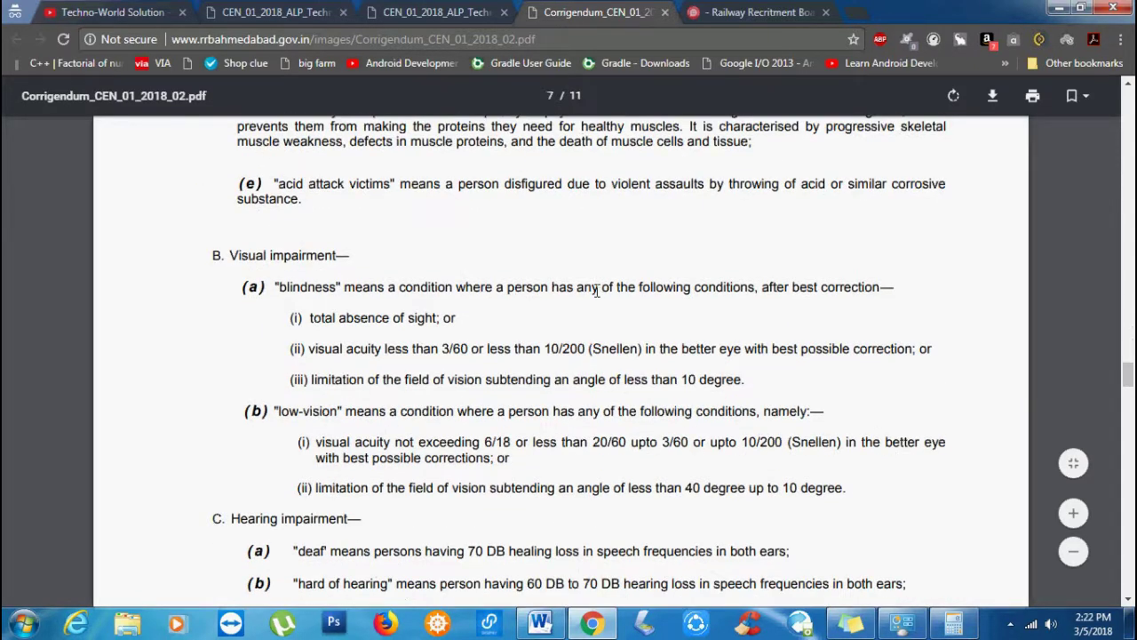
scroll(587, 298, "down", 15)
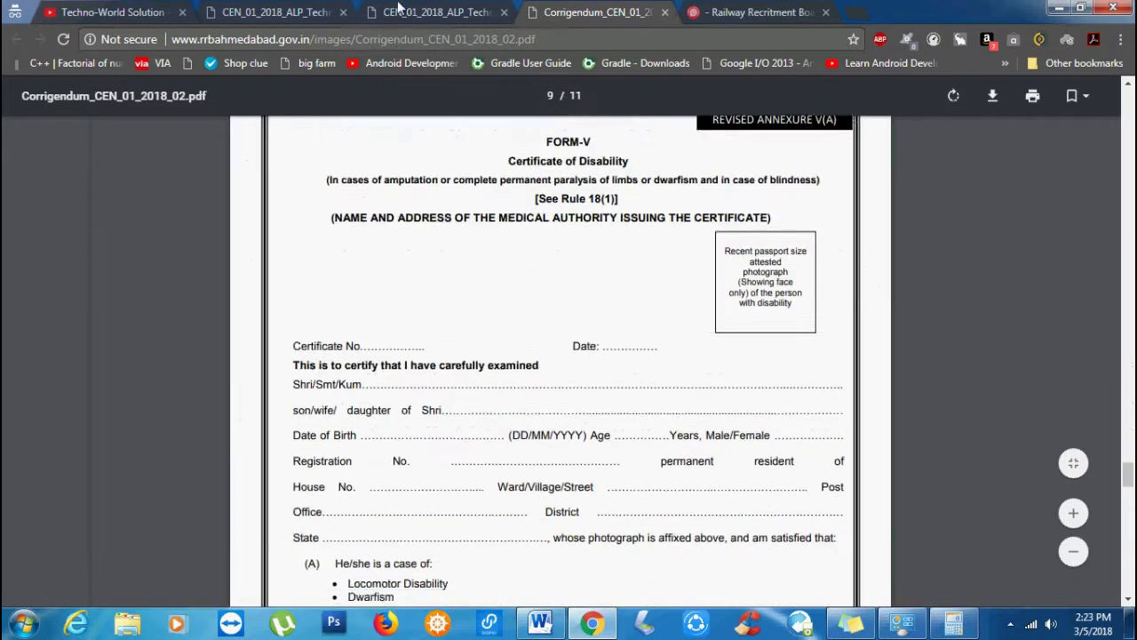
Step: Return to the Railway Recruitment Boards CEN 01/2018 page showing the Important Dates table
key("ctrl+shift+Tab")
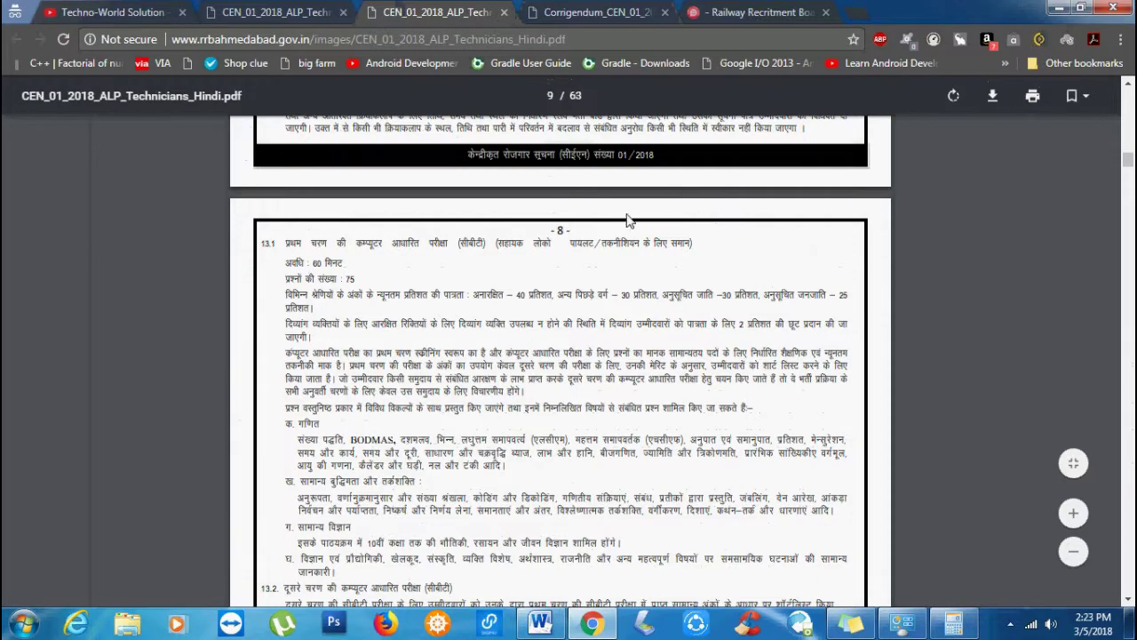
scroll(613, 264, "up", 5)
scroll(613, 264, "up", 5)
Step: On the RRB portal, review the web address and the Important Dates registration opening row
left_click(755, 13)
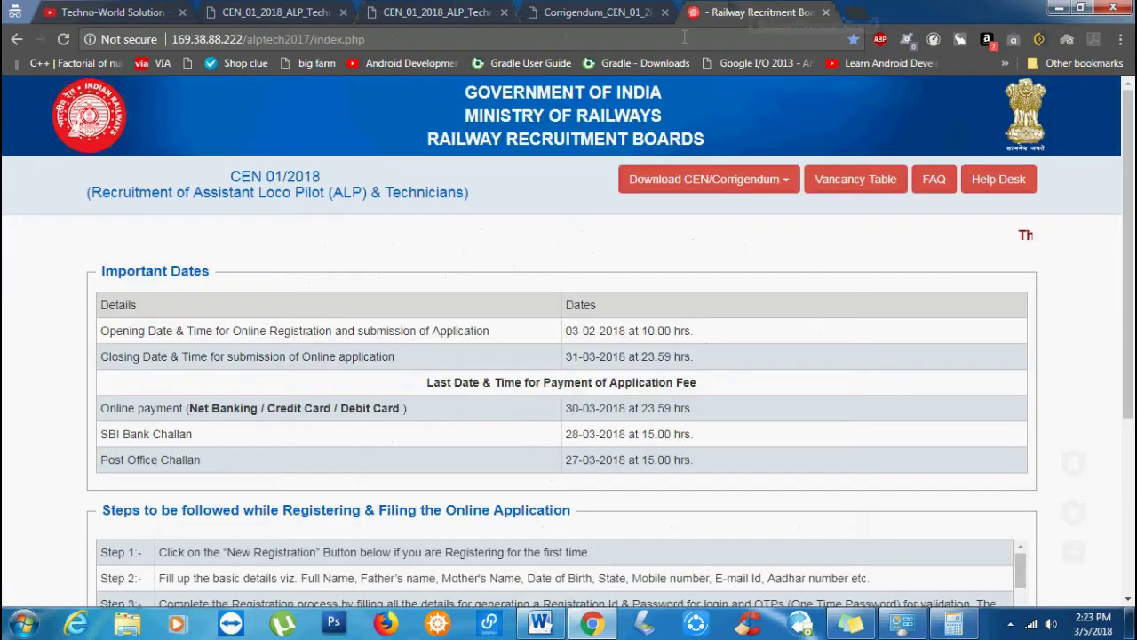
left_click(395, 39)
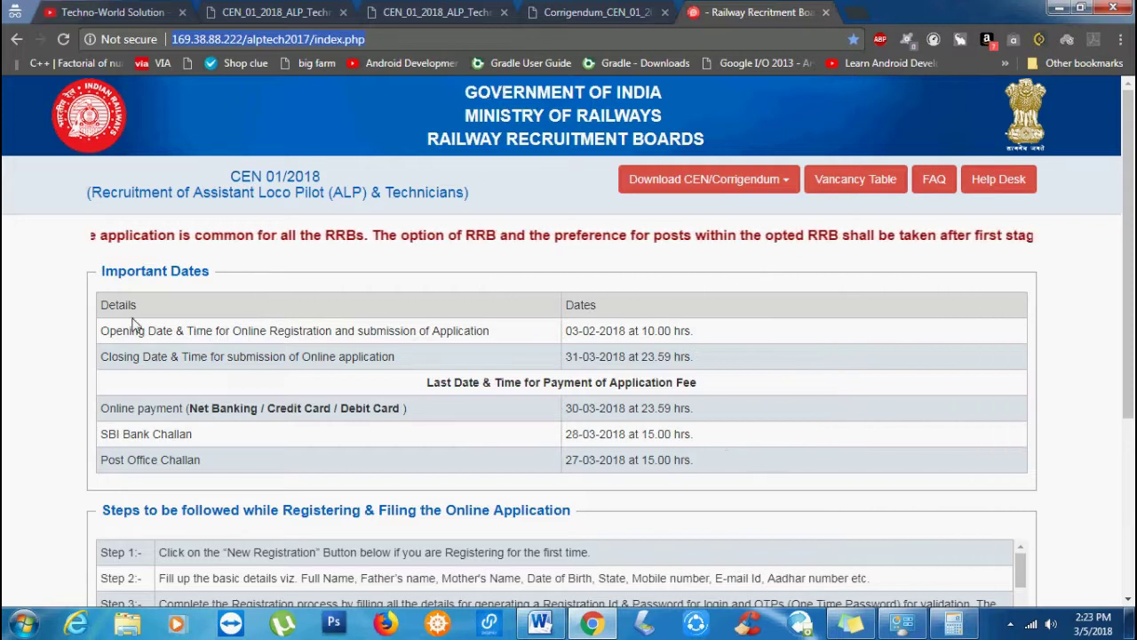
left_click_drag(113, 305, 301, 317)
left_click_drag(130, 331, 698, 330)
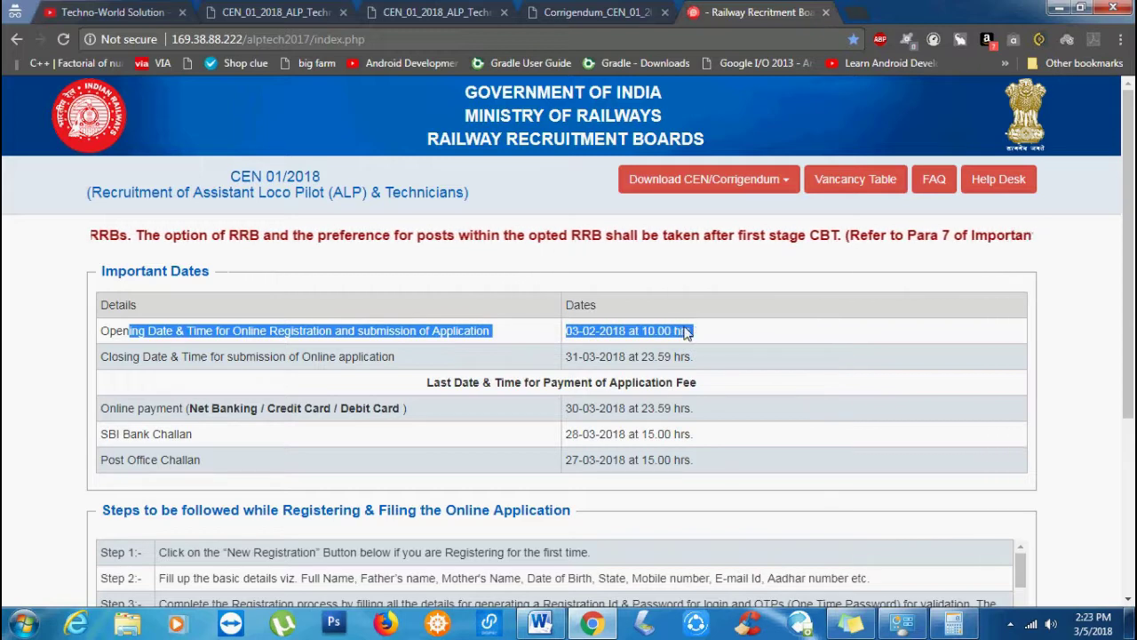
left_click(229, 356)
left_click_drag(230, 356, 718, 371)
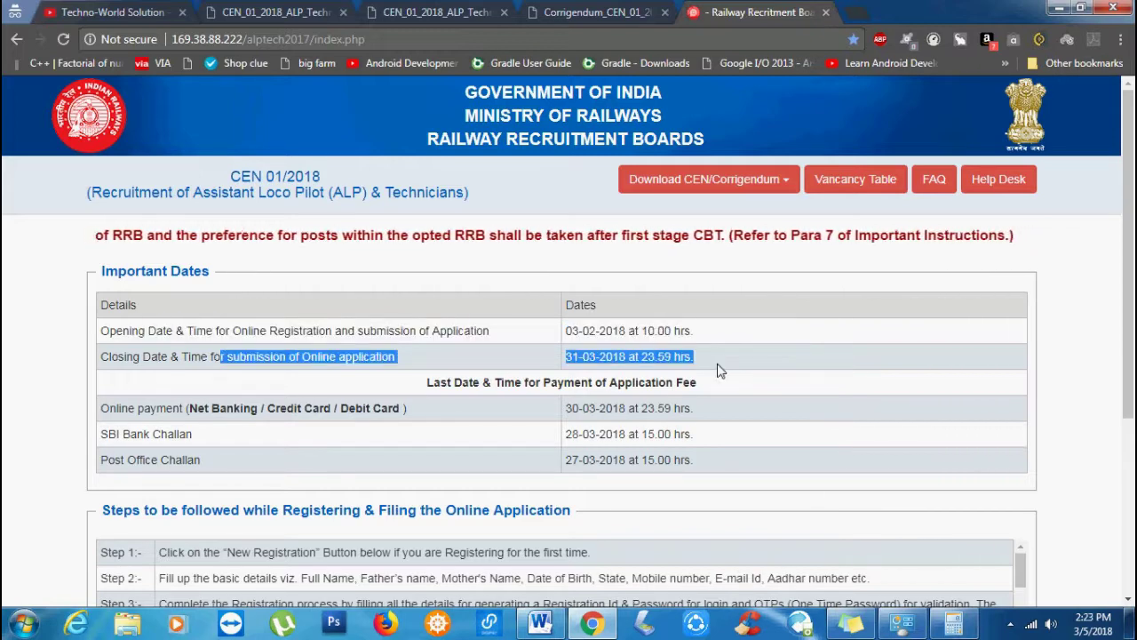
scroll(718, 370, "down", 3)
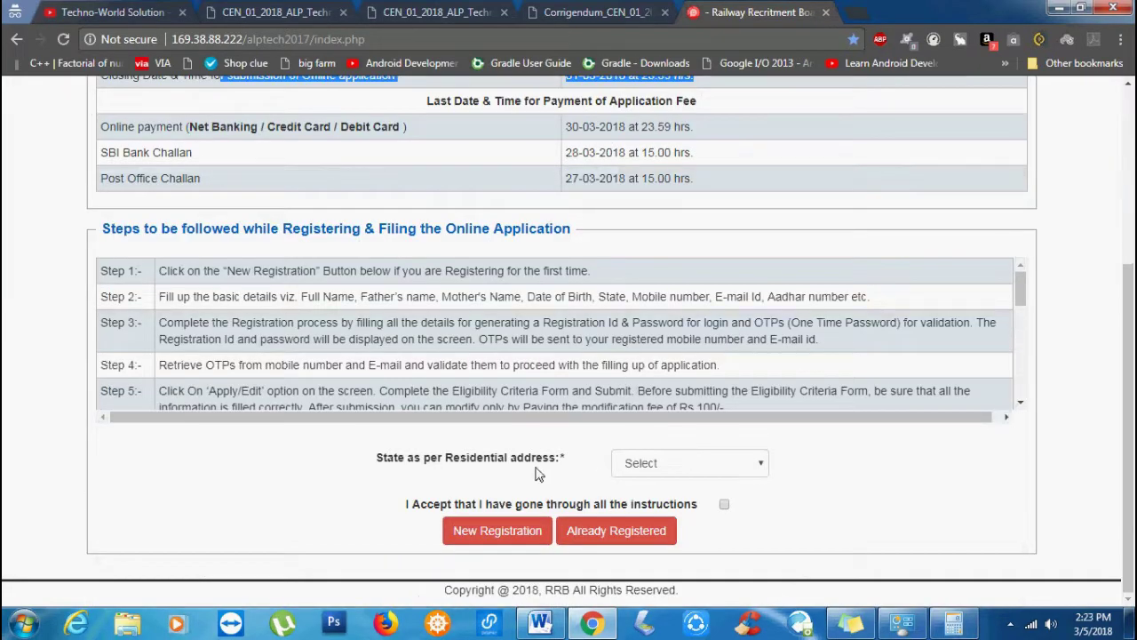
Step: Choose UTTARAKHAND as residential state and accept that all instructions have been read
left_click(662, 463)
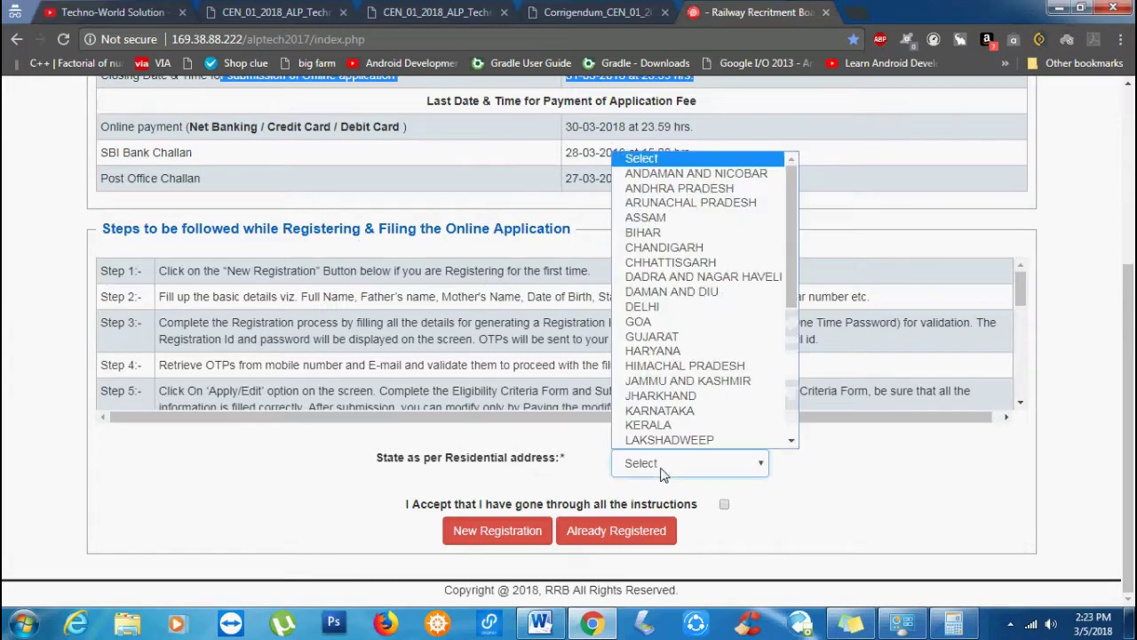
scroll(715, 267, "down", 6)
left_click(705, 414)
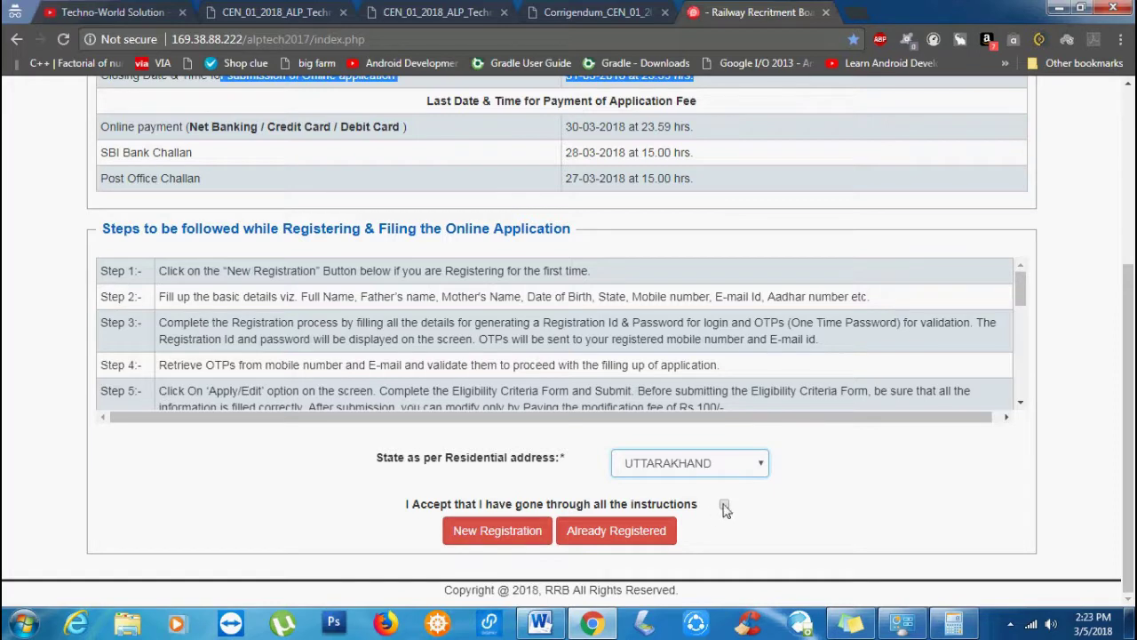
left_click(724, 504)
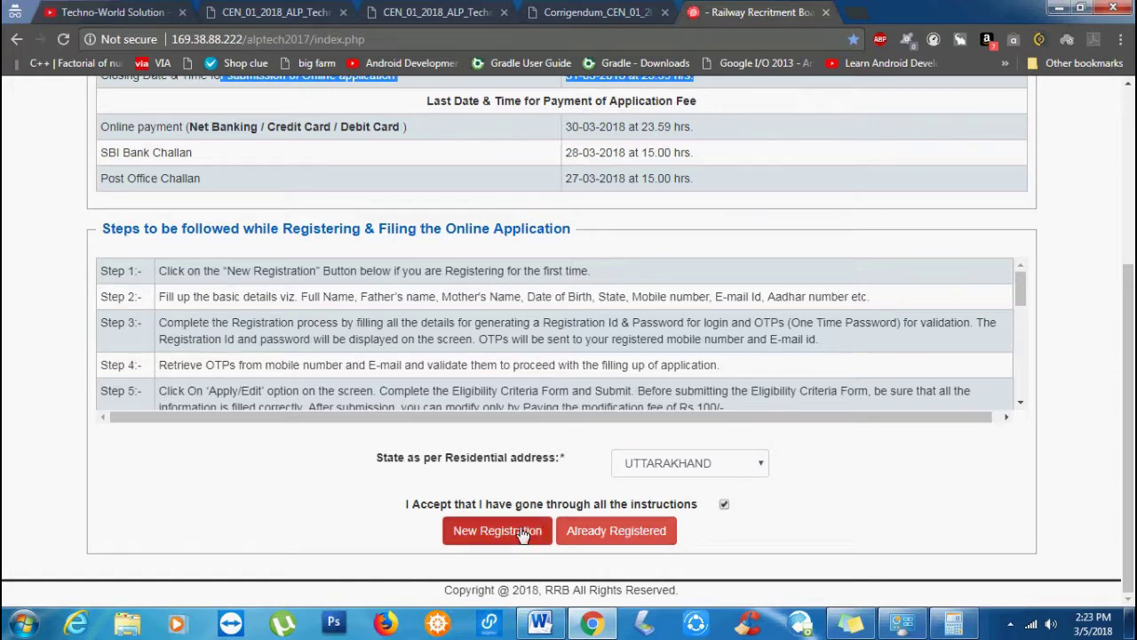
Step: Bring up the Hindi ALP Technicians notice PDF, CEN_01_2018_ALP_Technicians_Hindi.pdf
scroll(772, 528, "up", 3)
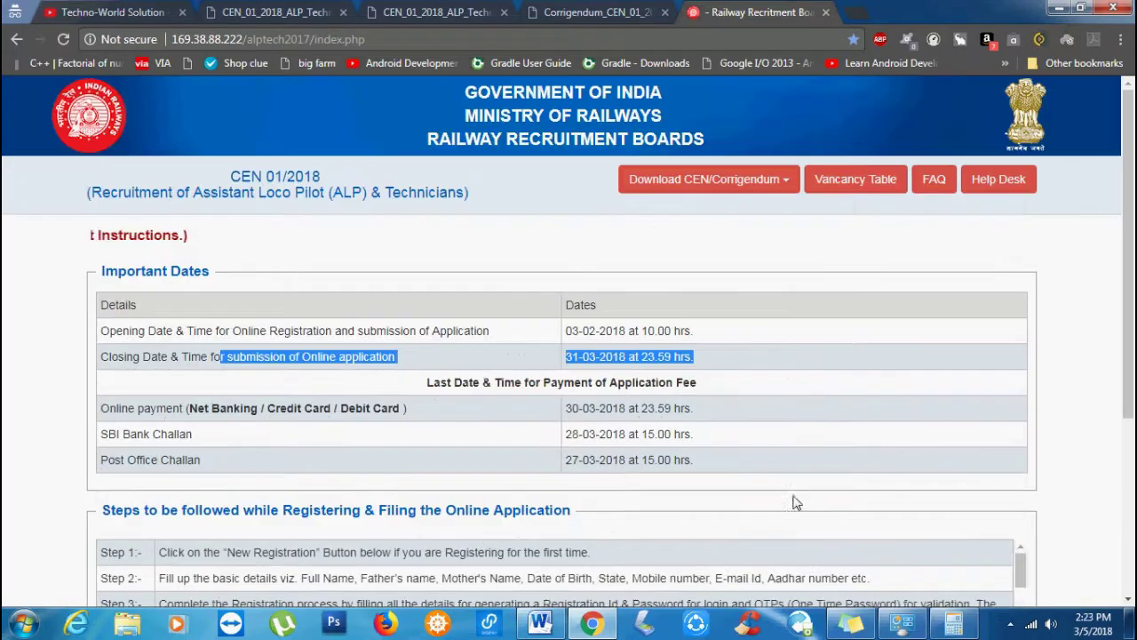
scroll(818, 402, "down", 4)
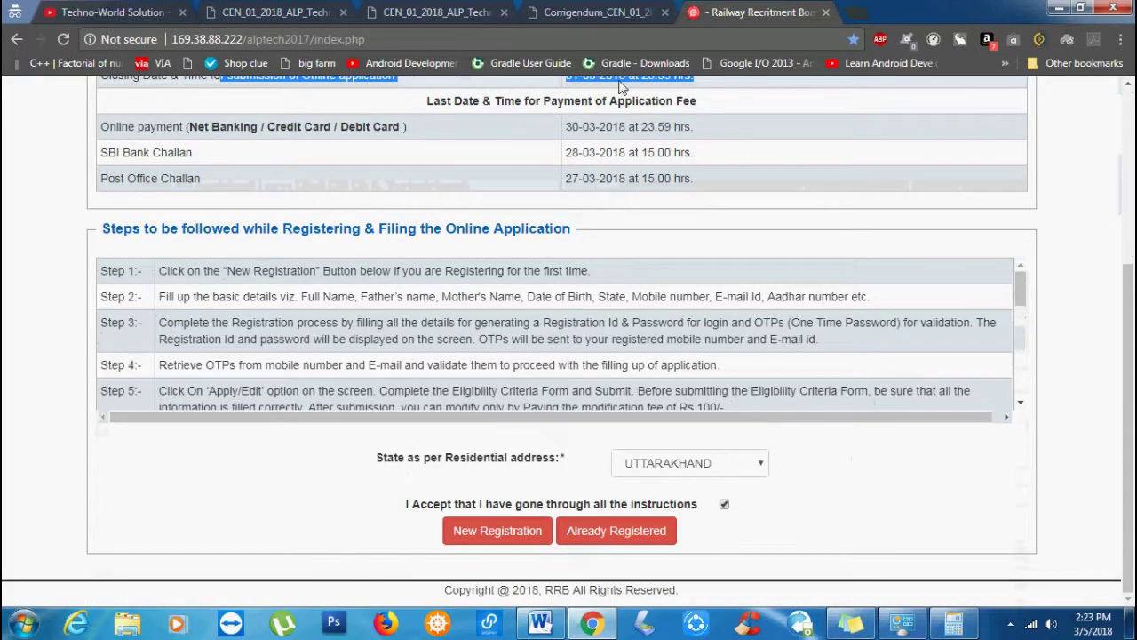
left_click(438, 13)
scroll(215, 114, "down", 2)
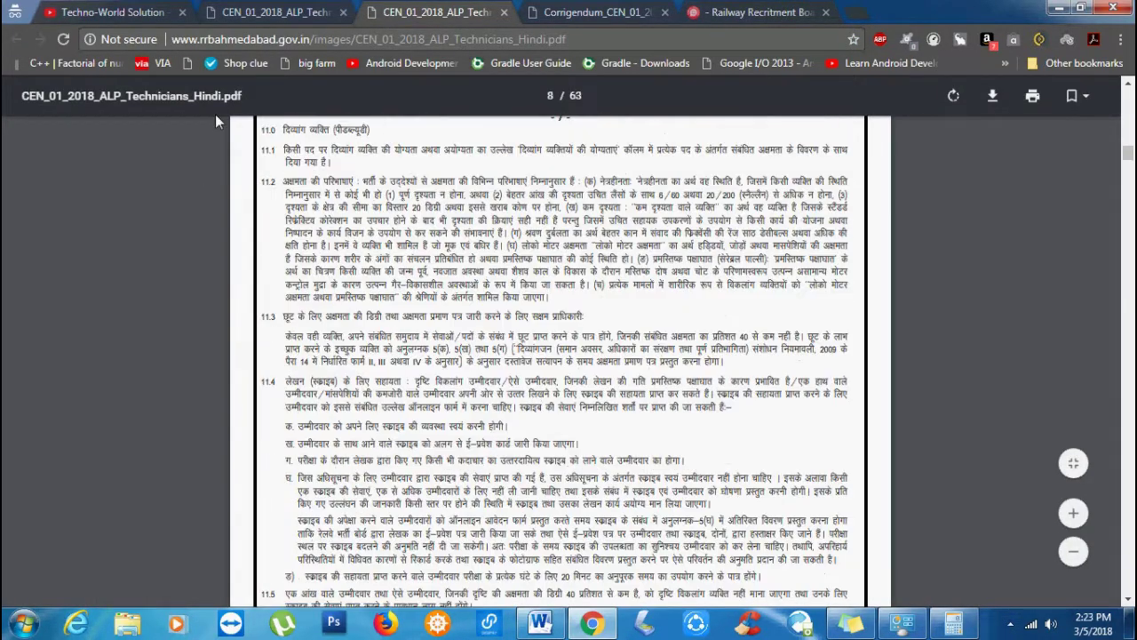
Step: Scroll the English ALP notice PDF down to section 13.1, First Stage CBT
left_click(270, 13)
scroll(571, 467, "down", 20)
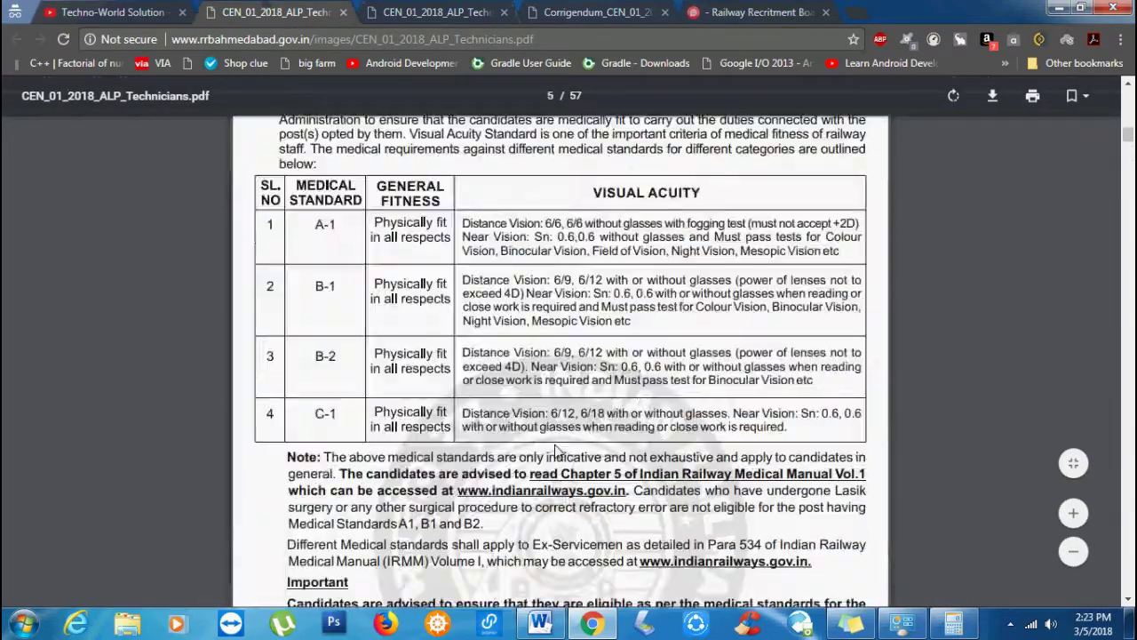
scroll(560, 461, "up", 10)
scroll(550, 456, "down", 6)
scroll(565, 459, "down", 10)
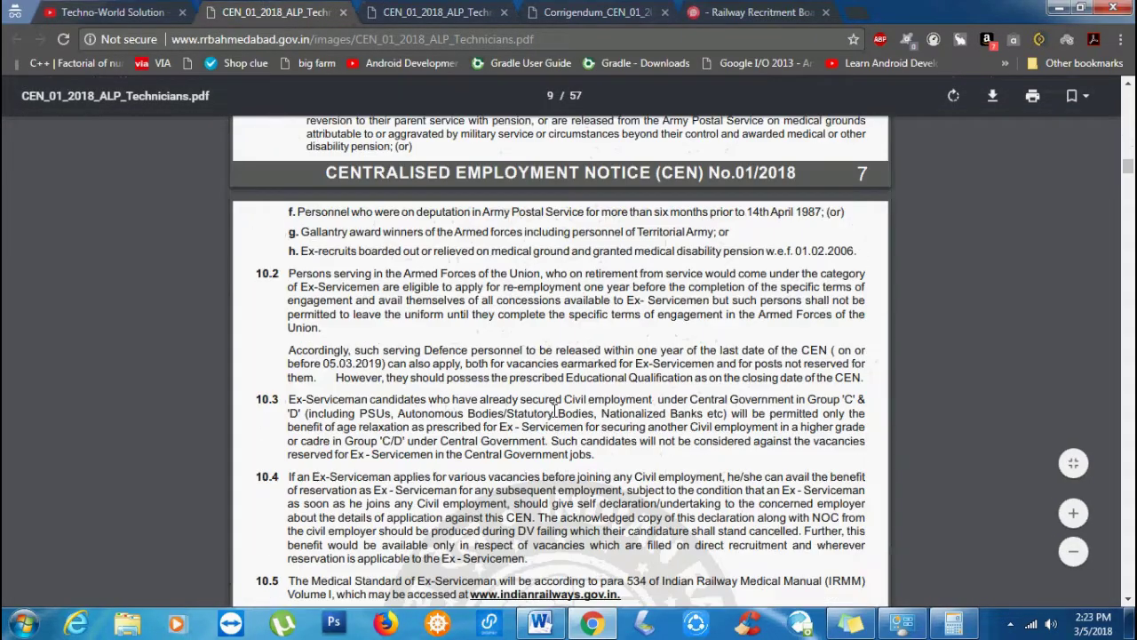
scroll(529, 367, "down", 9)
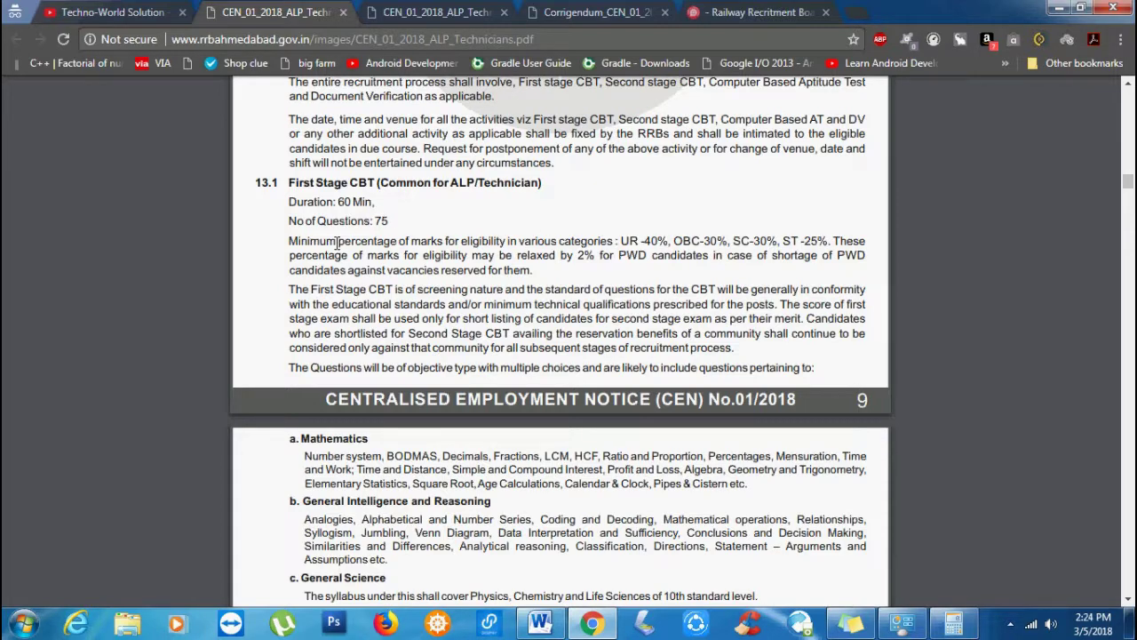
Step: Highlight the 75-question line and the category-wise minimum percentage of marks sentence
left_click_drag(287, 224, 437, 235)
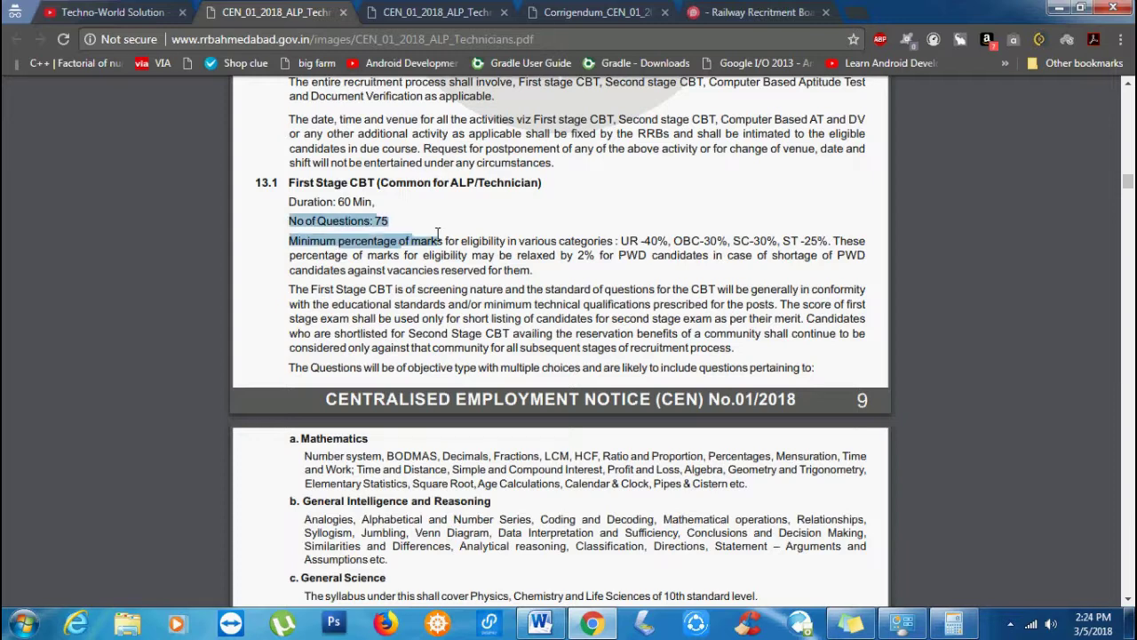
left_click(487, 229)
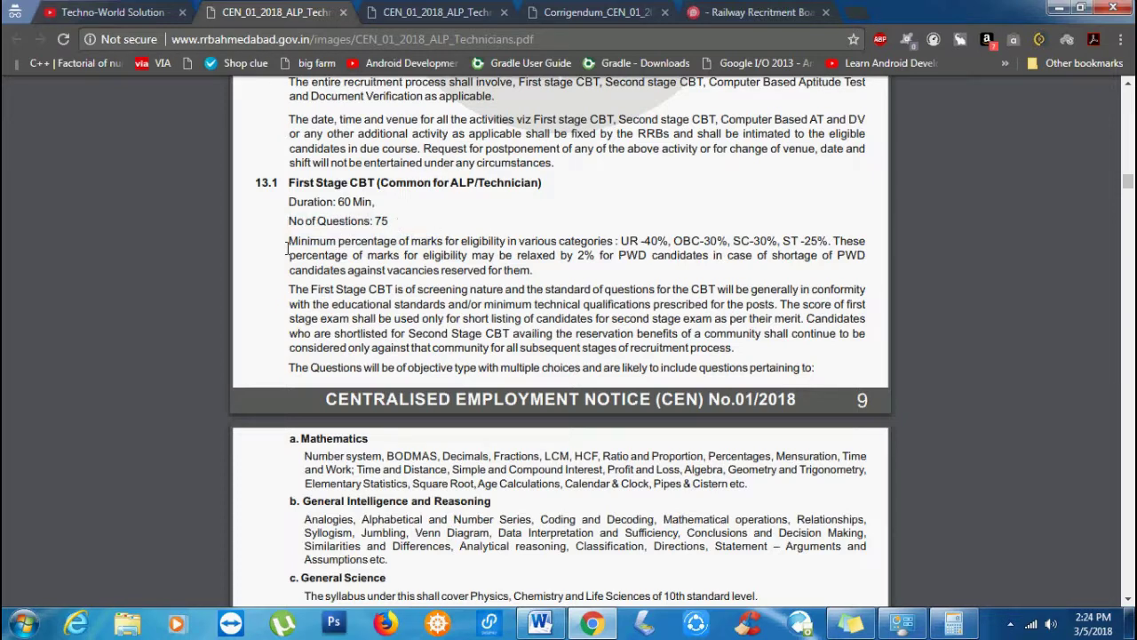
left_click_drag(287, 248, 626, 238)
left_click(585, 235)
left_click_drag(302, 237, 571, 240)
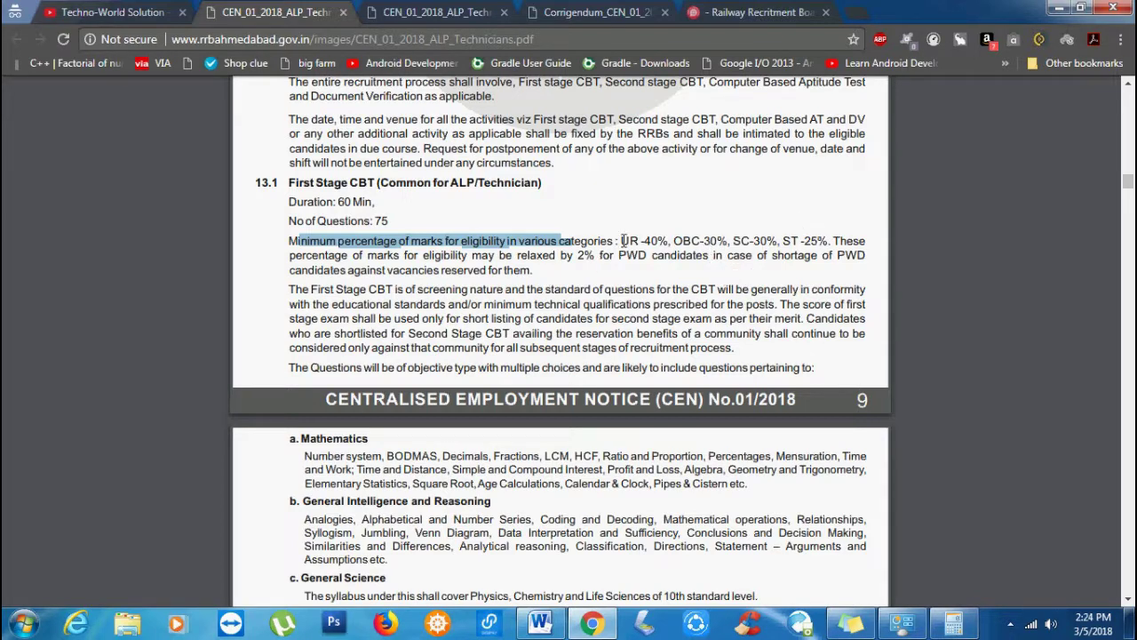
left_click(322, 226)
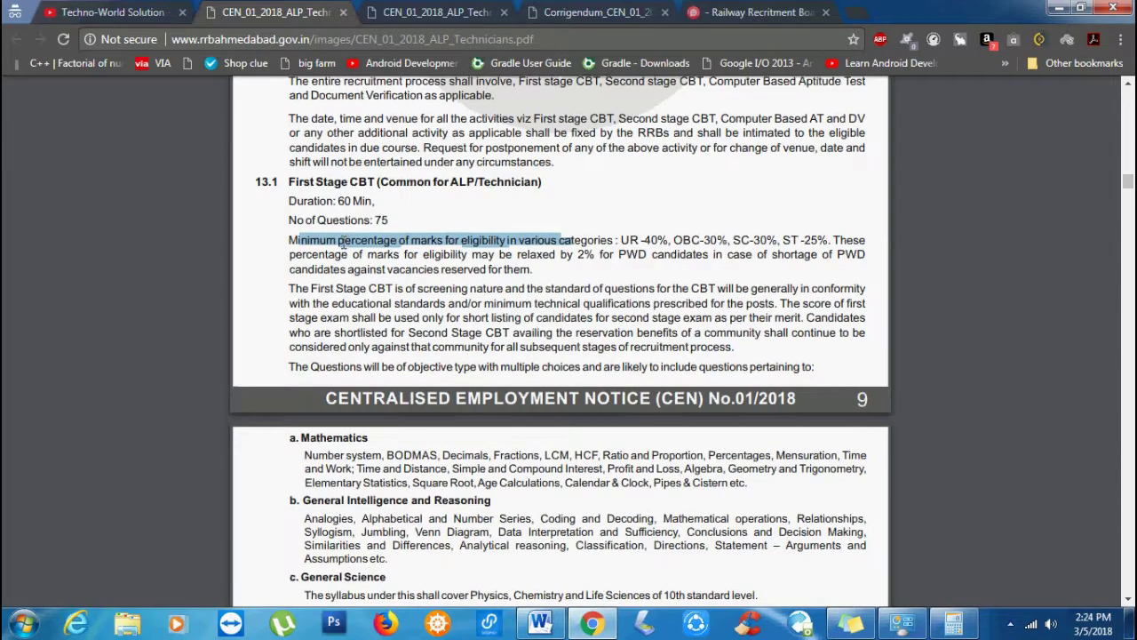
scroll(524, 240, "down", 3)
Step: Review the First Stage CBT syllabus: reasoning, general science, current affairs, sections a to d
scroll(524, 240, "up", 1)
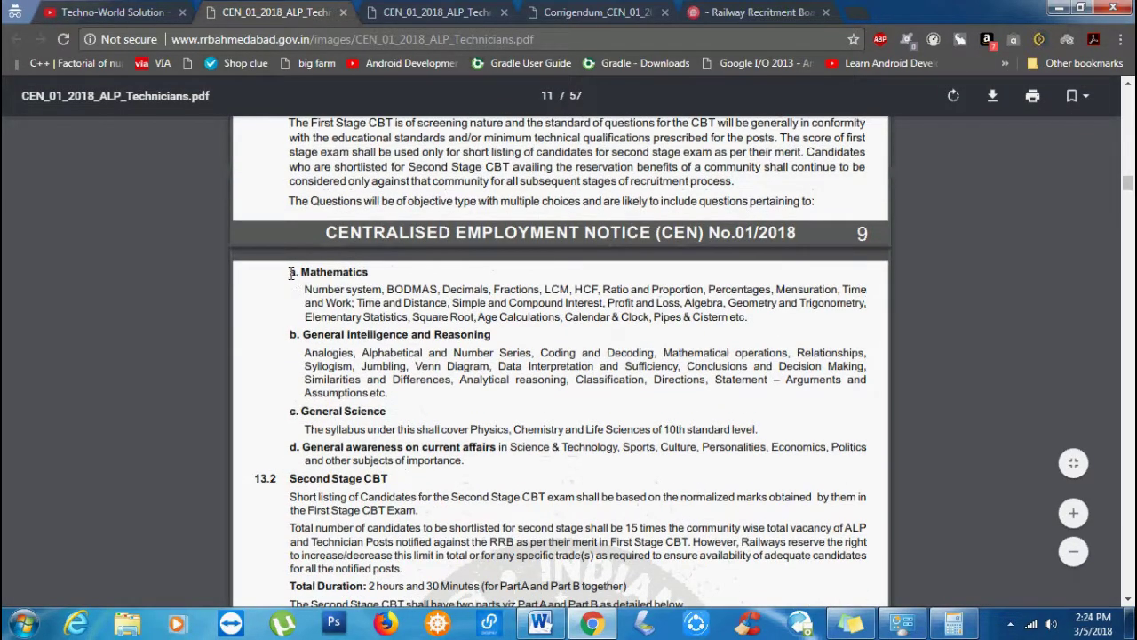
left_click_drag(291, 273, 732, 484)
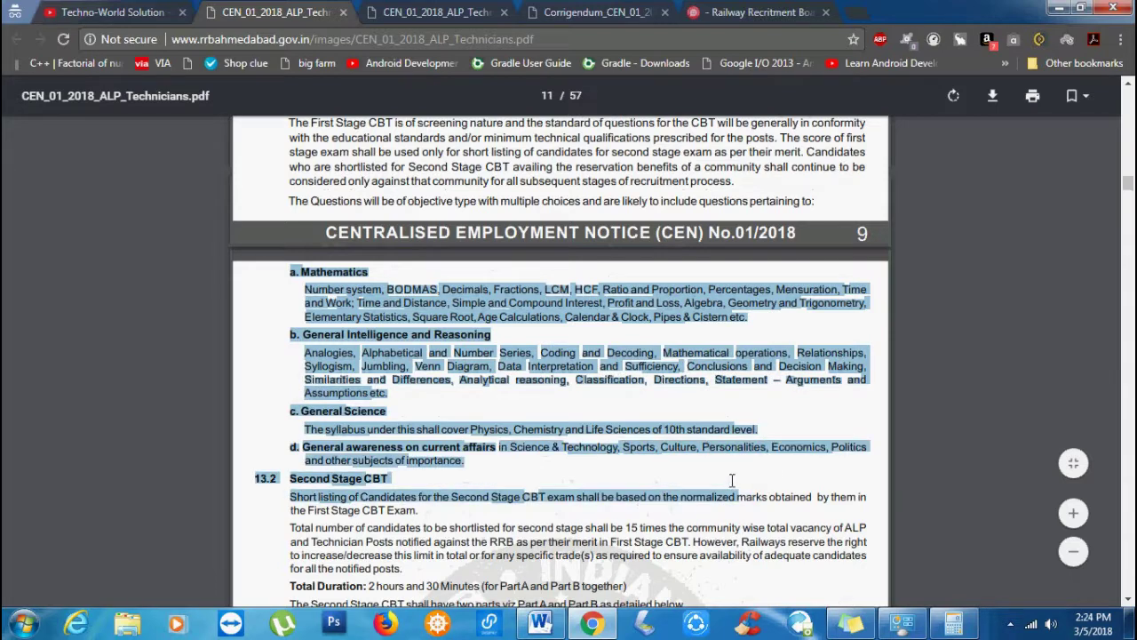
left_click(468, 296)
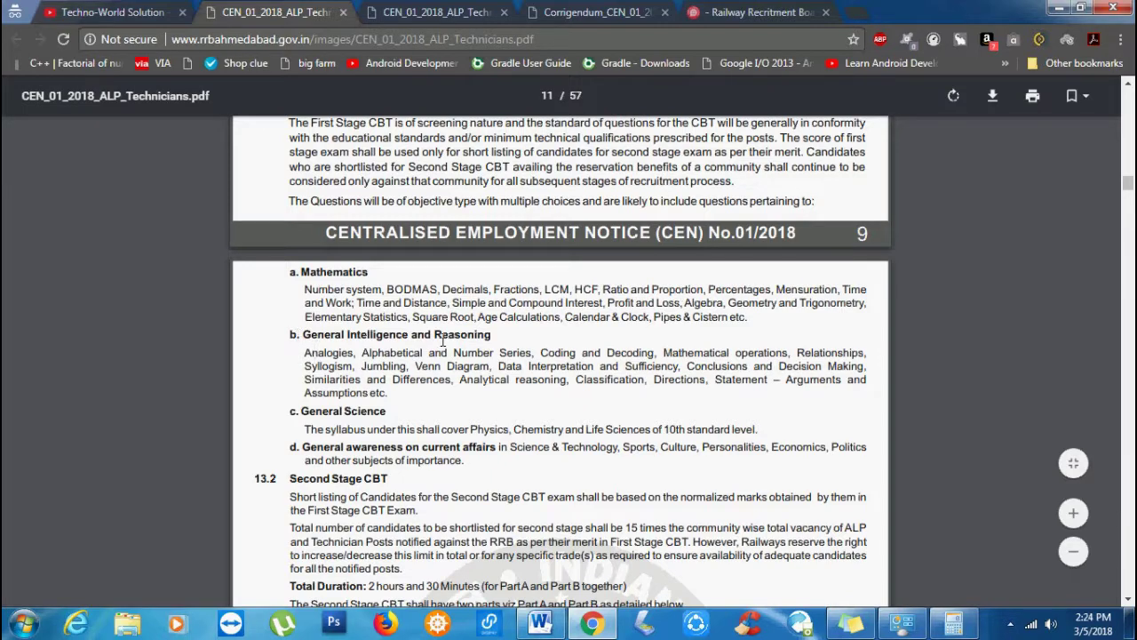
left_click_drag(306, 354, 416, 366)
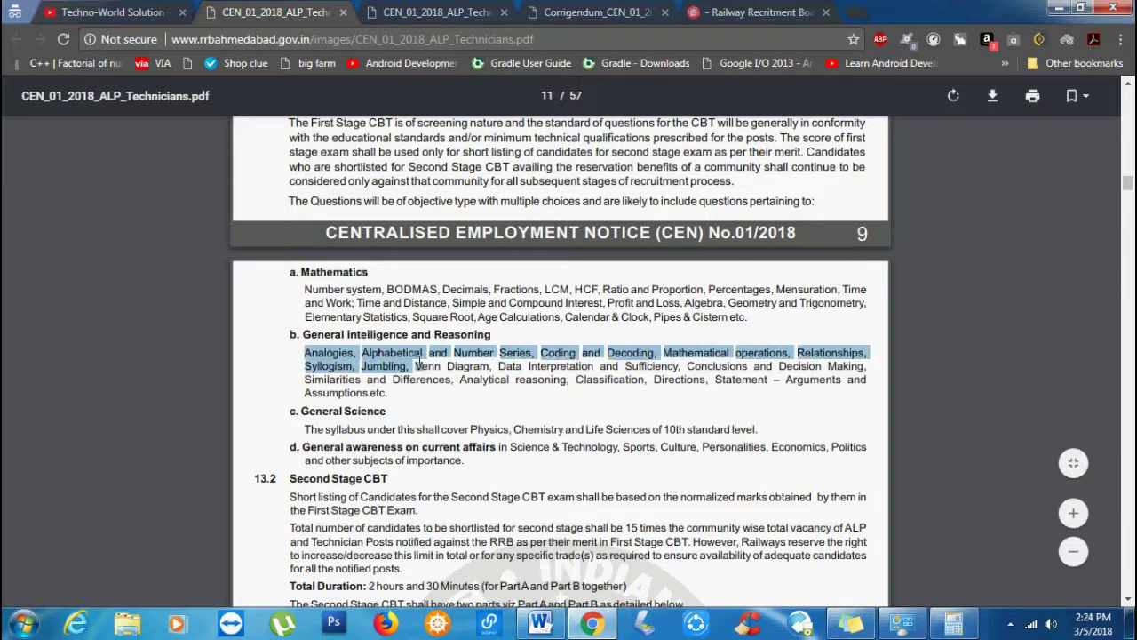
left_click_drag(315, 431, 664, 431)
left_click(509, 455)
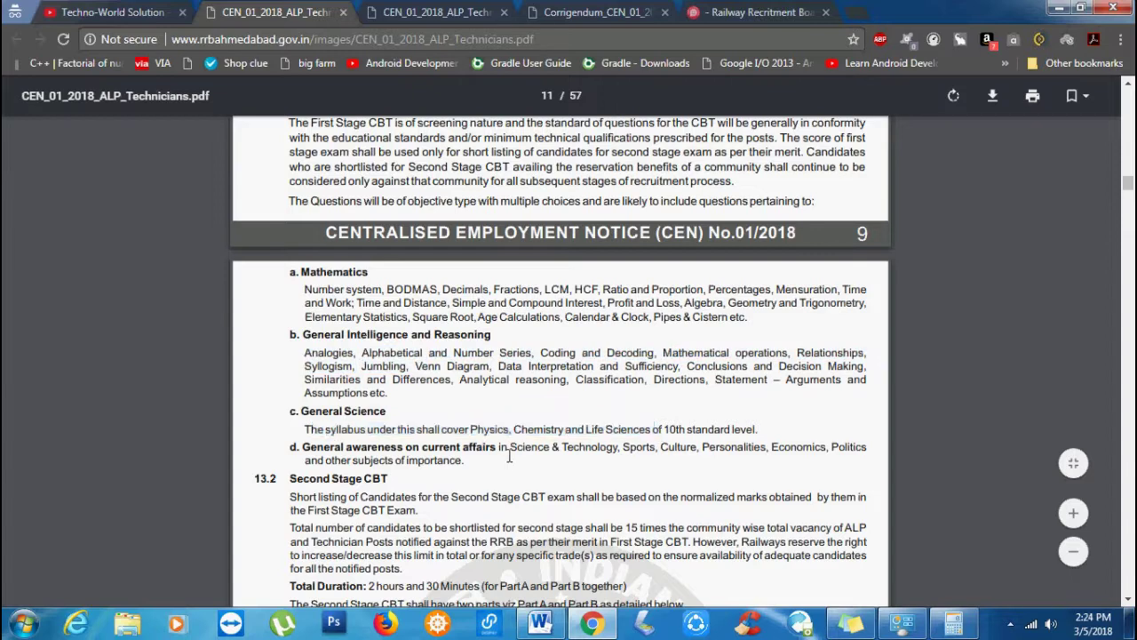
left_click_drag(495, 449, 340, 444)
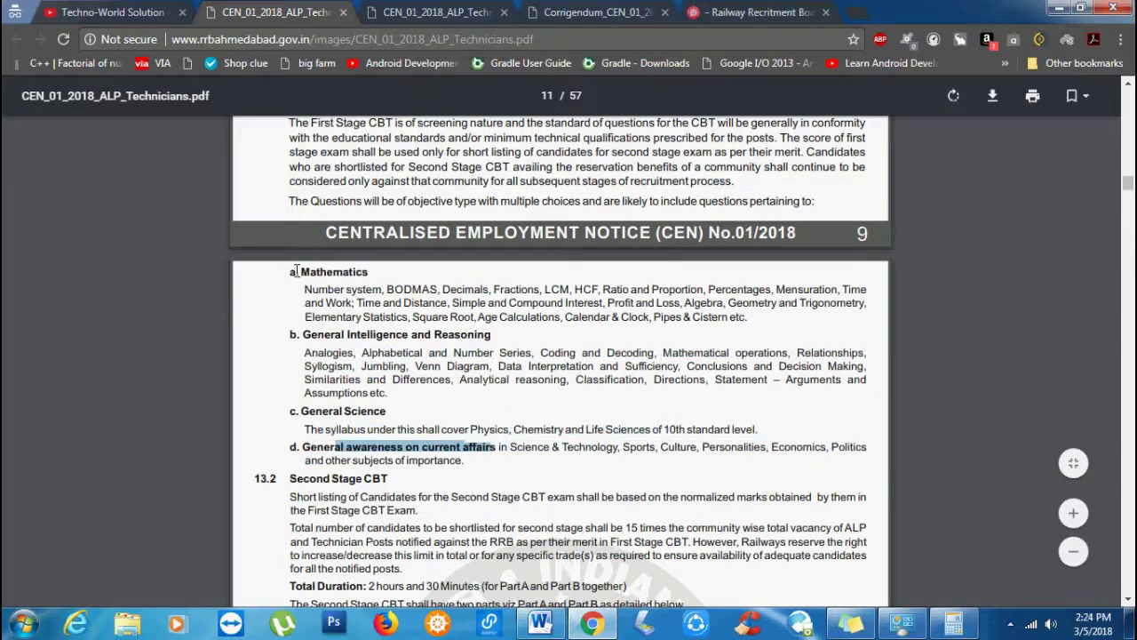
mouse_move(296, 271)
left_mouse_down()
mouse_move(479, 447)
mouse_move(471, 462)
mouse_move(291, 334)
mouse_move(284, 279)
left_mouse_up()
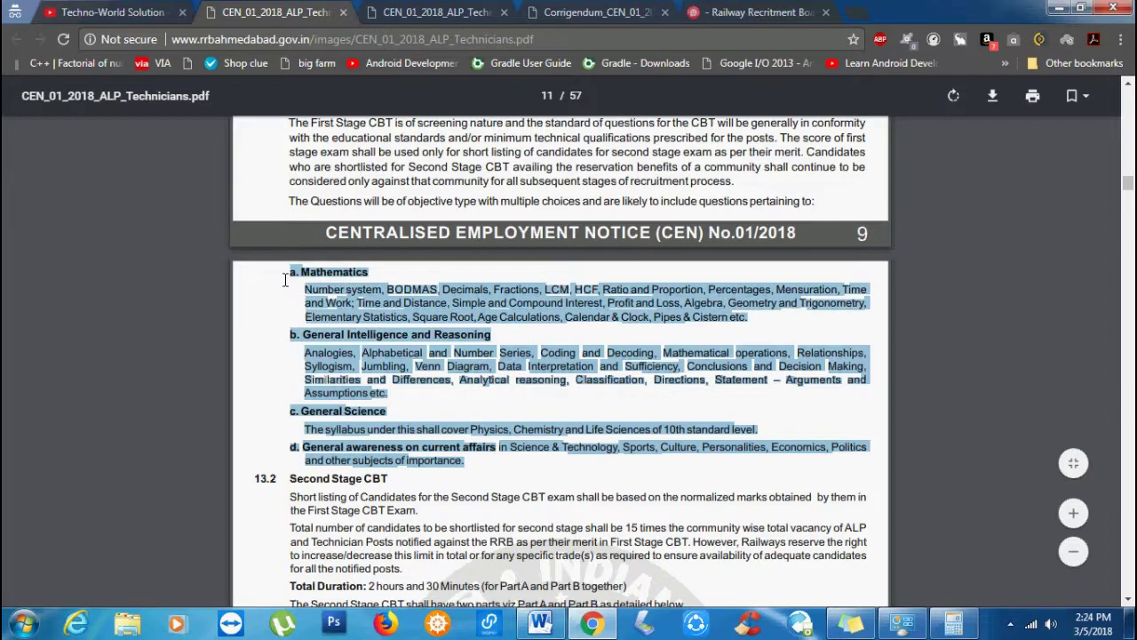
left_click(581, 396)
scroll(581, 396, "down", 2)
scroll(533, 256, "down", 1)
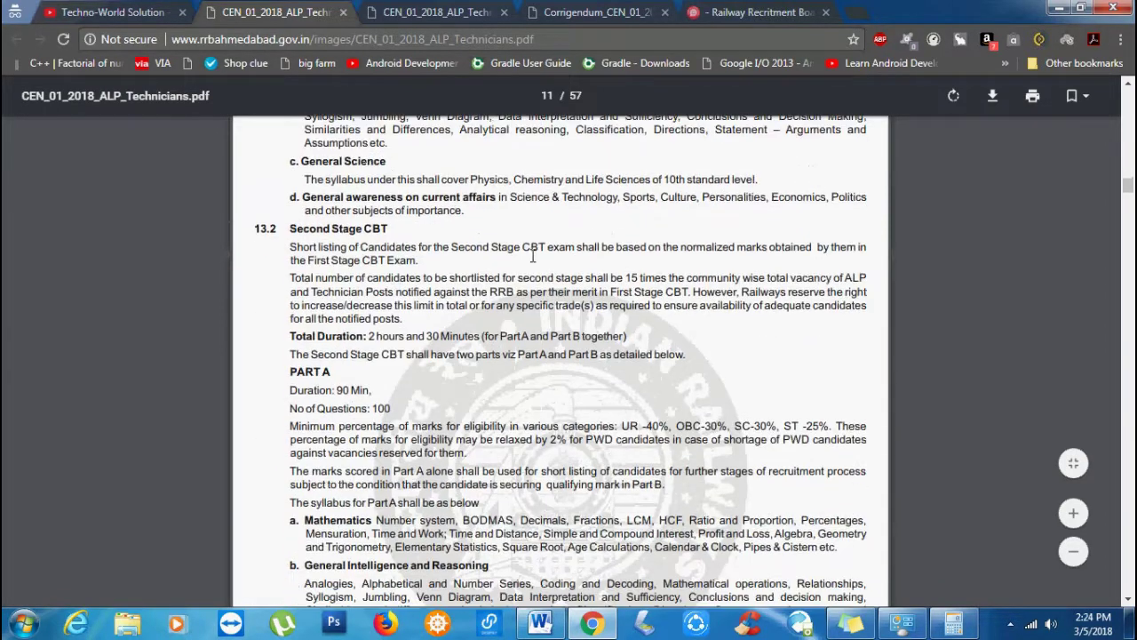
Step: Review Second Stage CBT shortlisting and Part A details: 90 Min, 100 questions, syllabus
left_click_drag(276, 229, 436, 362)
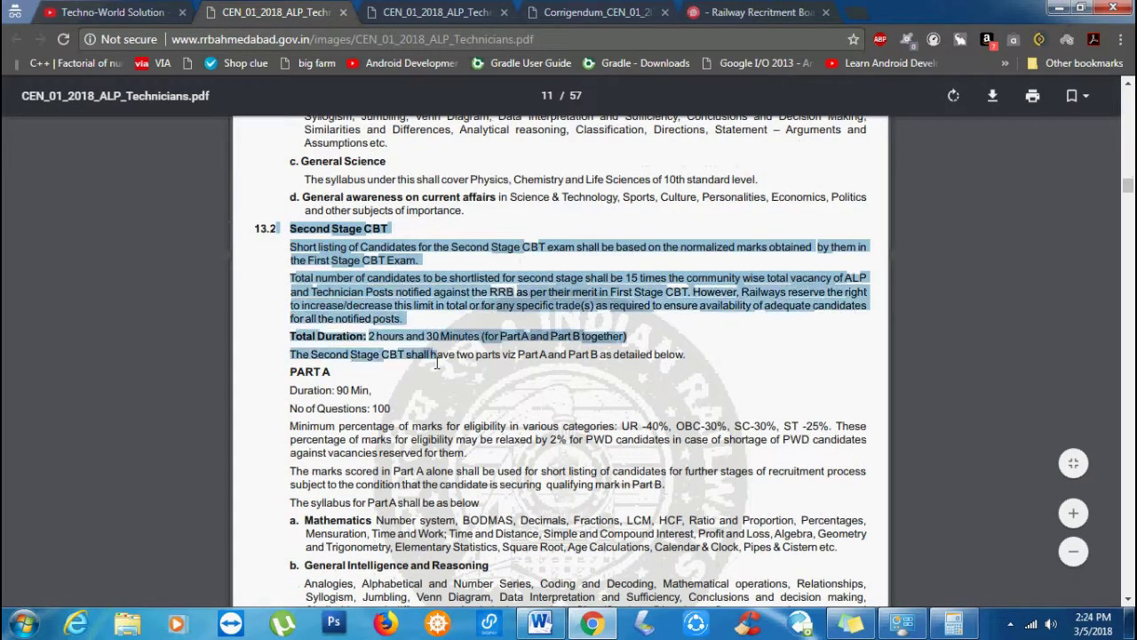
left_click(363, 290)
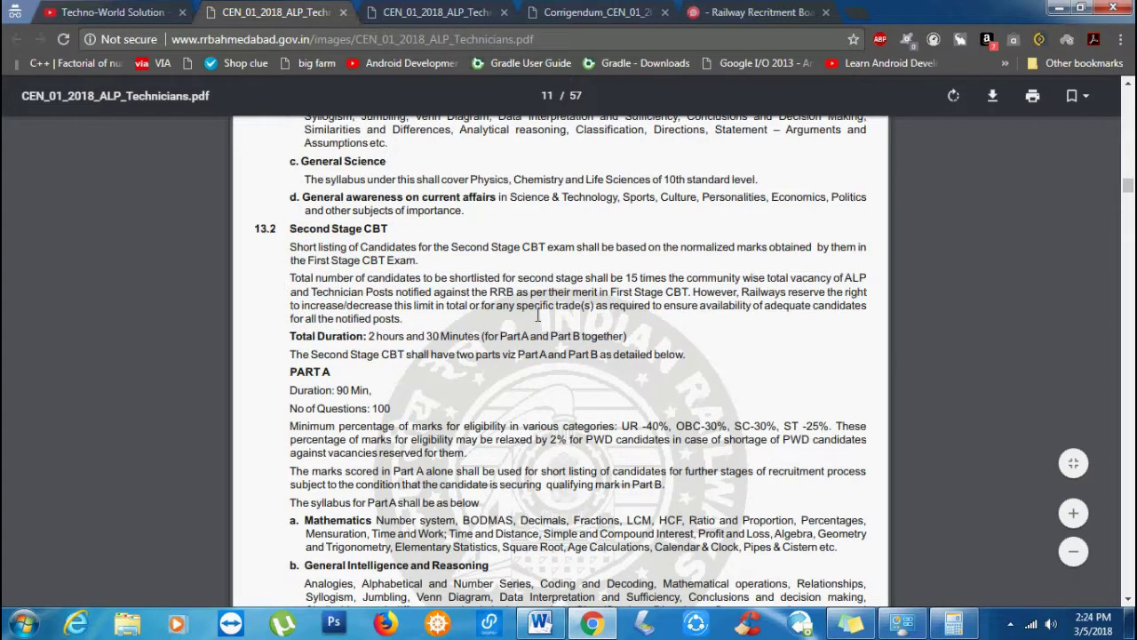
scroll(325, 355, "down", 2)
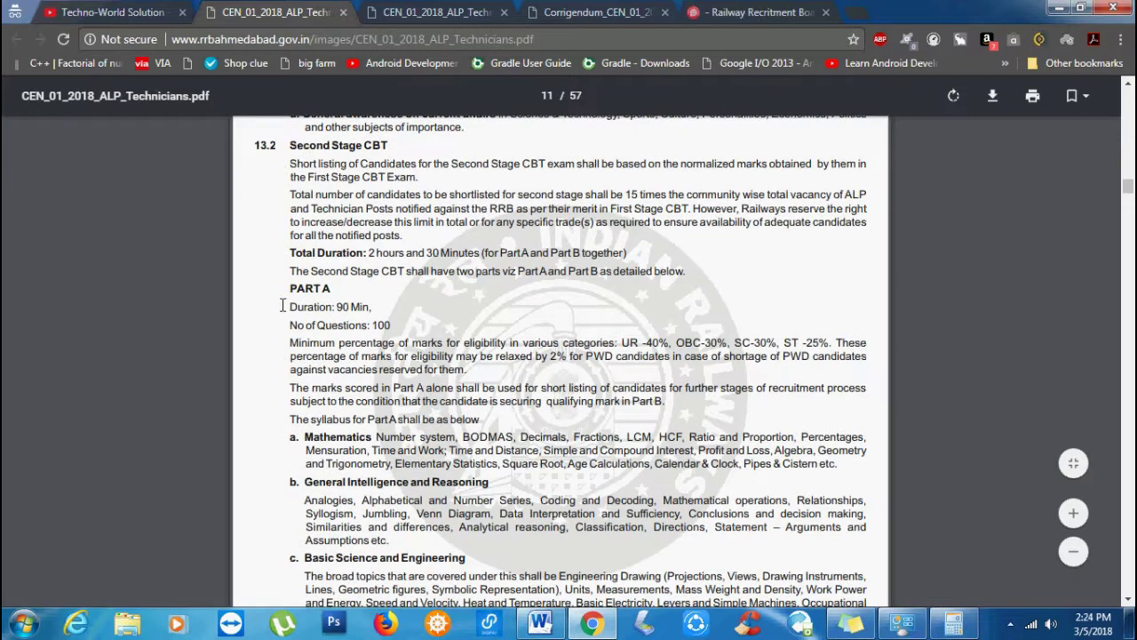
left_click_drag(283, 305, 378, 312)
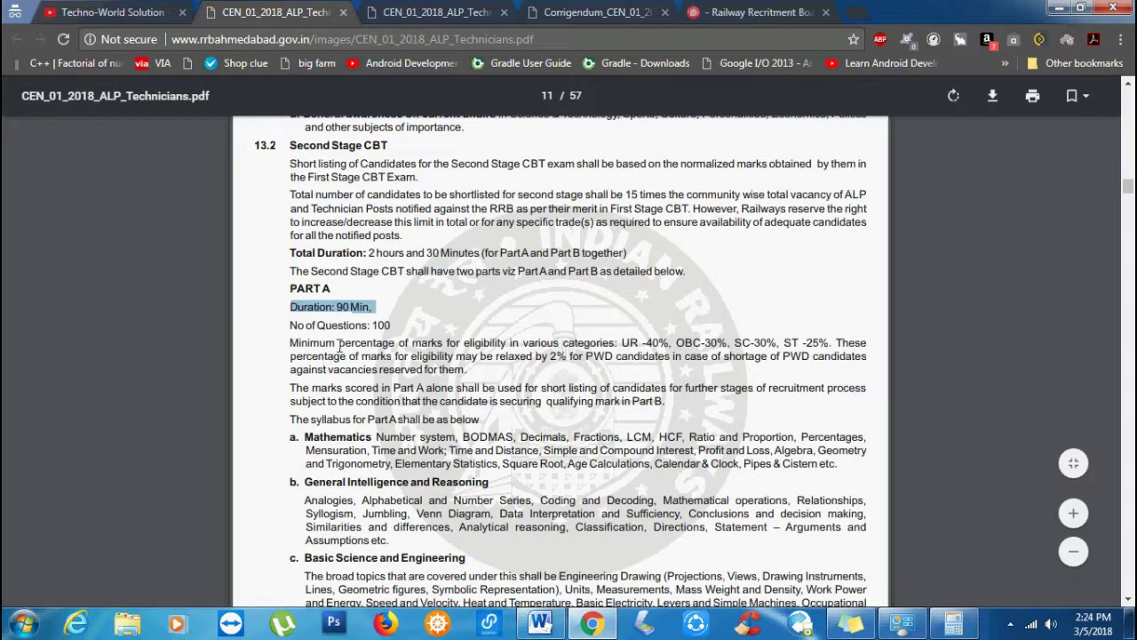
left_click(339, 346)
left_click_drag(286, 306, 395, 304)
left_click_drag(293, 326, 390, 321)
scroll(393, 320, "down", 3)
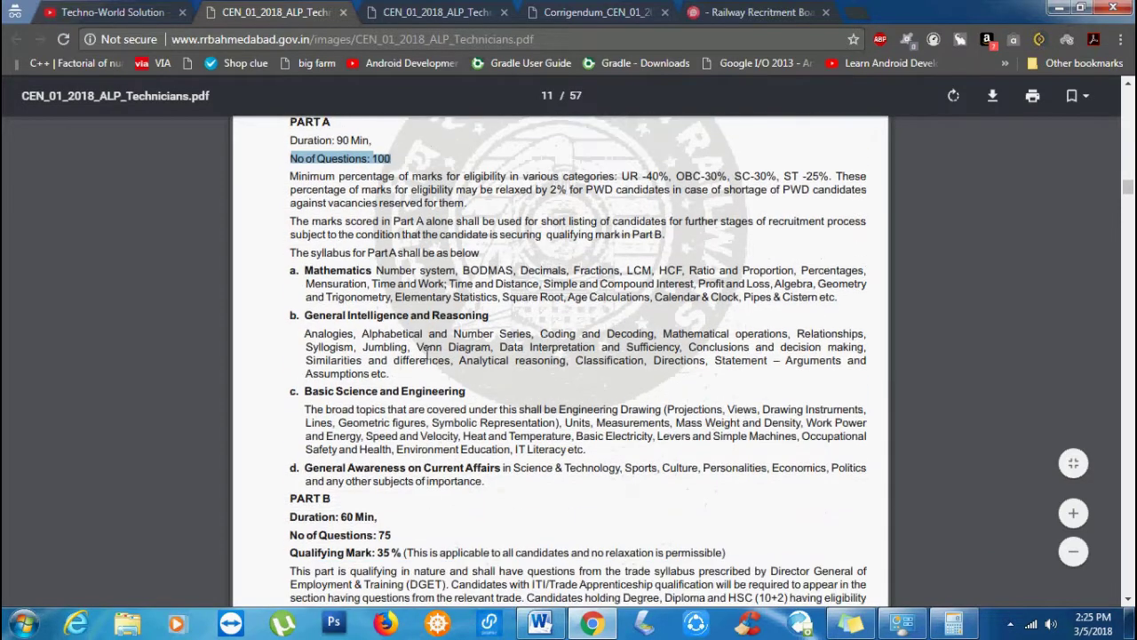
left_click_drag(318, 266, 542, 491)
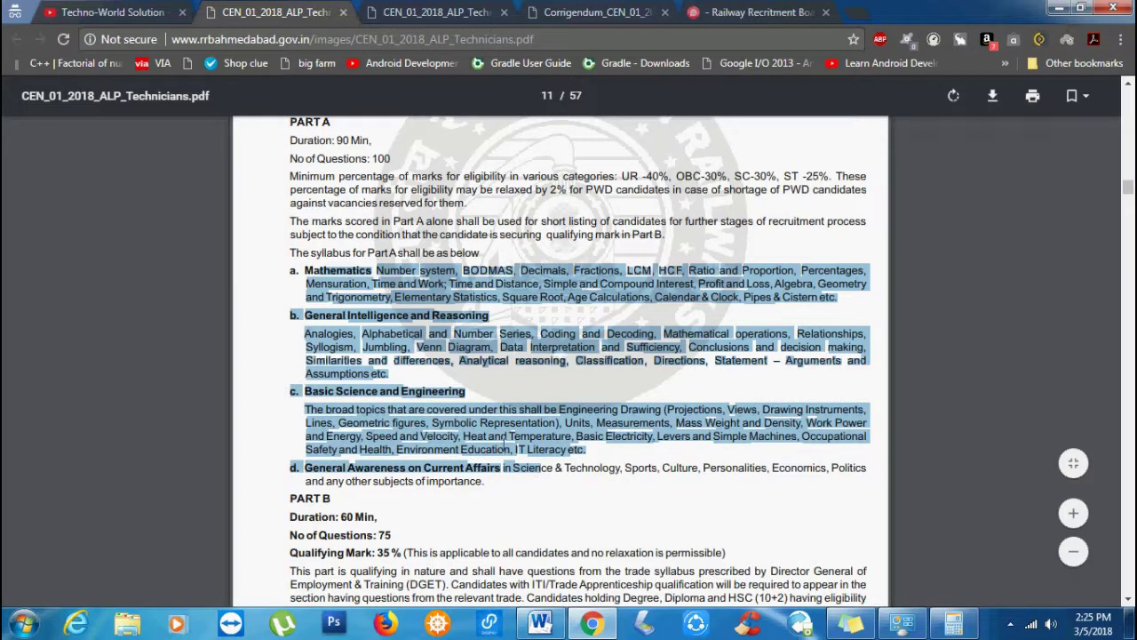
Step: Scroll back up to page 9 showing reservation sections 8.3–9.3
scroll(395, 298, "down", 5)
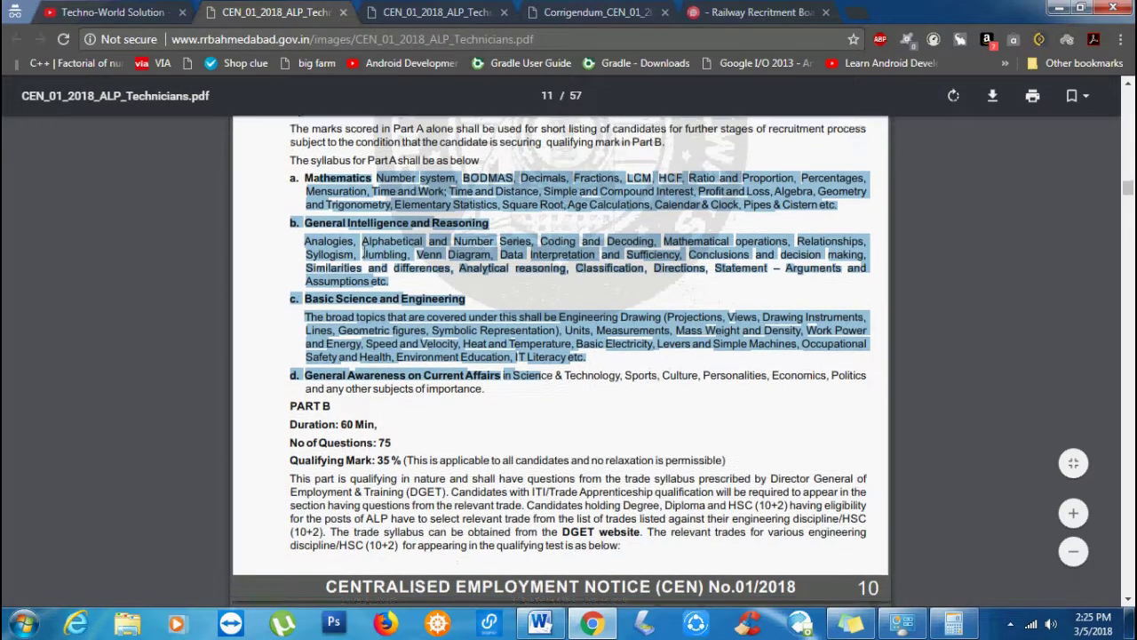
scroll(335, 351, "down", 3)
scroll(382, 348, "up", 15)
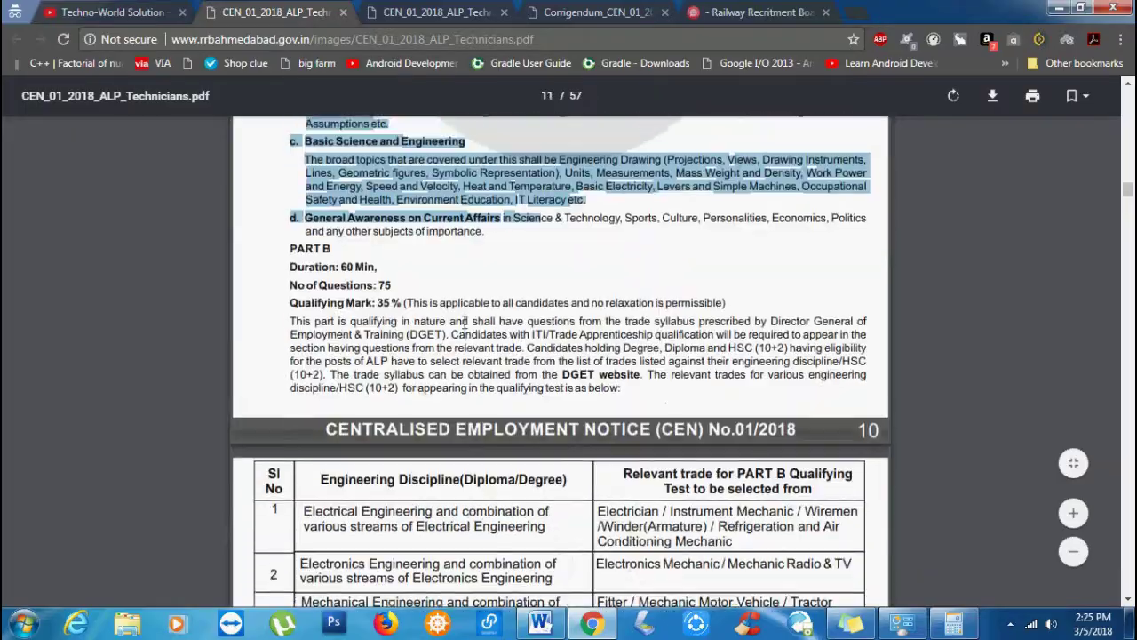
scroll(435, 348, "up", 20)
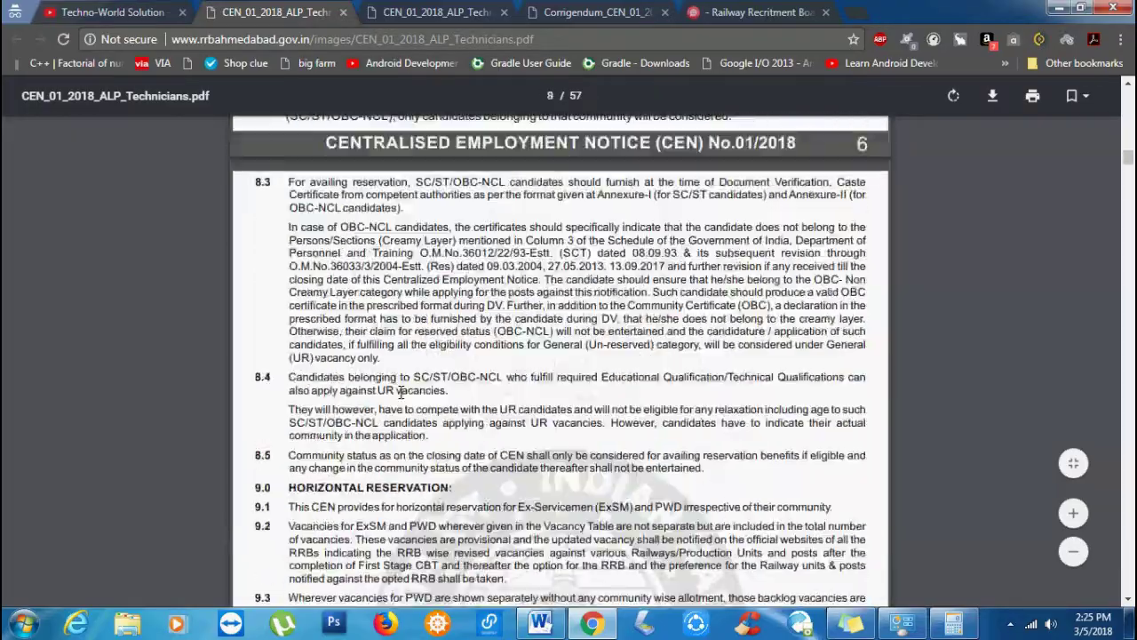
Step: Skim the notice's cover, vacancy and age tables, then return to the RRB registration page
scroll(394, 408, "up", 20)
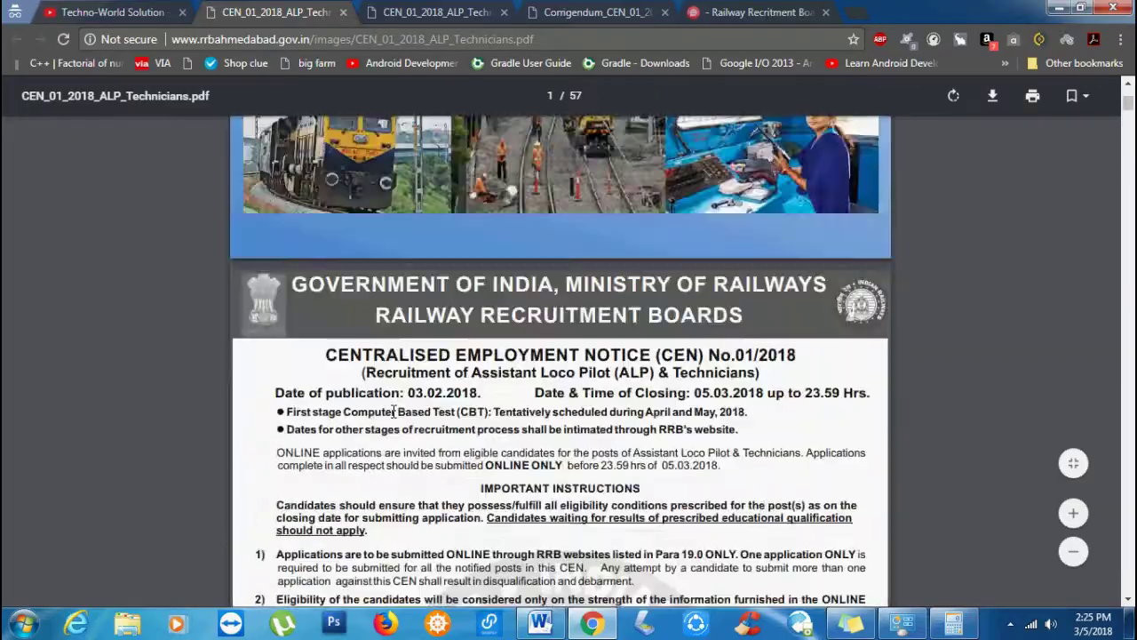
scroll(416, 344, "down", 15)
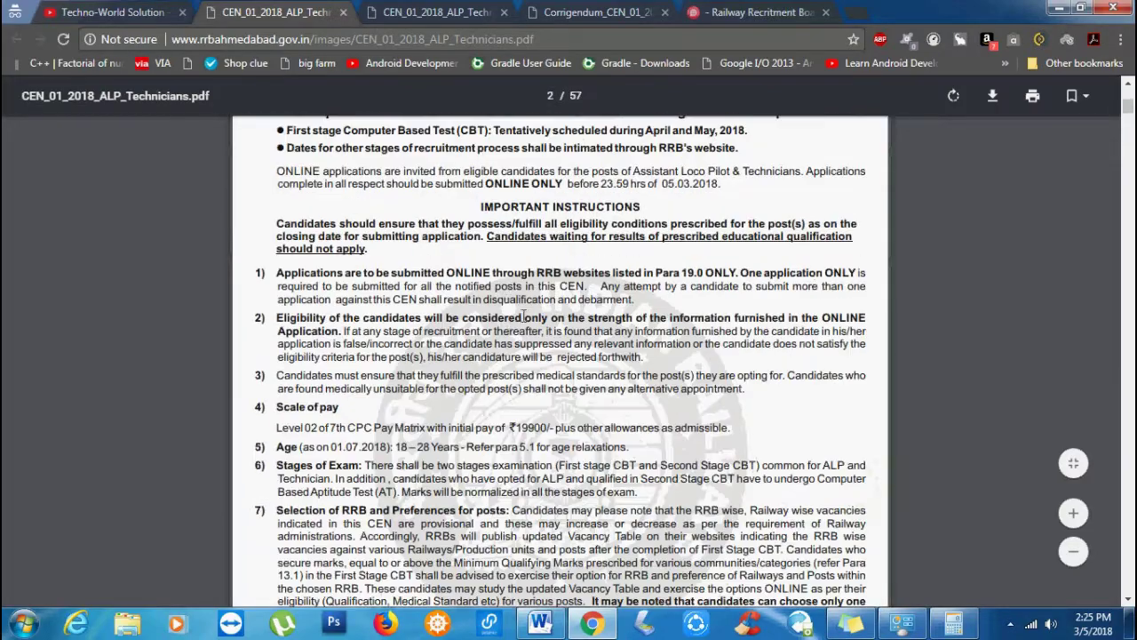
scroll(527, 310, "down", 5)
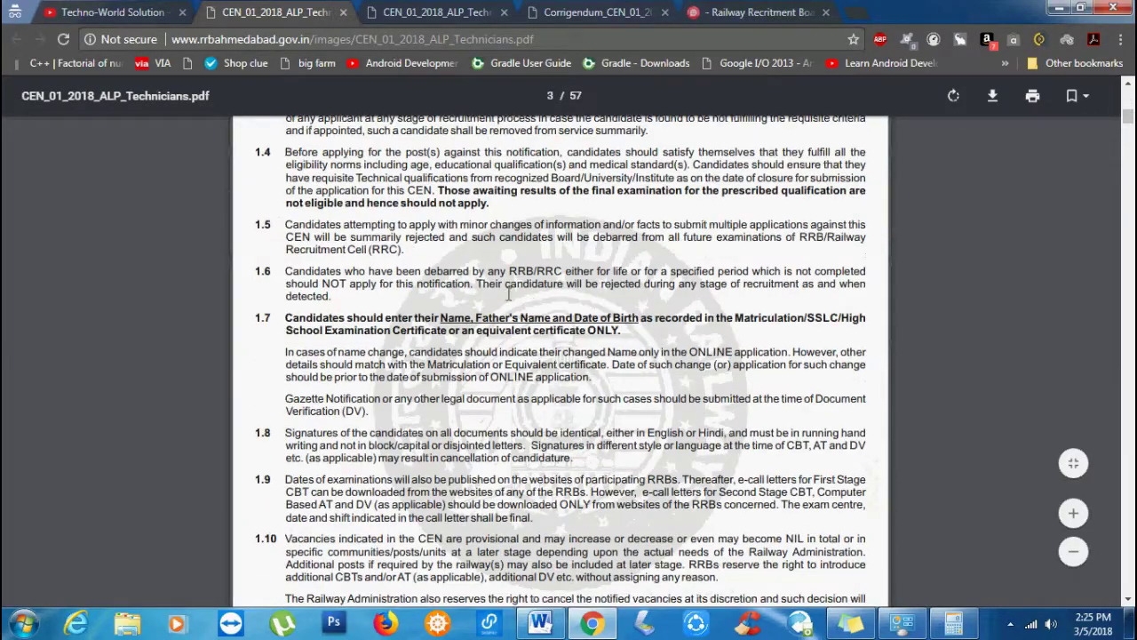
scroll(489, 291, "up", 3)
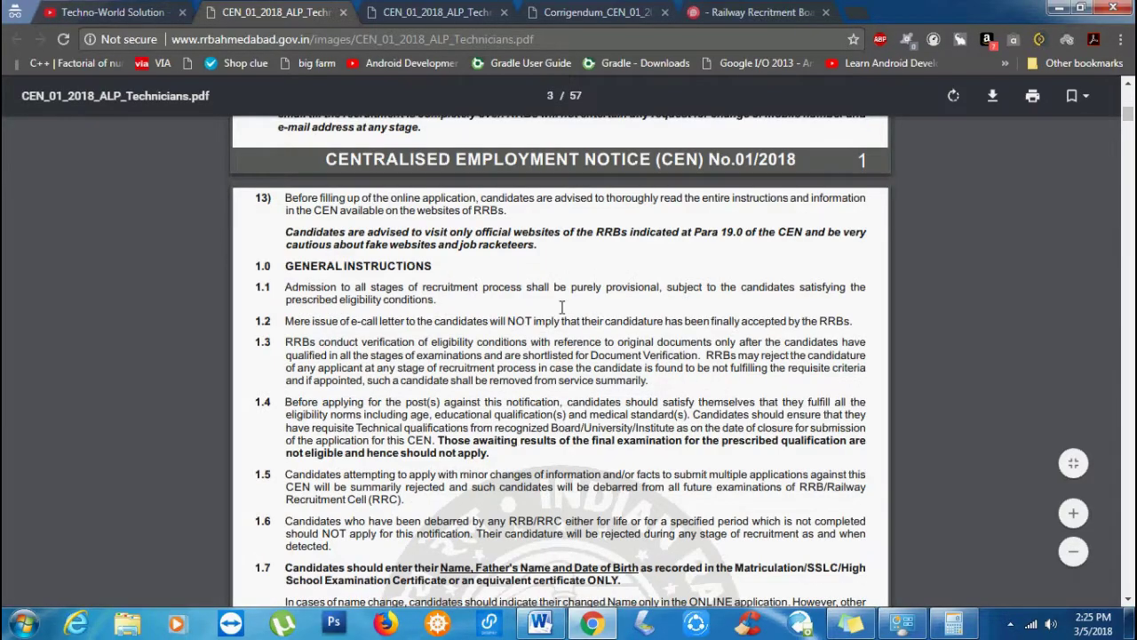
scroll(562, 307, "down", 15)
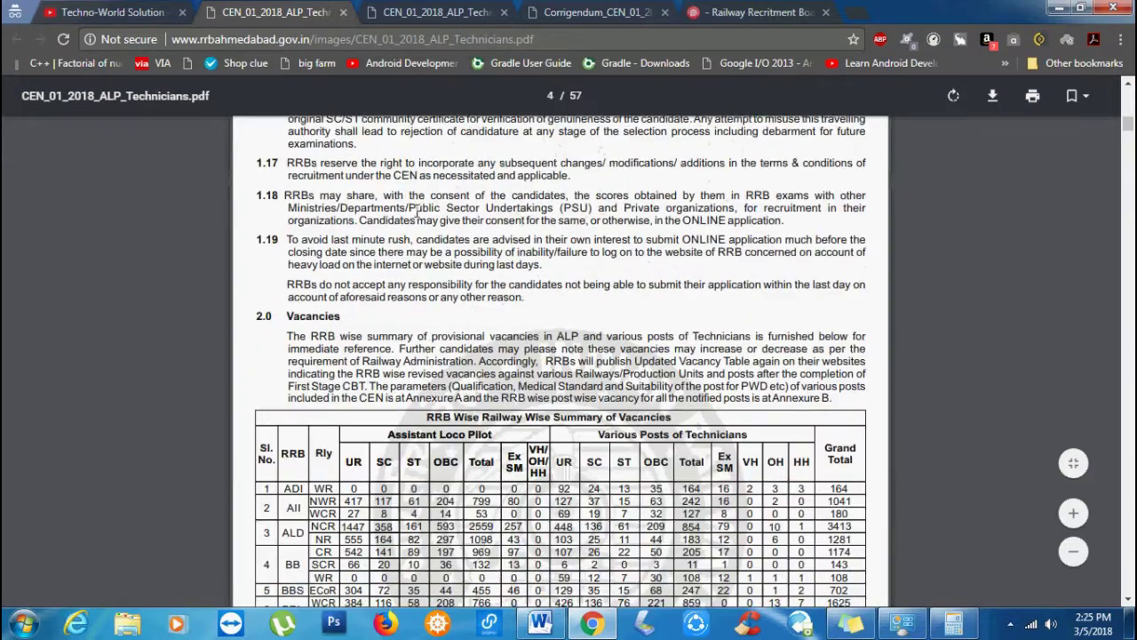
scroll(418, 214, "up", 2)
left_click_drag(281, 229, 830, 564)
left_click(761, 473)
scroll(502, 262, "down", 4)
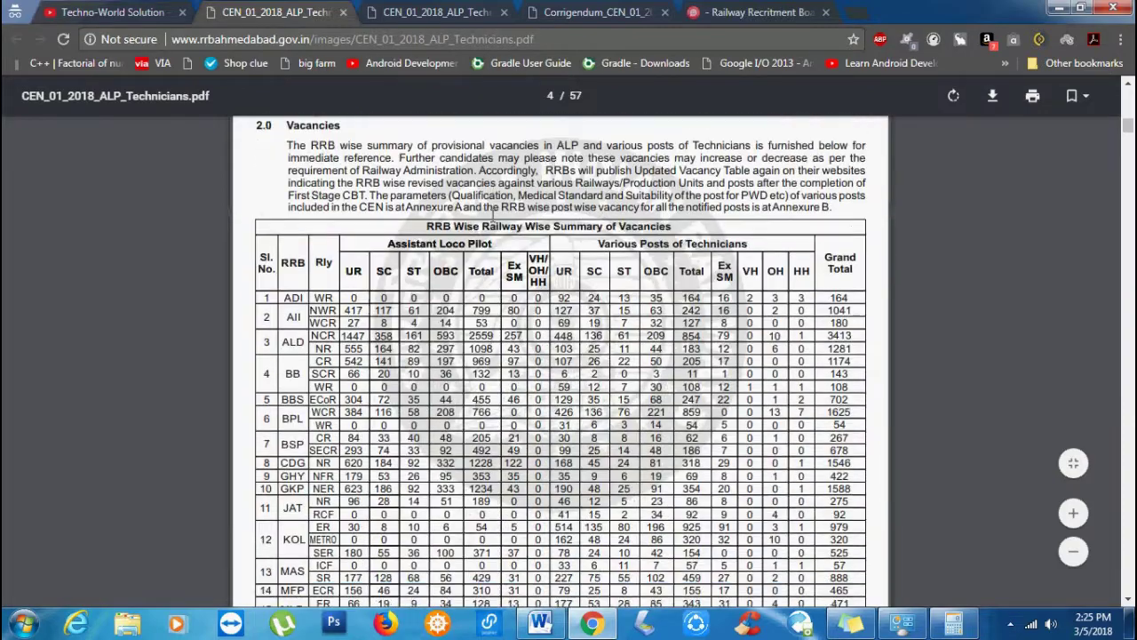
scroll(493, 220, "down", 20)
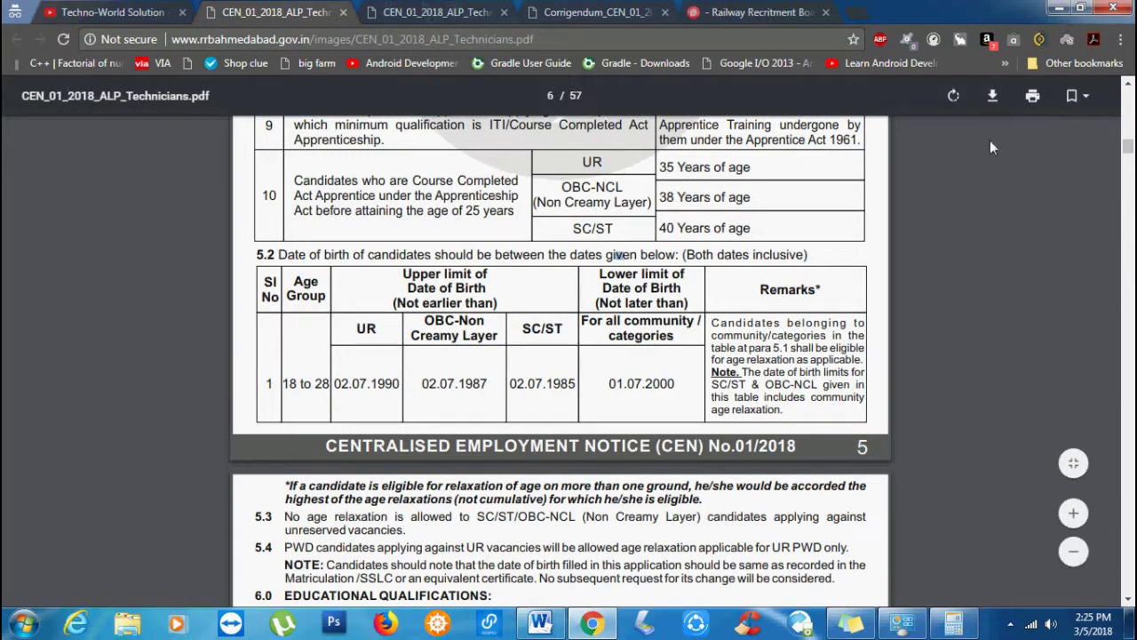
left_click(789, 9)
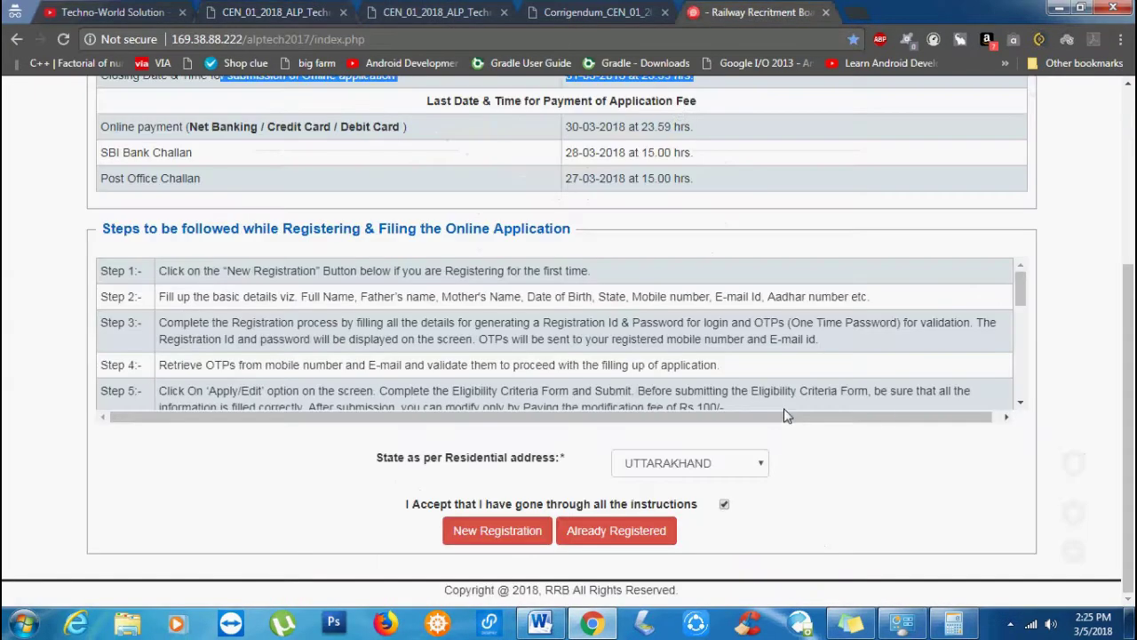
Step: Start a new registration, then minimize Chrome and refresh the desktop
left_click(503, 533)
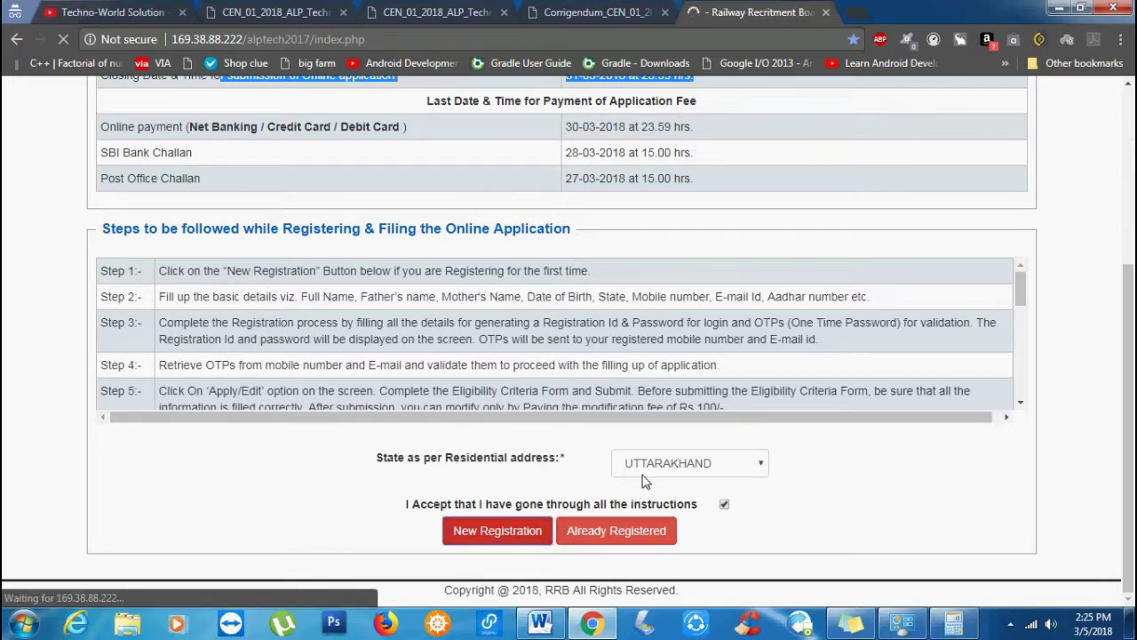
left_click(1058, 8)
right_click(933, 245)
left_click(957, 315)
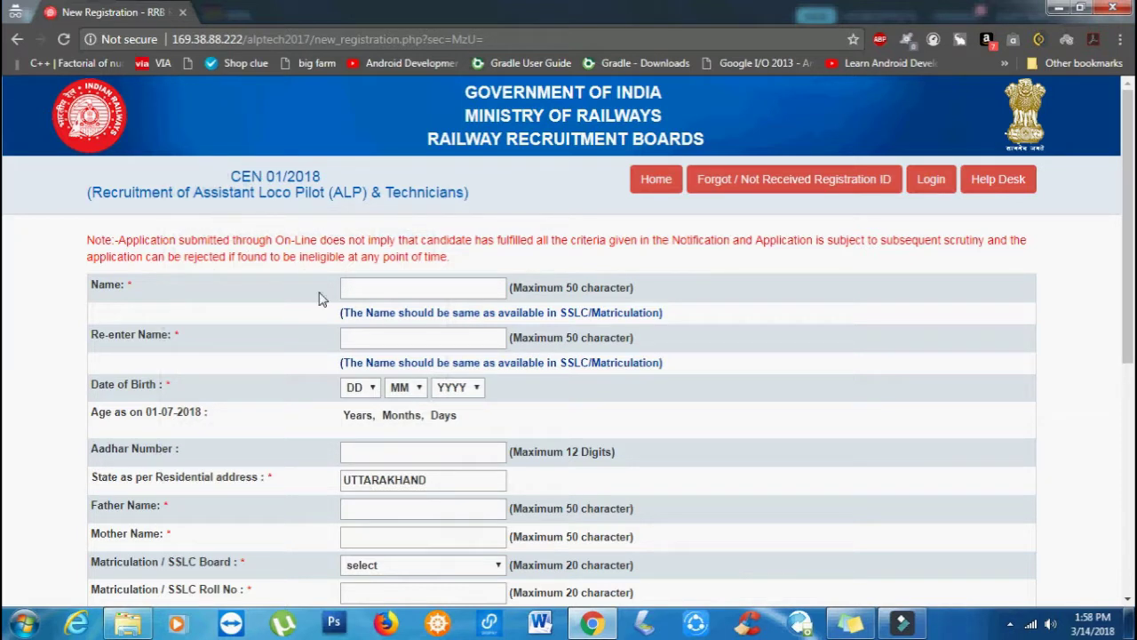
Step: Enter the candidate's full name in both Name and Re-enter Name fields
left_click(357, 286)
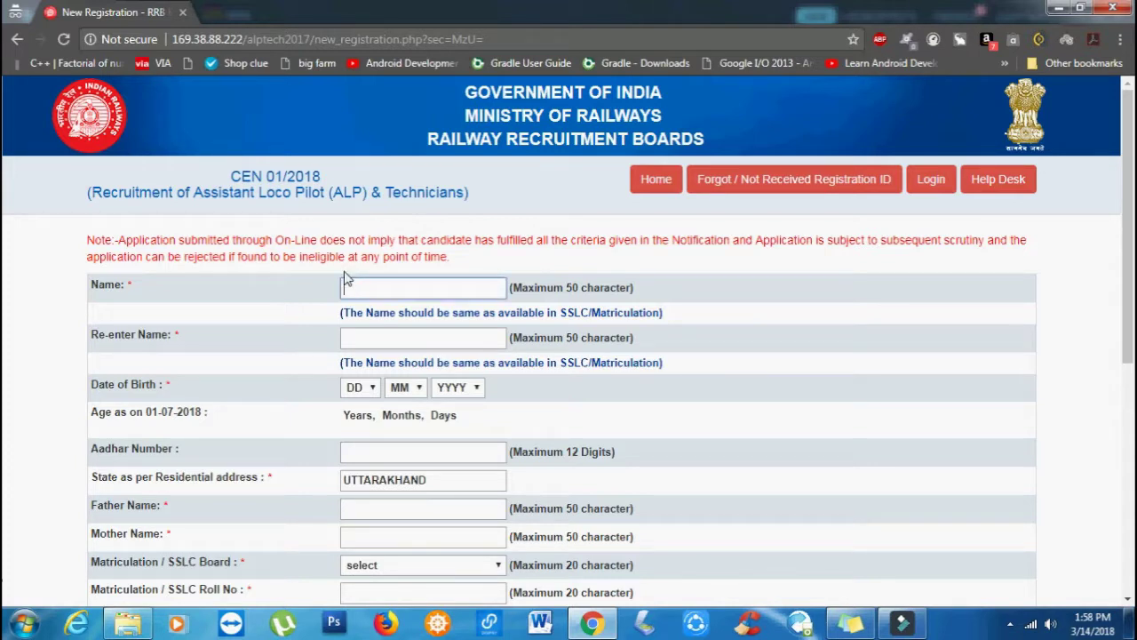
key("Tab")
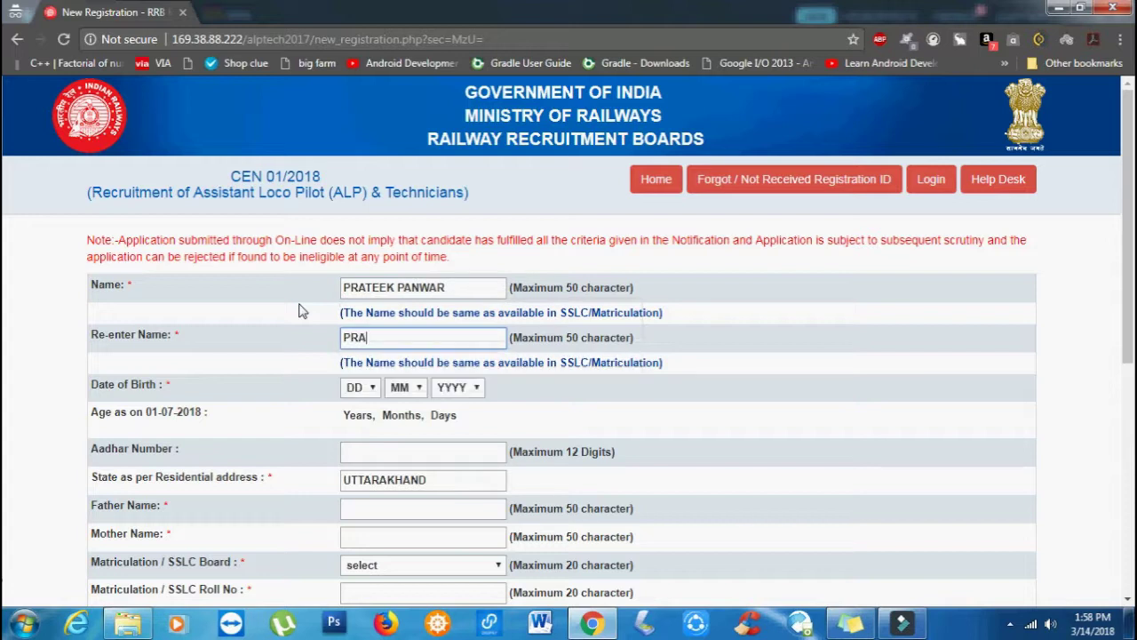
key("Tab")
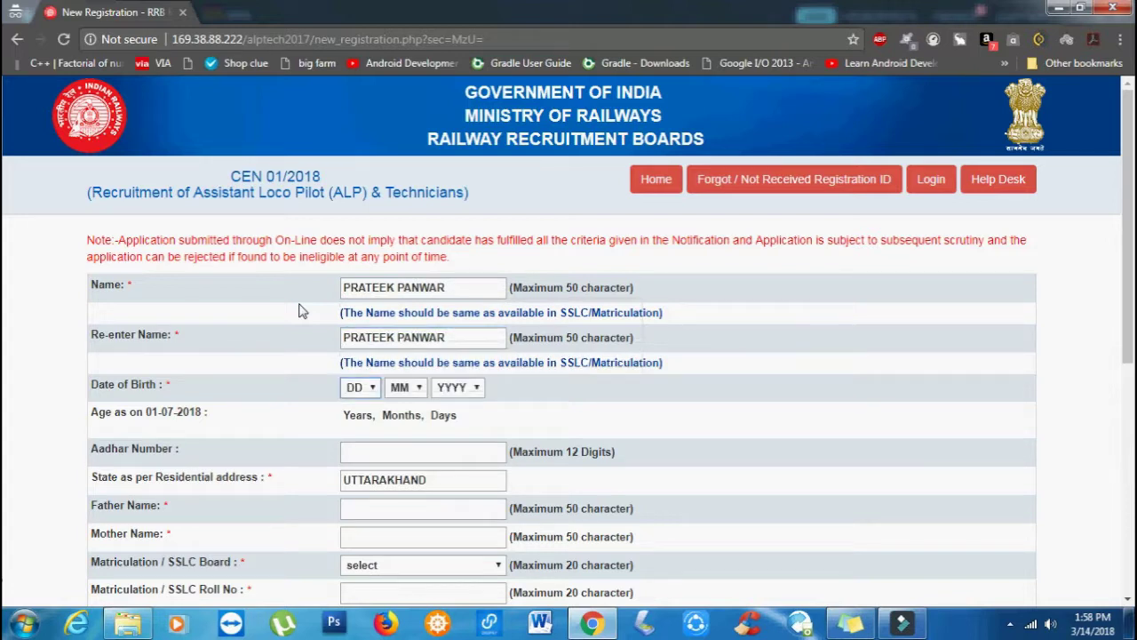
Step: Pick the date of birth from the day, month, year dropdowns and enter the Aadhaar number
key("Tab")
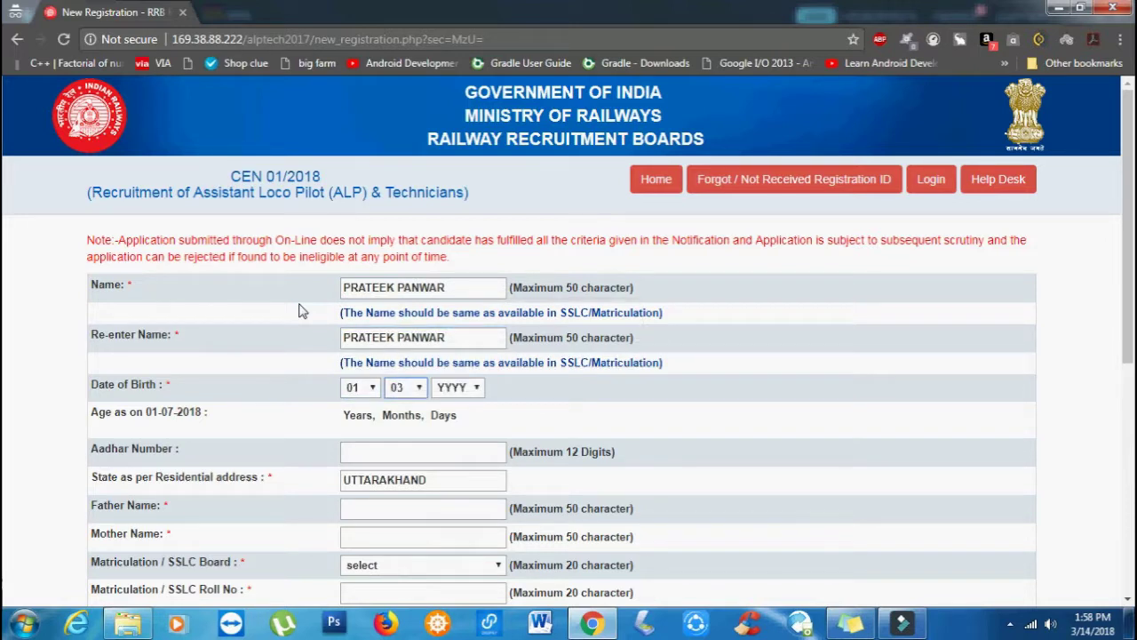
key("Down")
key("Tab")
key("Tab")
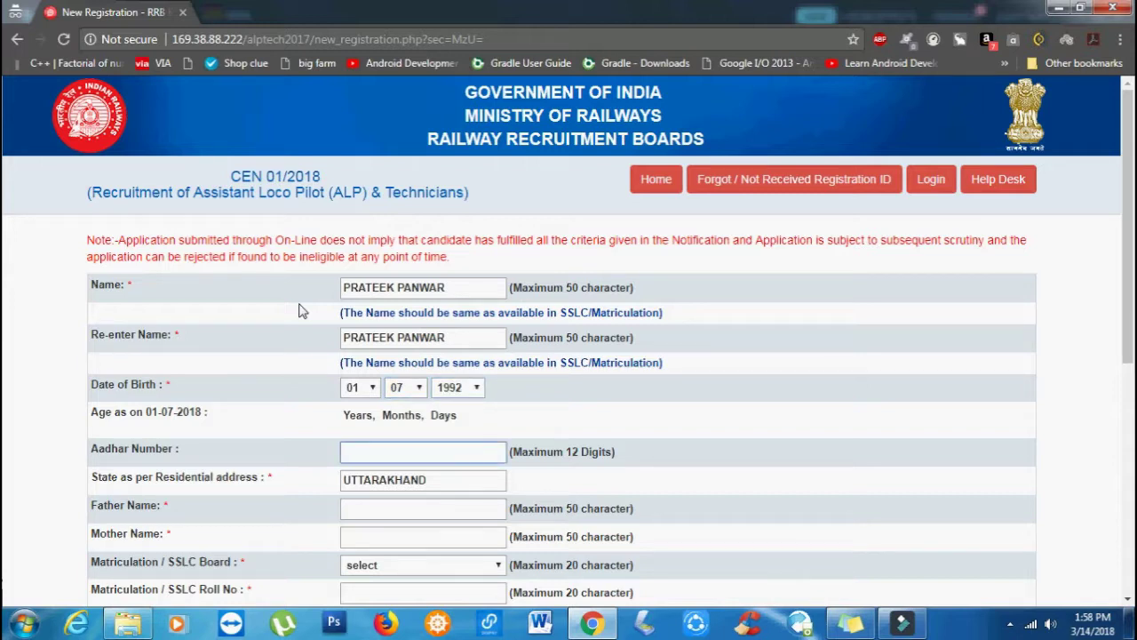
key("Tab")
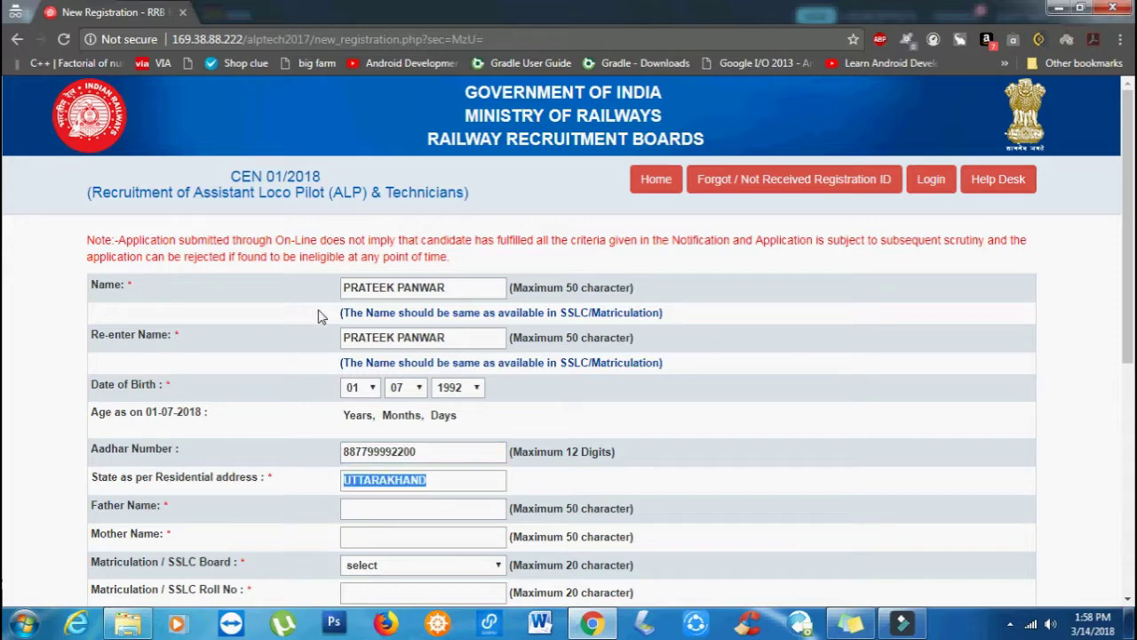
key("Tab")
scroll(311, 338, "down", 1)
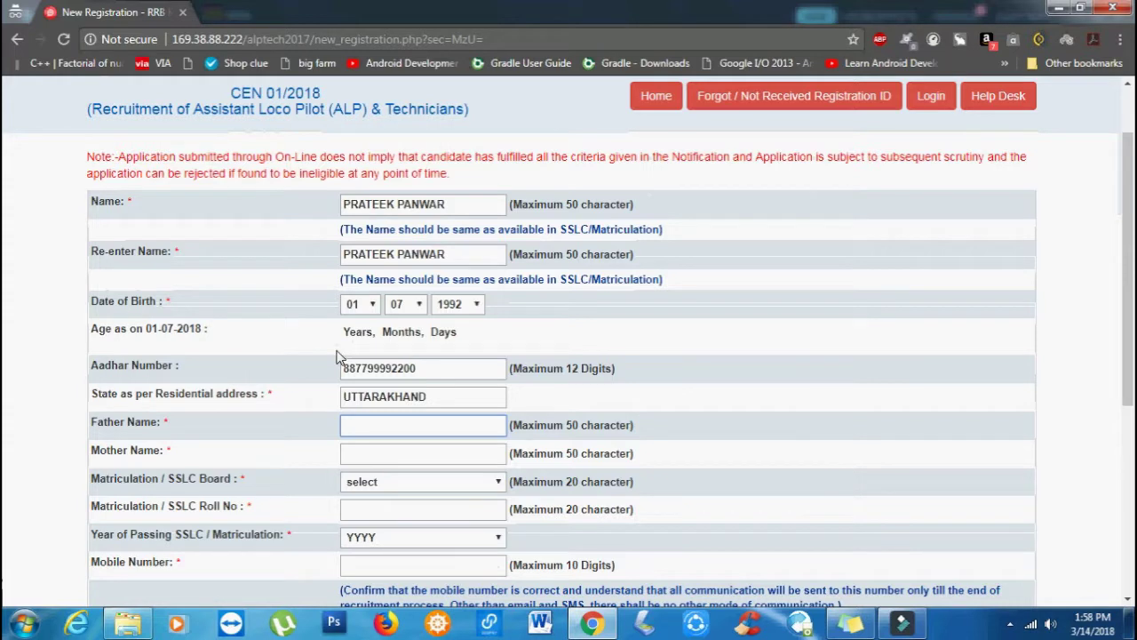
Step: Fill in the father's name and the mother's name
key("Tab")
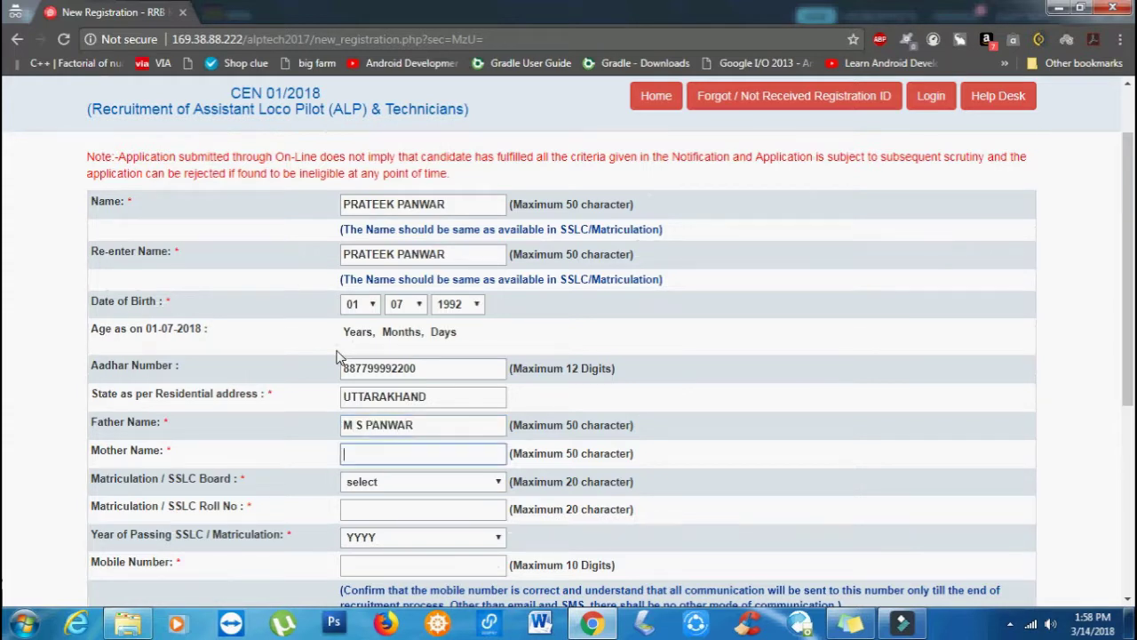
key("Tab")
Step: Set SSLC board to CBSE, enter the roll number, and choose 2002 as passing year
scroll(333, 355, "down", 3)
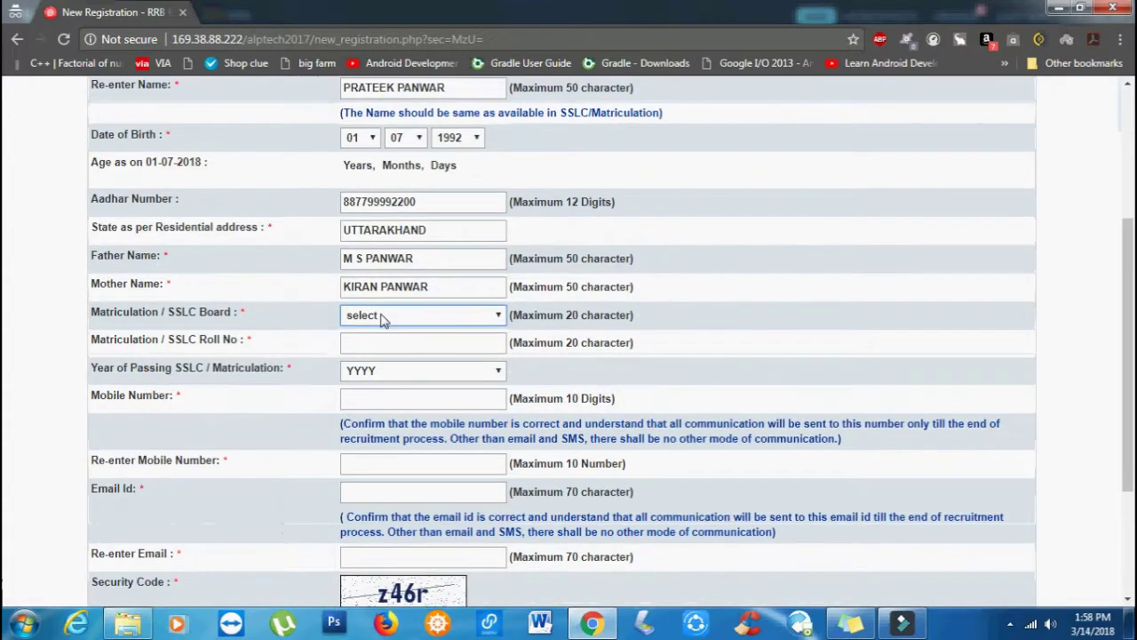
left_click(383, 314)
left_click(382, 348)
left_click(382, 352)
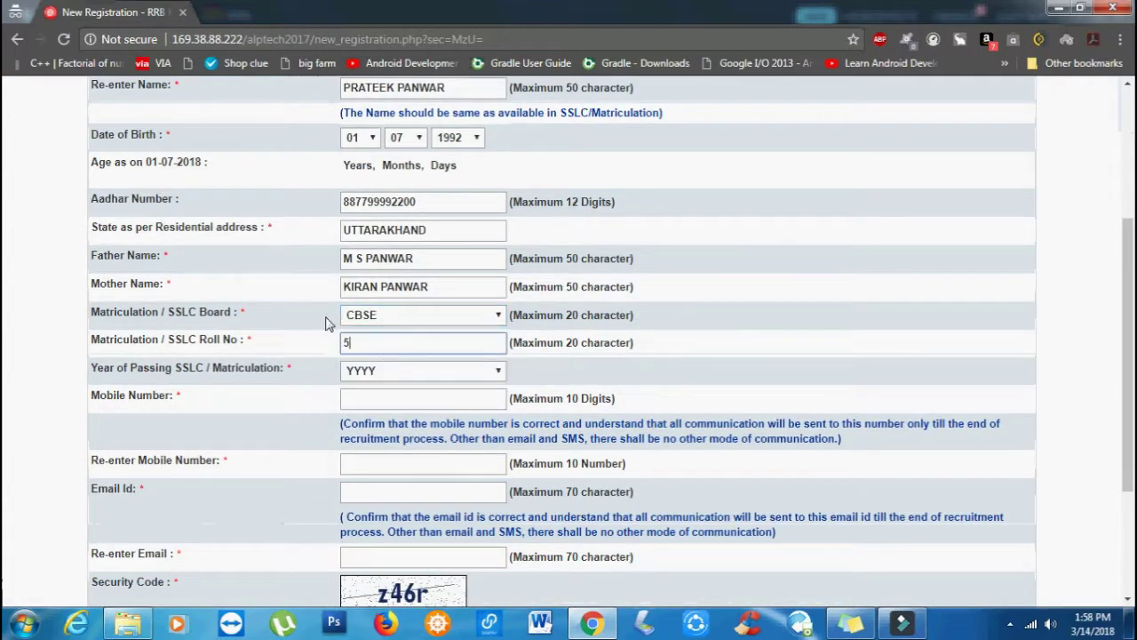
key("Tab")
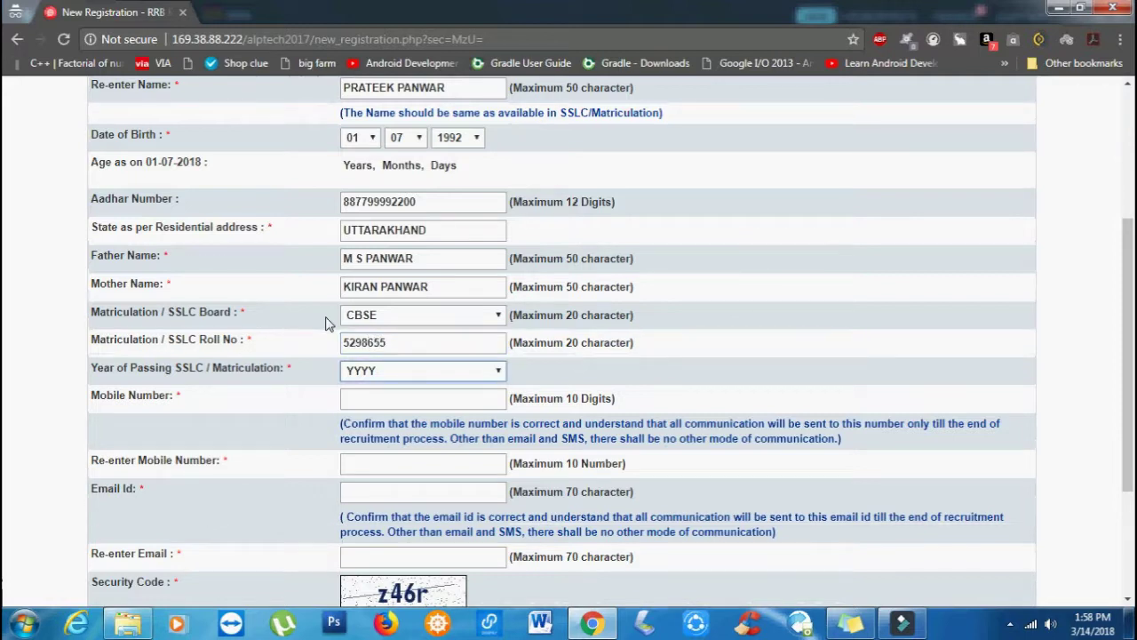
left_click(464, 371)
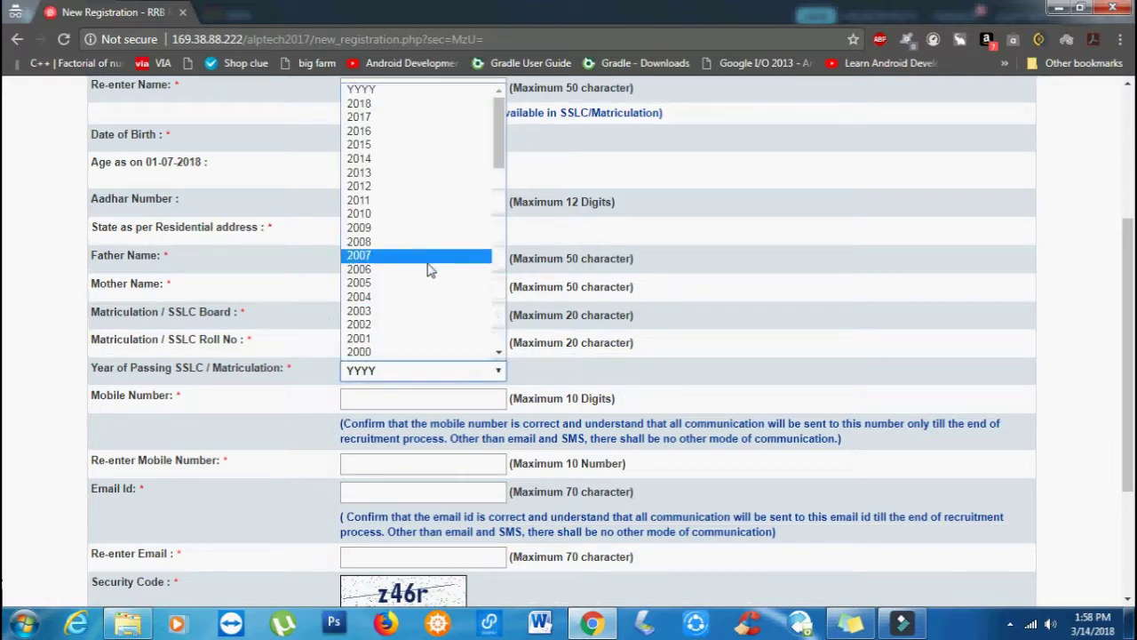
left_click(413, 324)
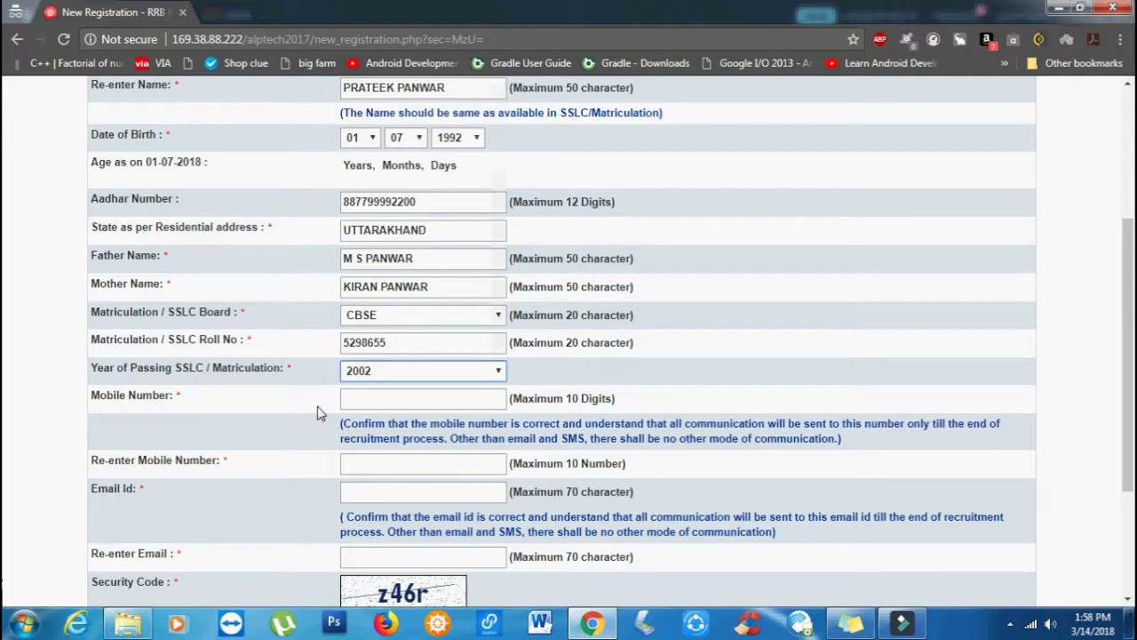
Step: Enter the mobile number twice and the e-mail address
left_click(414, 399)
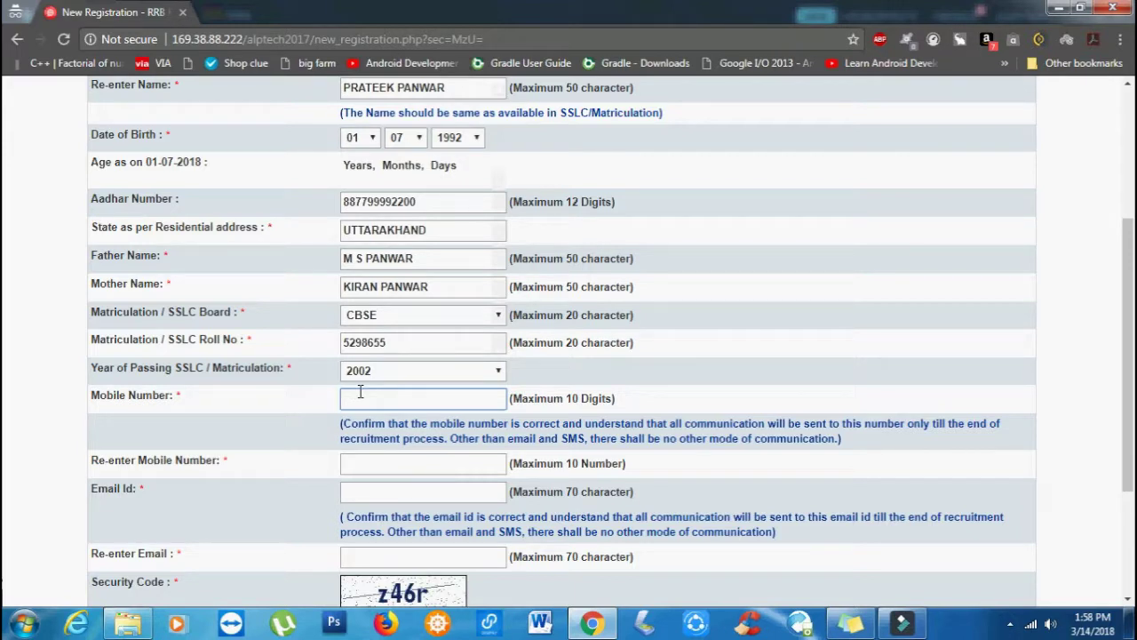
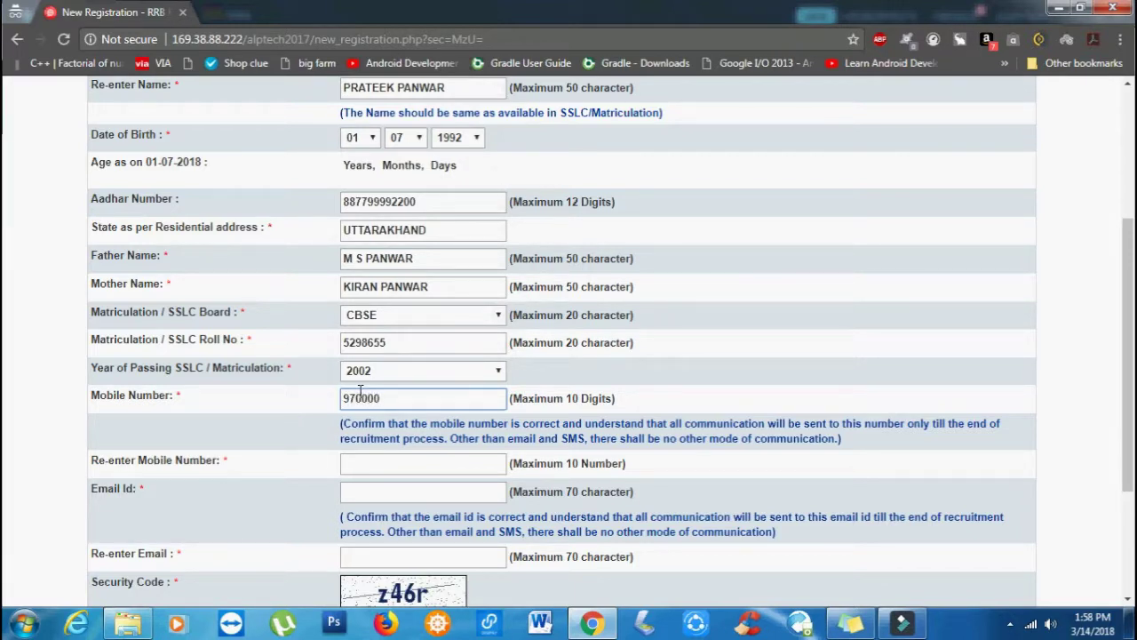
key("Tab")
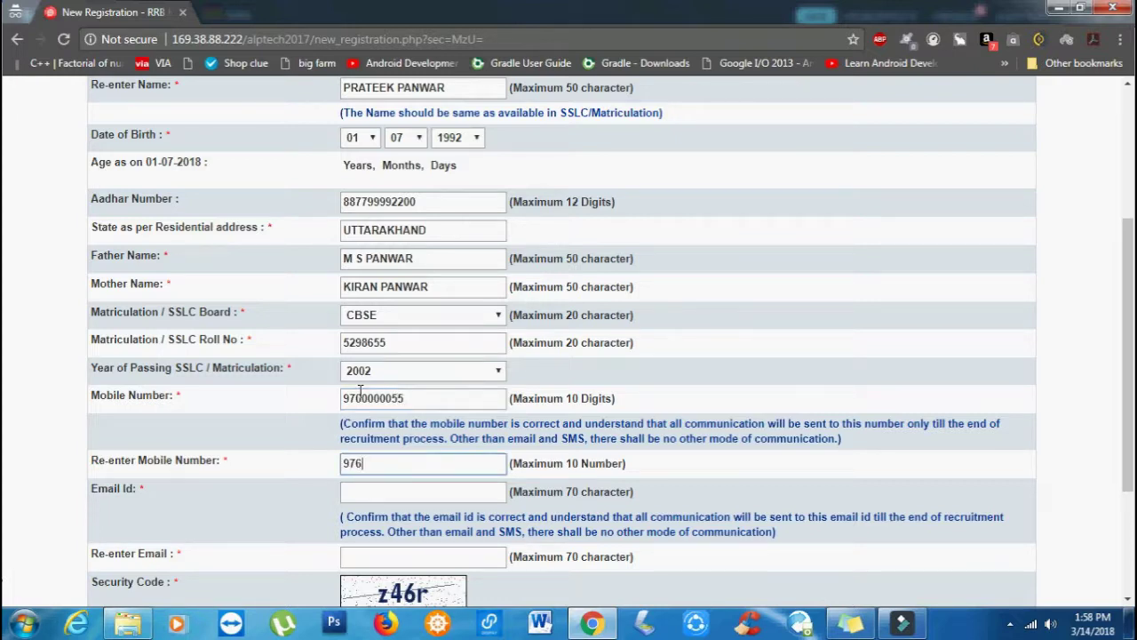
key("Tab")
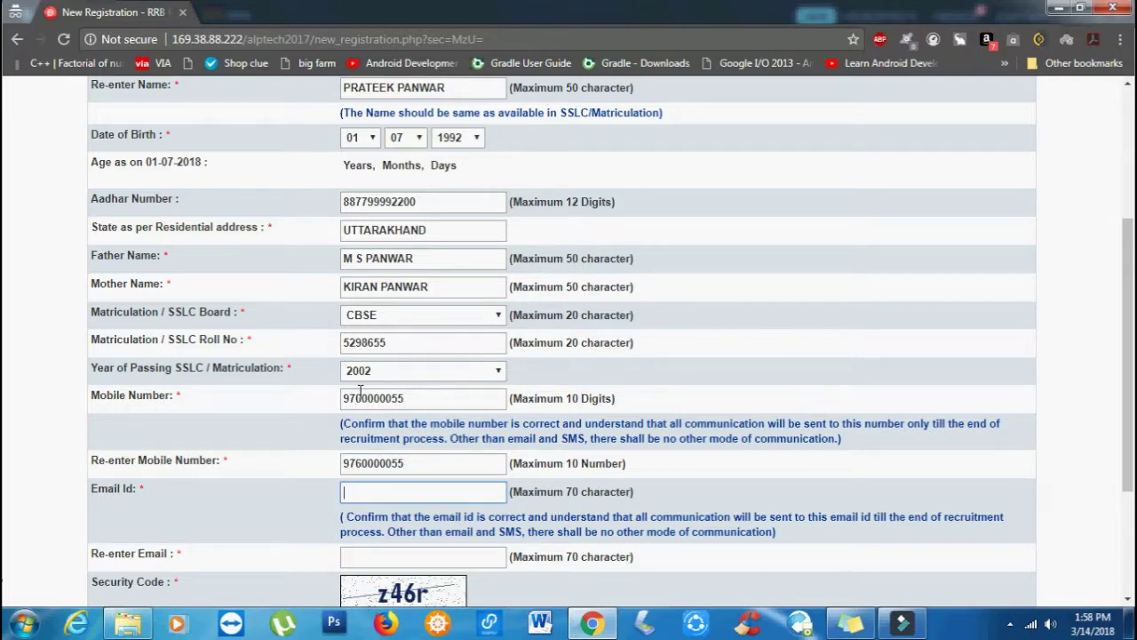
key("Tab")
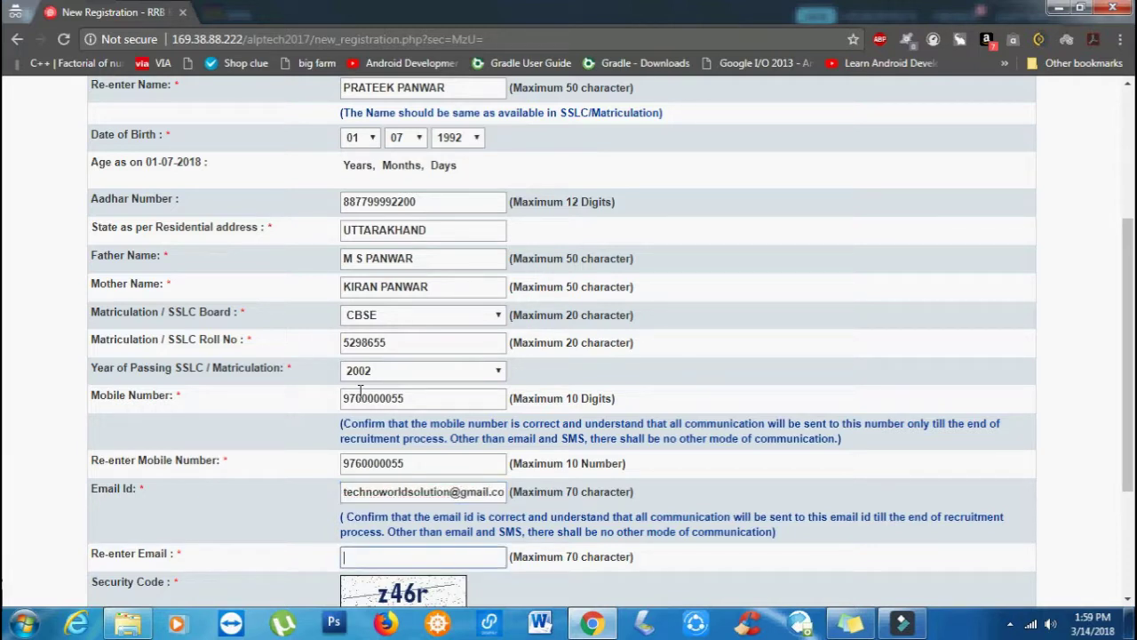
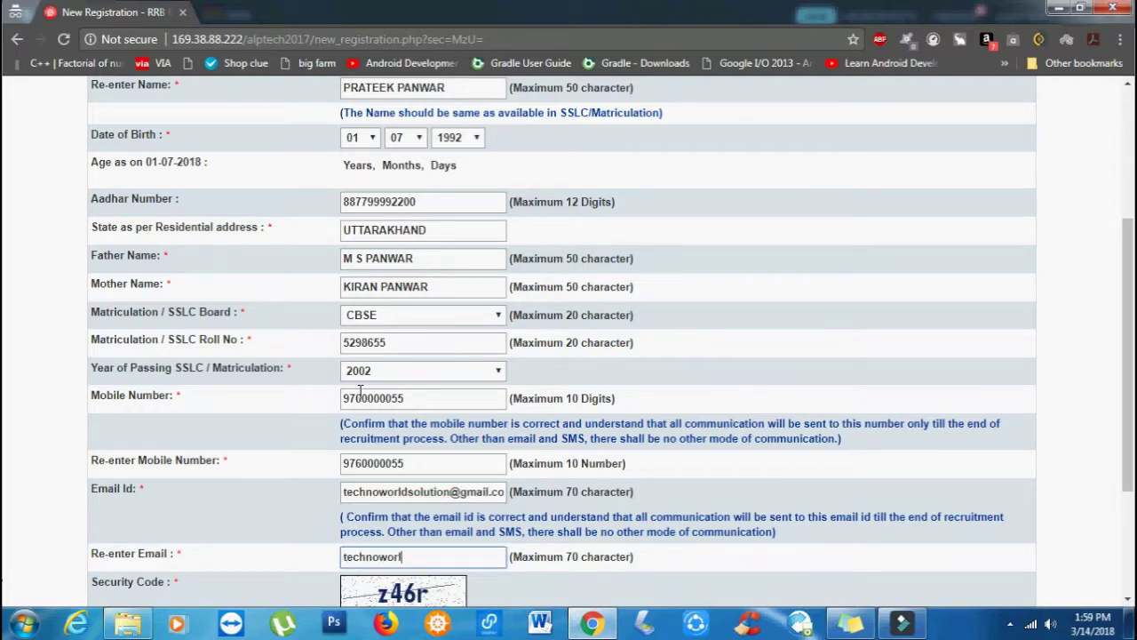
Step: Enter the security code, tick the declaration, and submit the registration form
key("Tab")
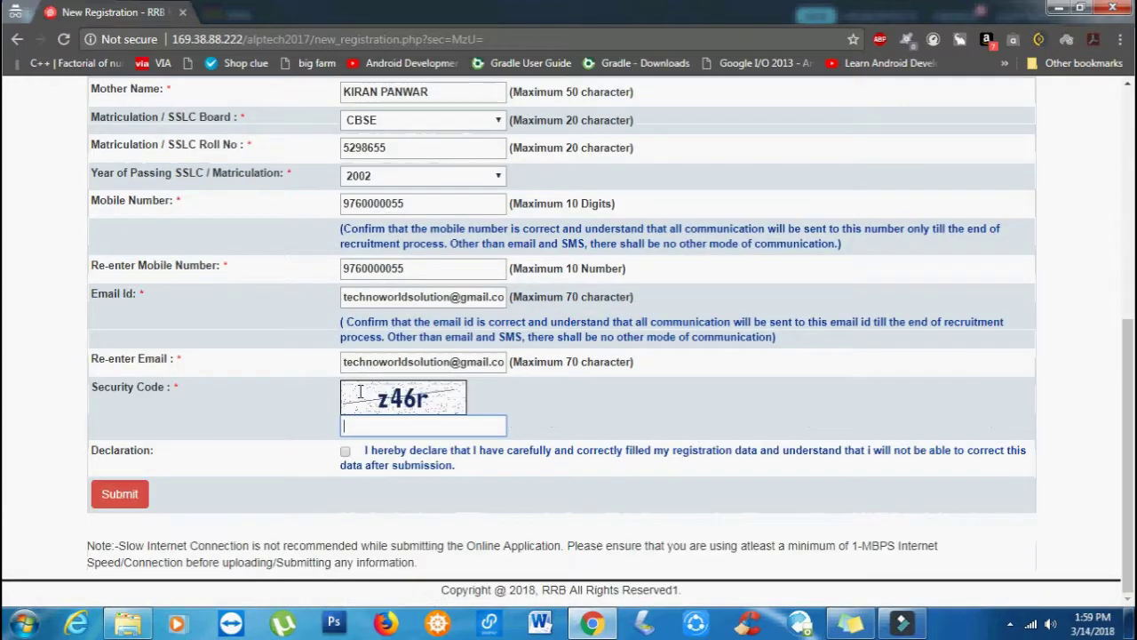
type("z4e")
key("BackSpace")
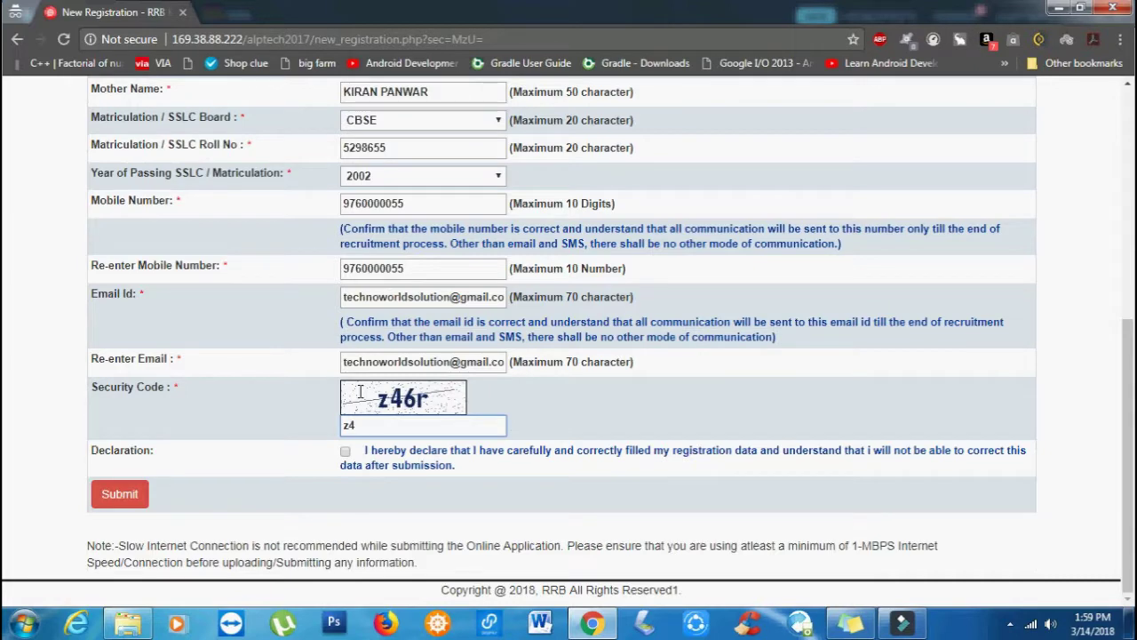
type("6r")
left_click(346, 451)
left_click(128, 494)
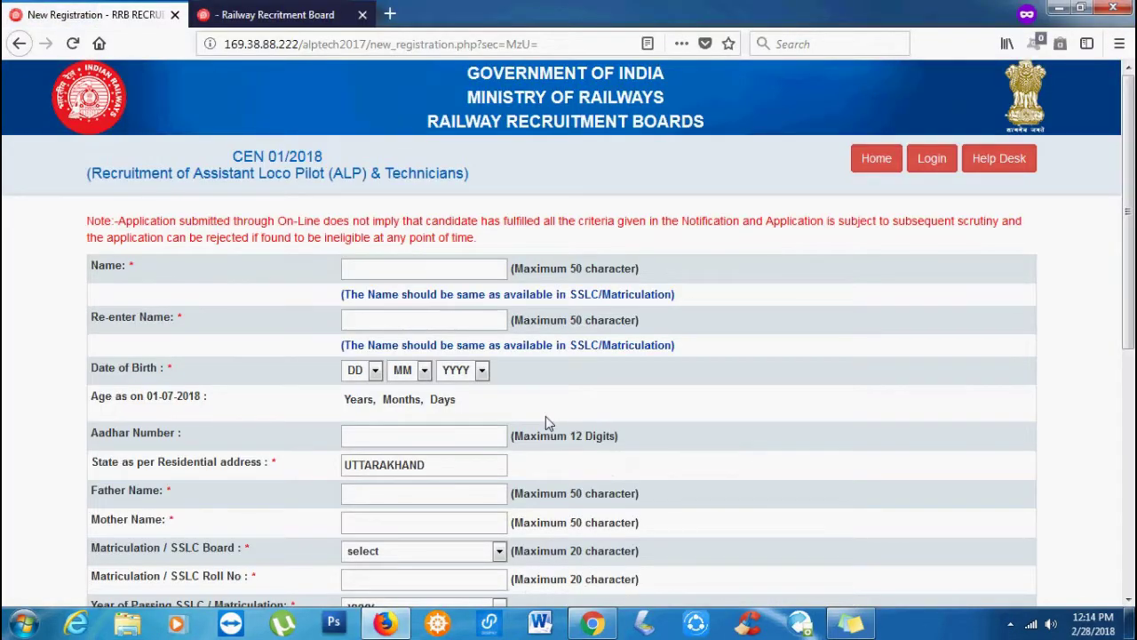
Step: Record the registration id and password on separate lines in a new Notepad window
left_click(586, 622)
key("super")
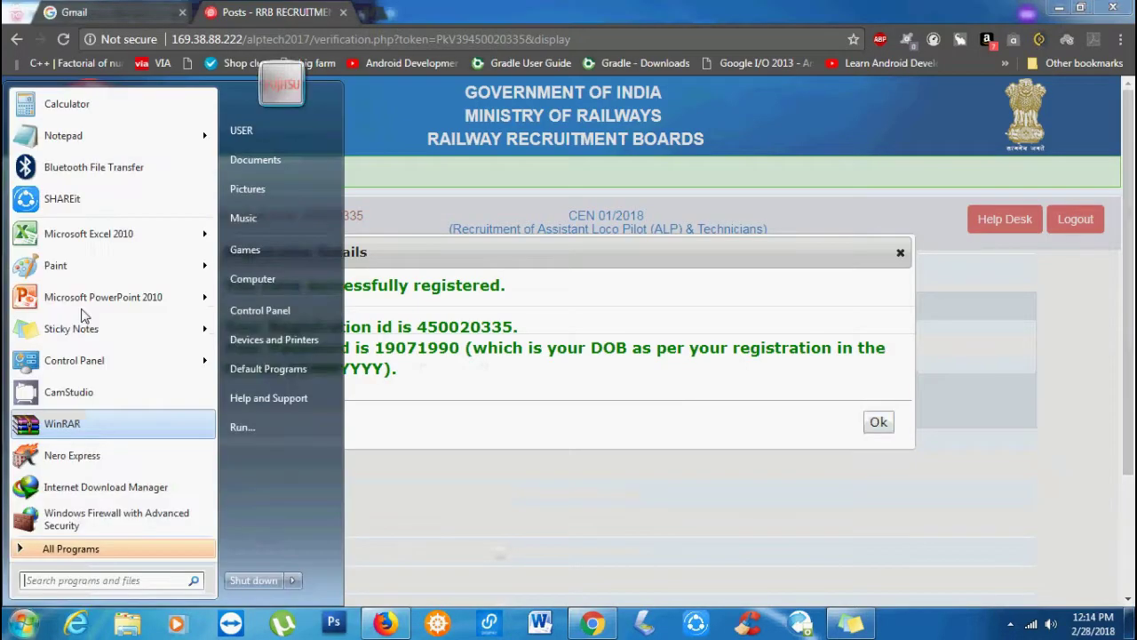
left_click(96, 135)
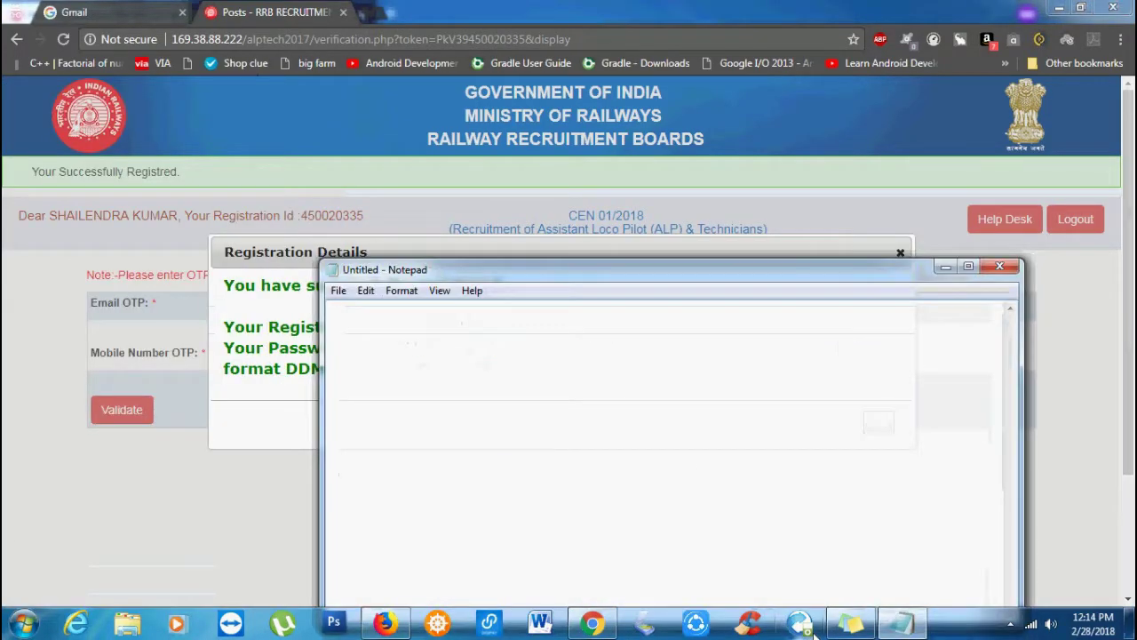
left_click_drag(521, 266, 521, 439)
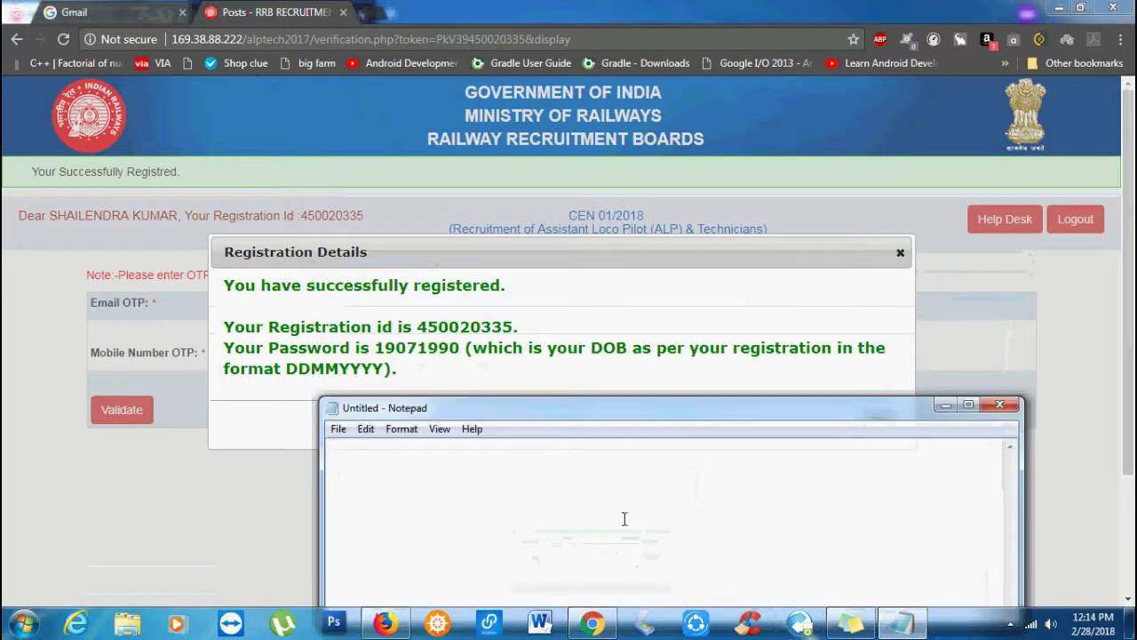
key("Return")
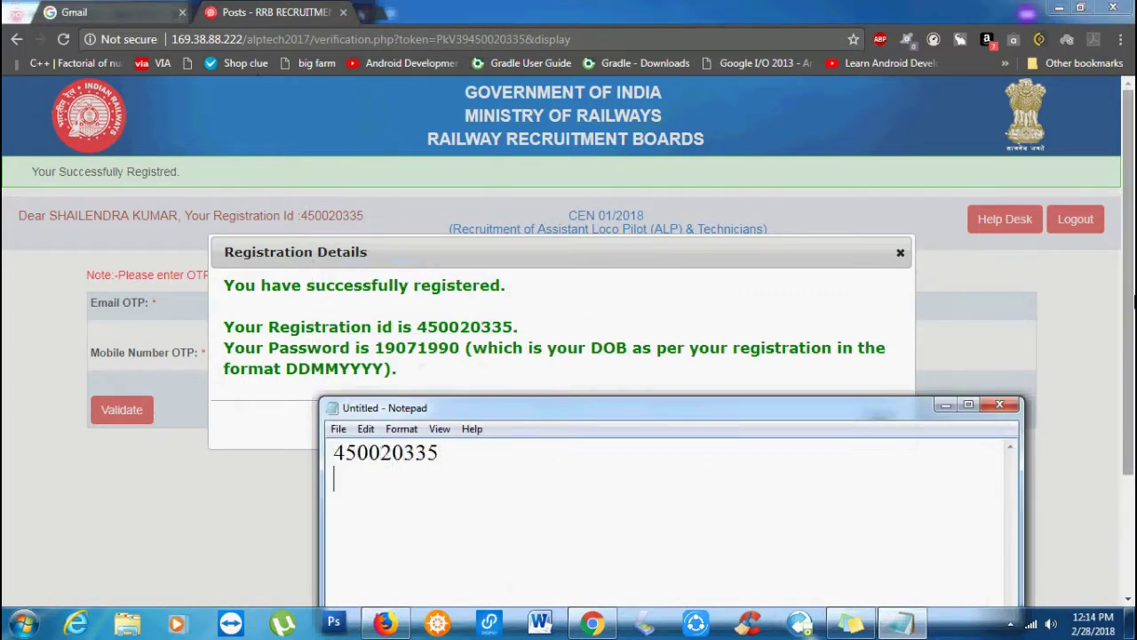
Step: Back in Chrome, dismiss the registration success message and focus the Email OTP field
left_click(546, 177)
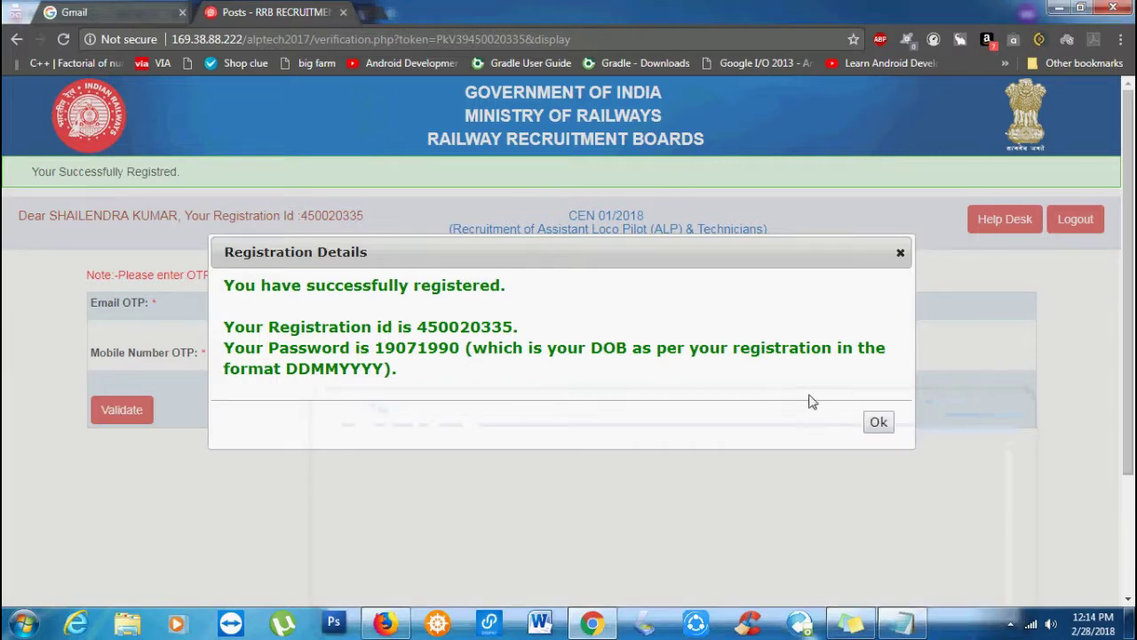
left_click(879, 423)
left_click(425, 306)
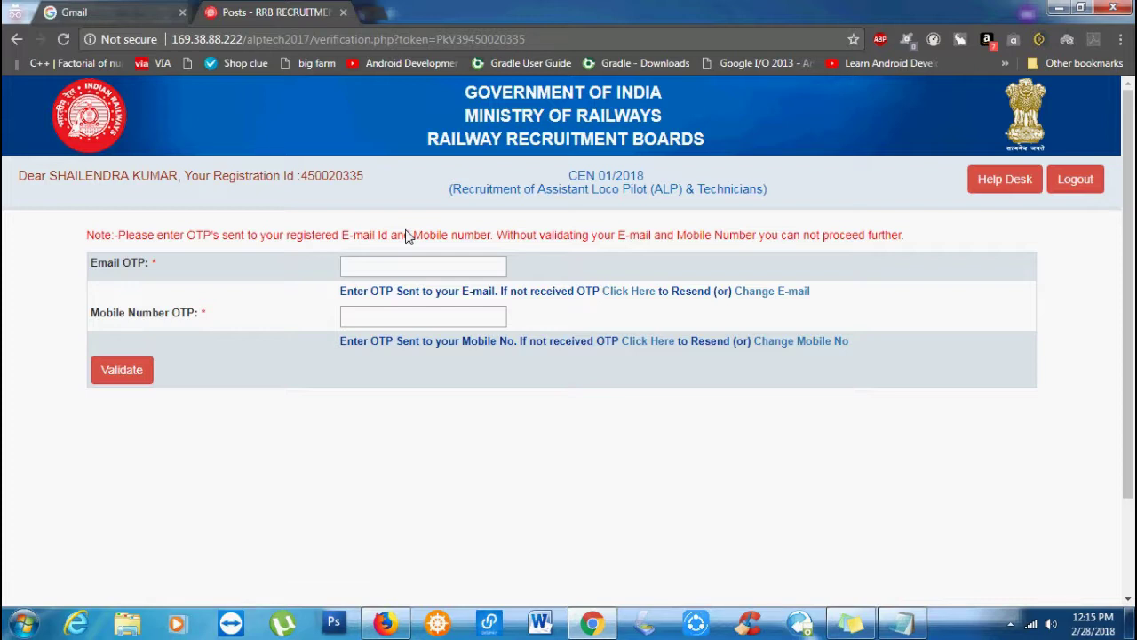
Step: Enter the e-mail OTP, replacing the first code typed with the correct one
left_click(401, 264)
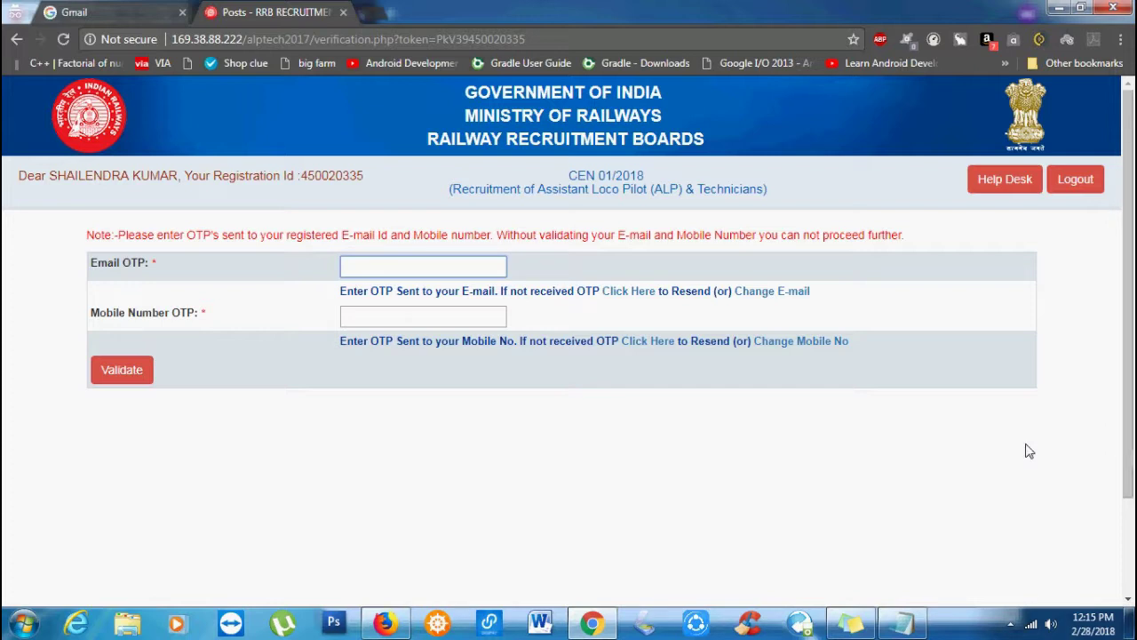
key("Tab")
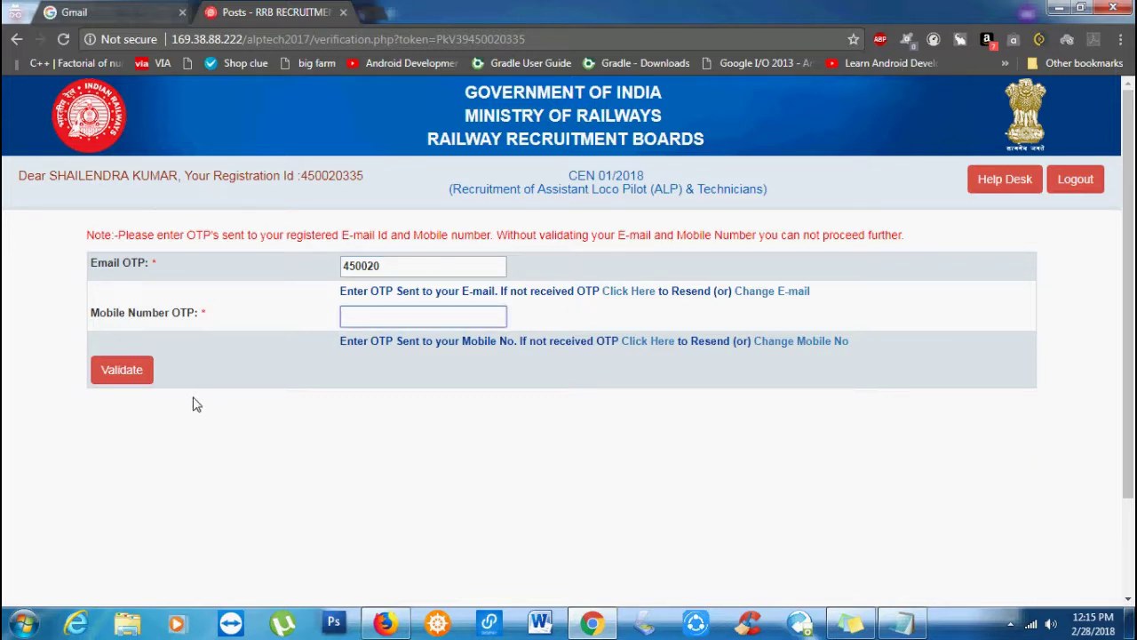
left_click(407, 271)
key("ctrl+a")
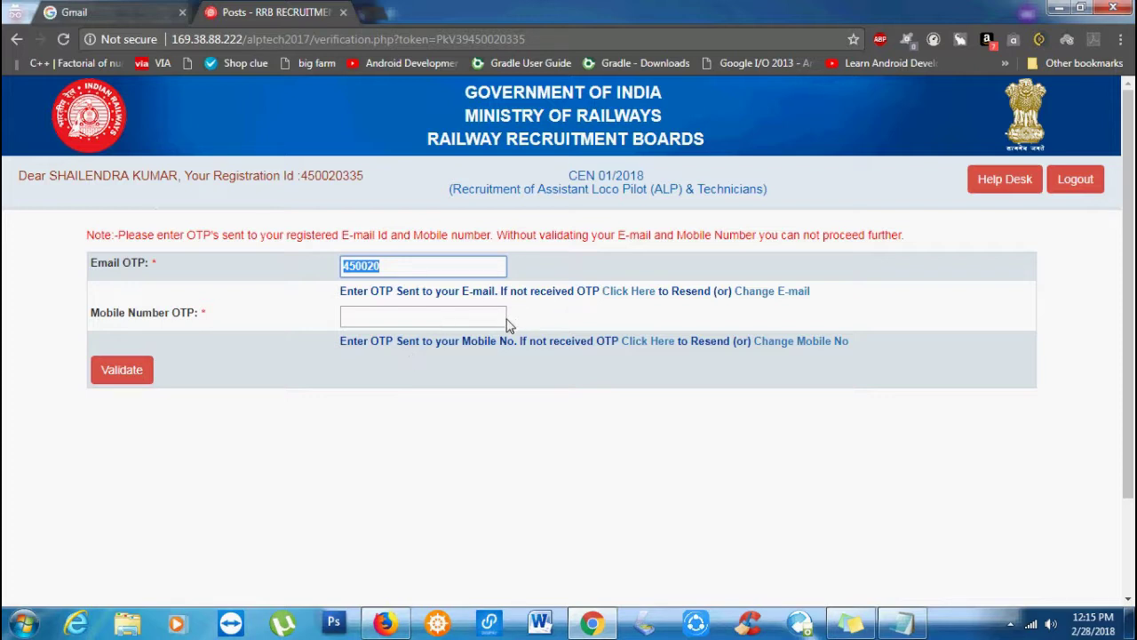
key("Tab")
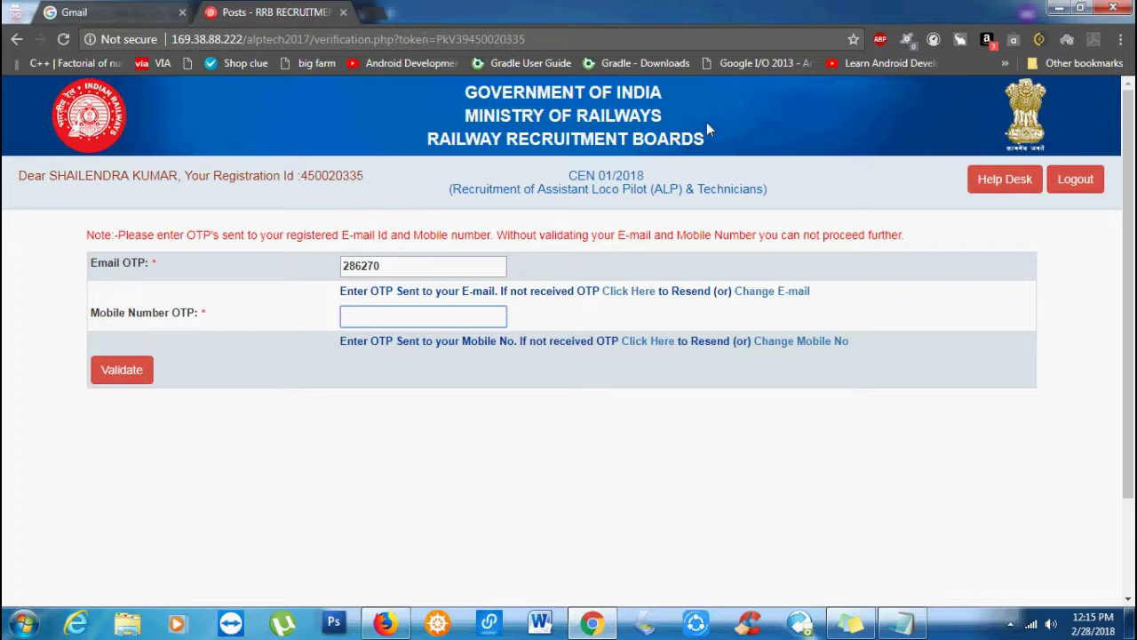
Step: Enter the mobile OTP, validate both codes, and open the application via Apply/Edit
left_click(105, 373)
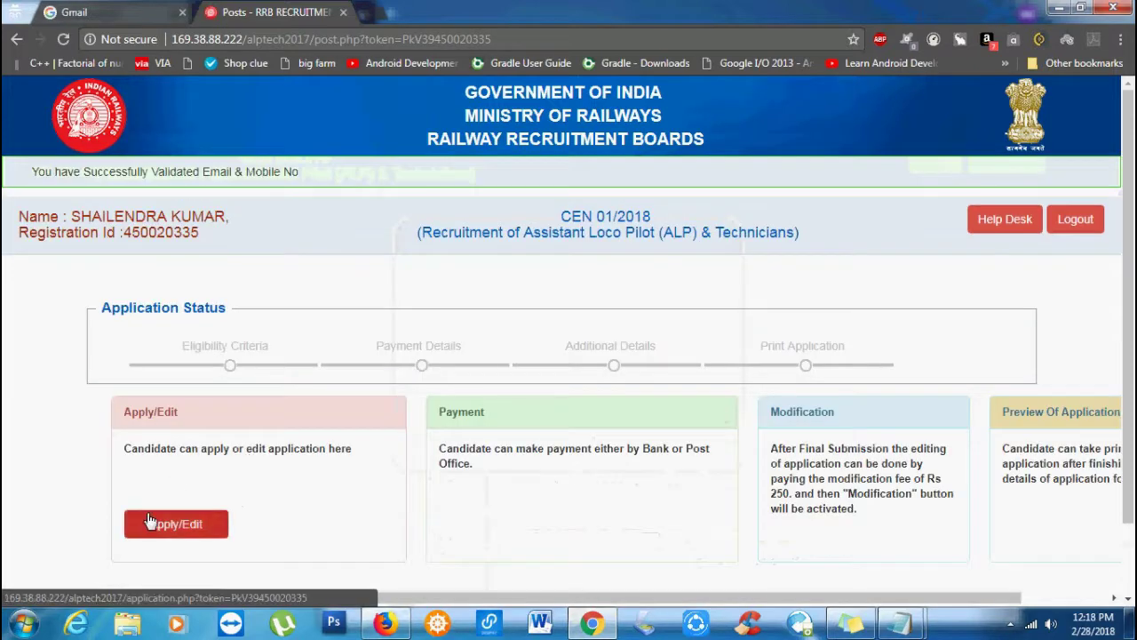
left_click(149, 520)
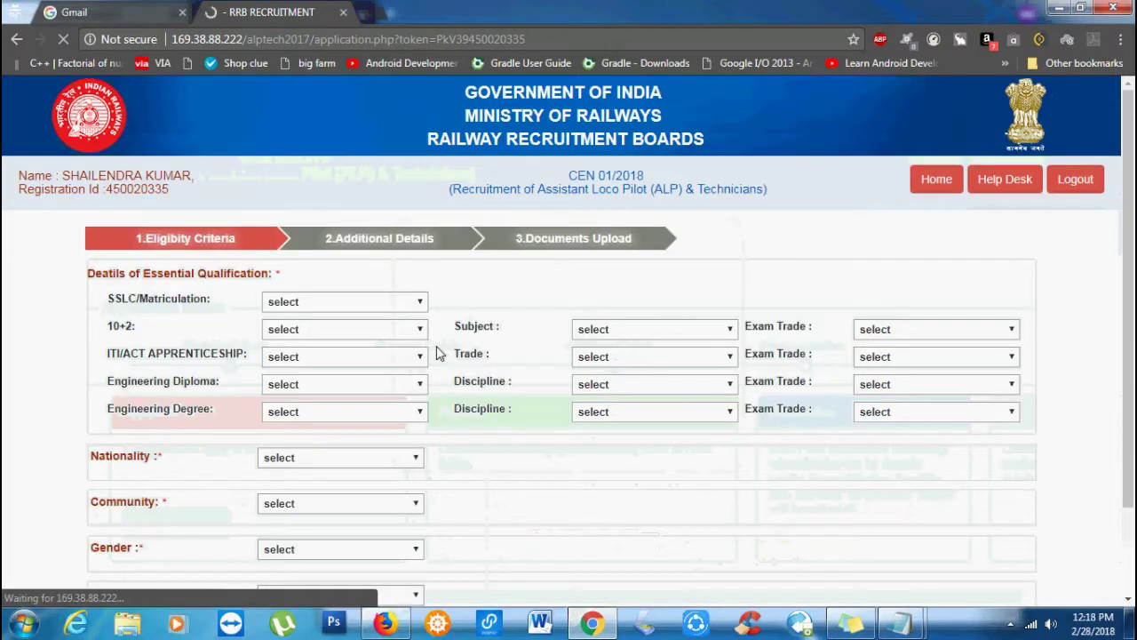
Step: Set qualifications to Matriculation and ITI, with trade and exam trade both Turner
left_click(325, 303)
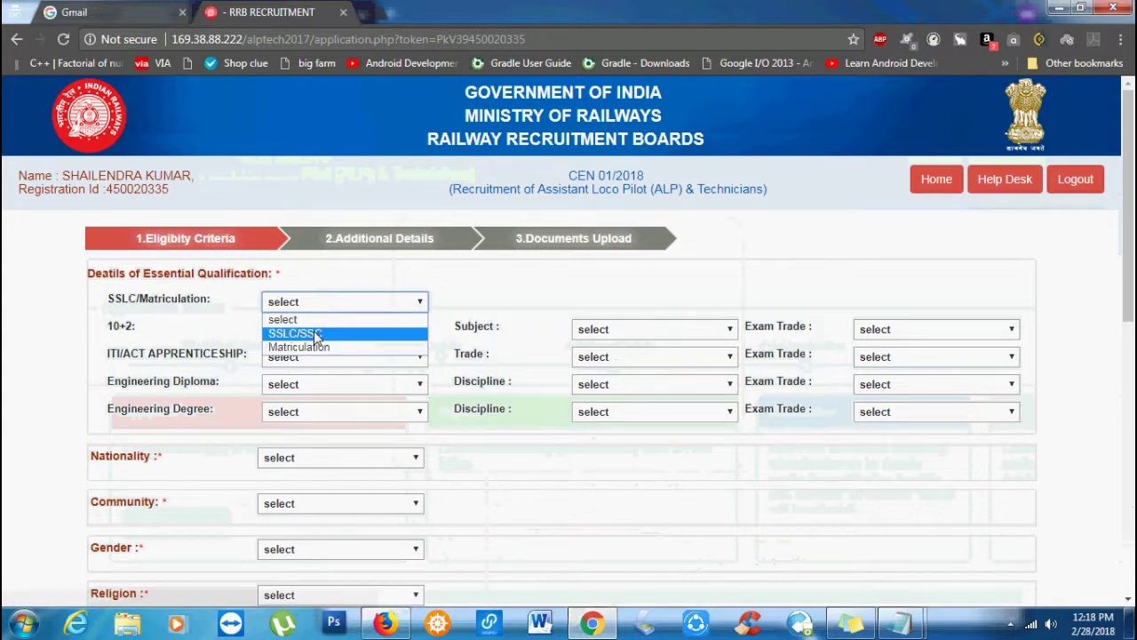
left_click(317, 348)
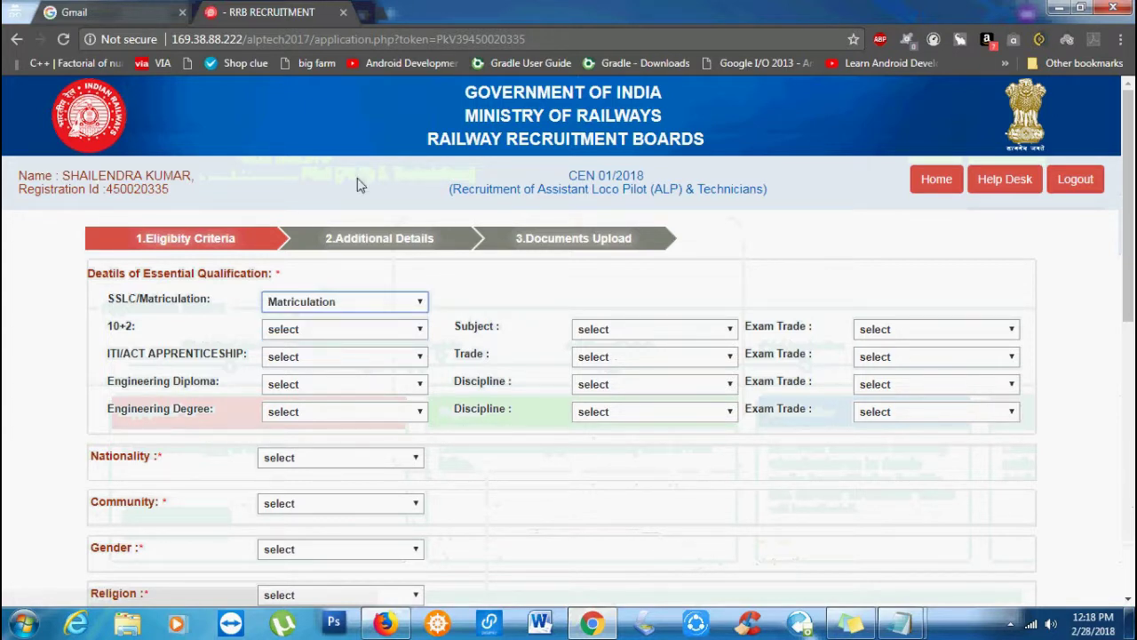
left_click(370, 357)
left_click(360, 391)
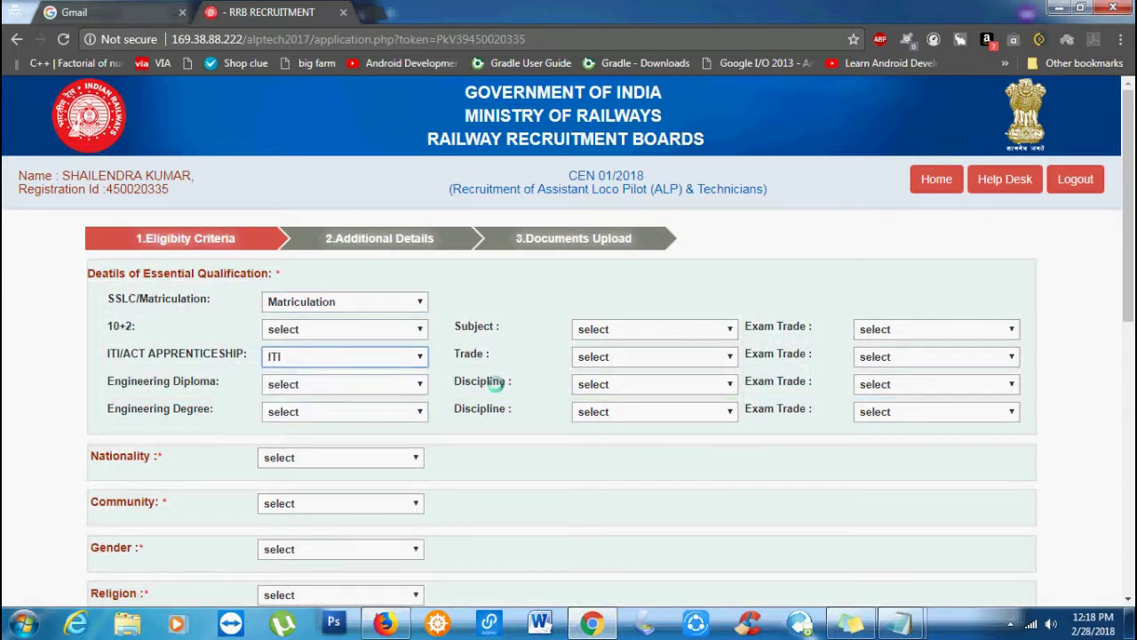
left_click(616, 361)
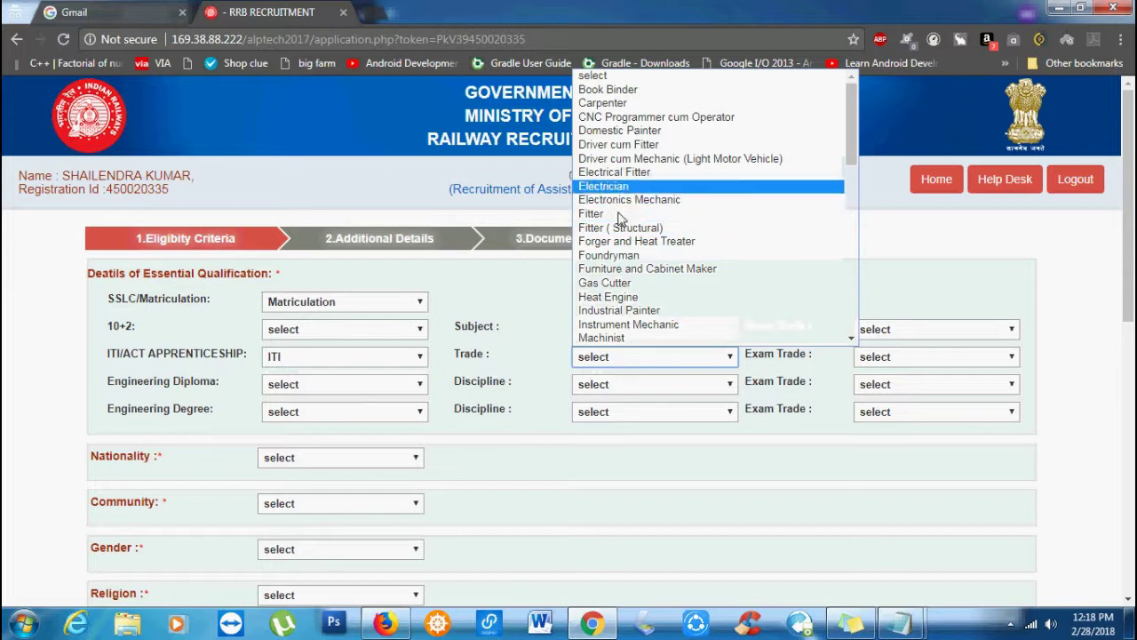
type("tu")
key("Return")
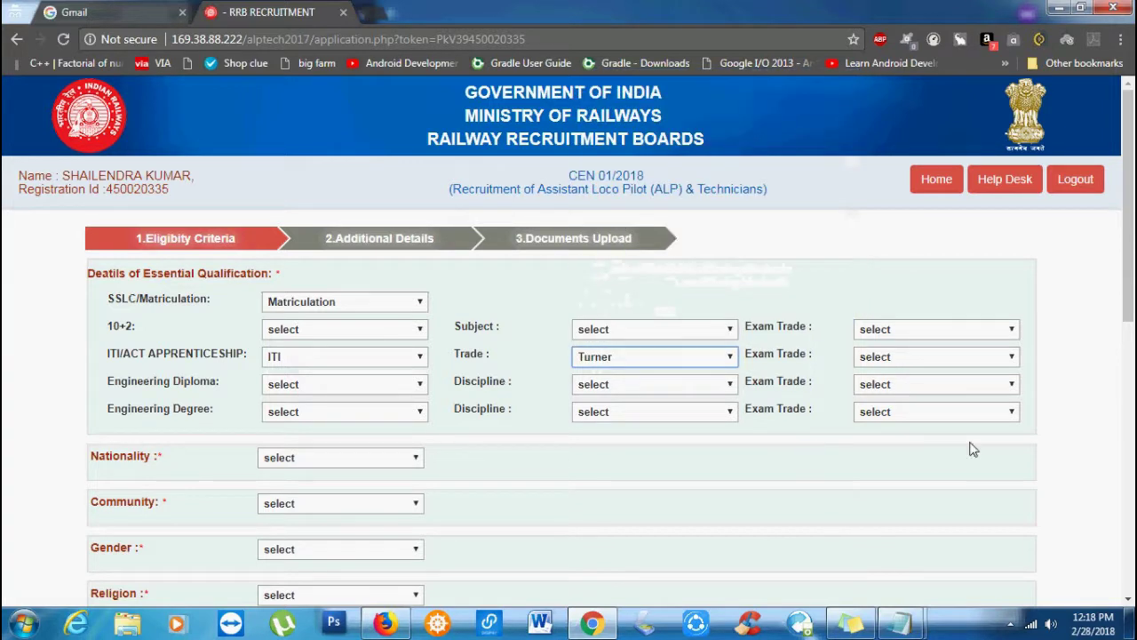
left_click(915, 359)
left_click(906, 385)
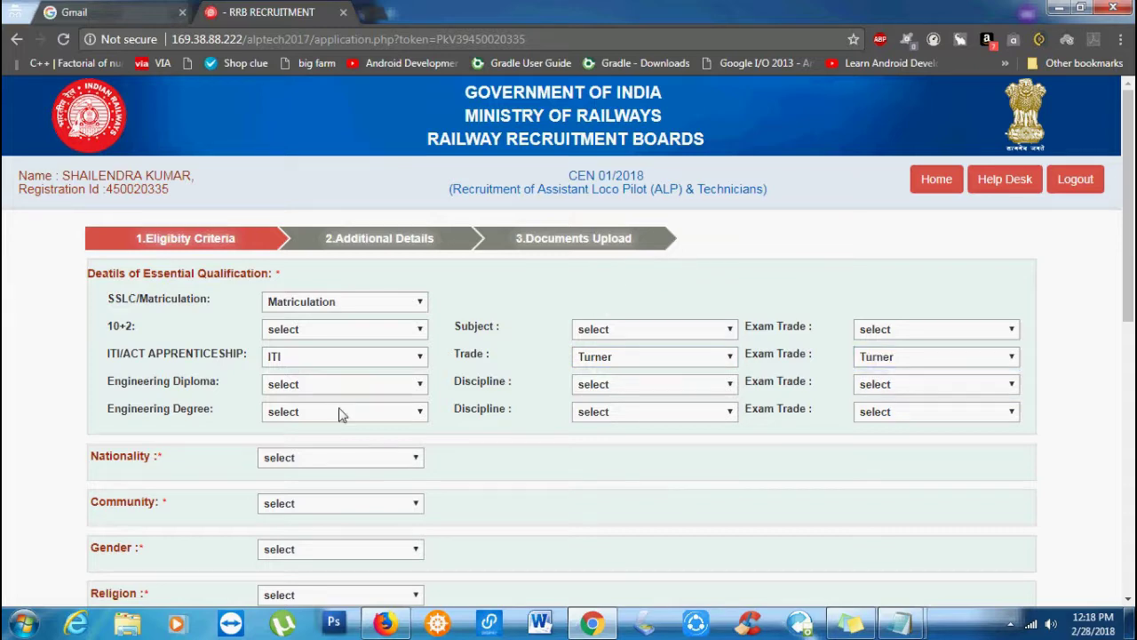
Step: Set nationality to India and community to SC, confirming the SC choice
scroll(391, 491, "down", 2)
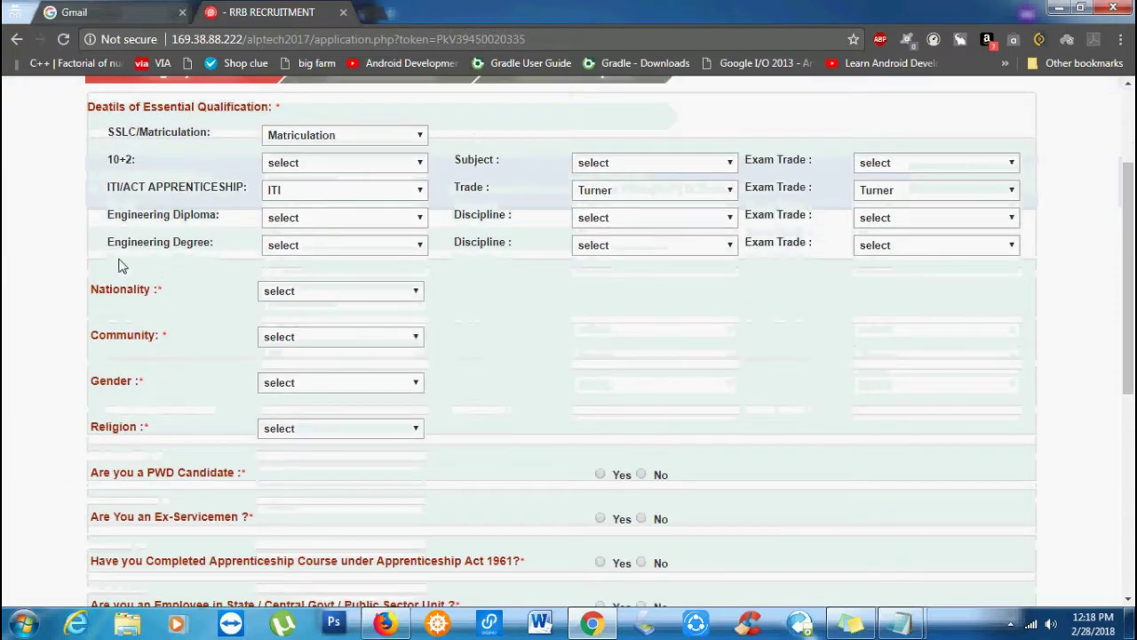
left_click(340, 300)
left_click(307, 323)
left_click(310, 337)
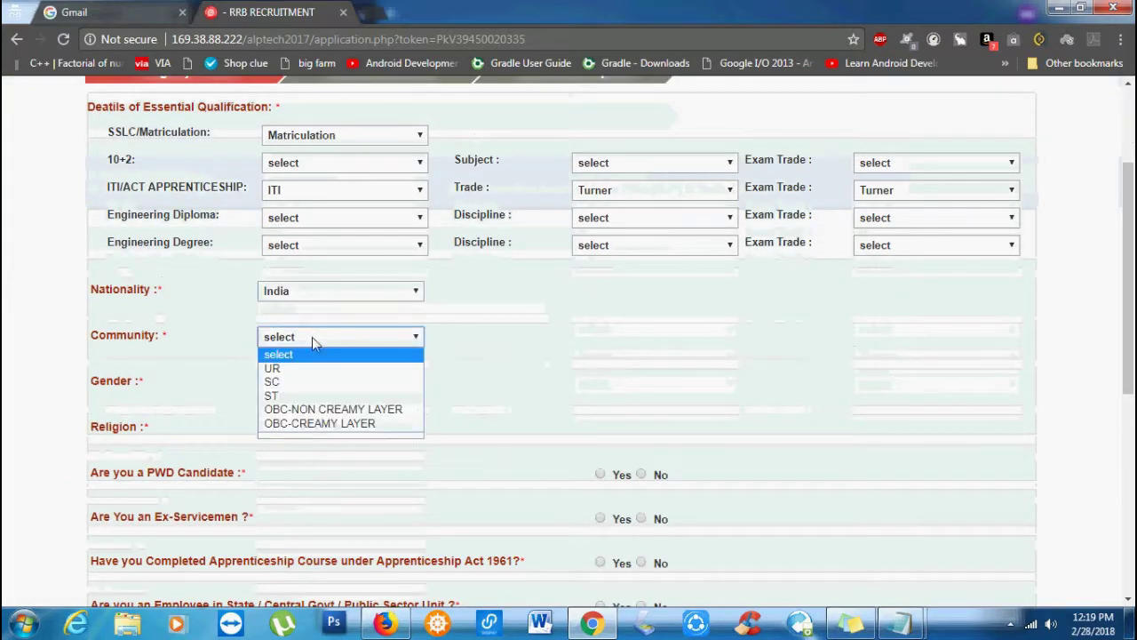
left_click(271, 382)
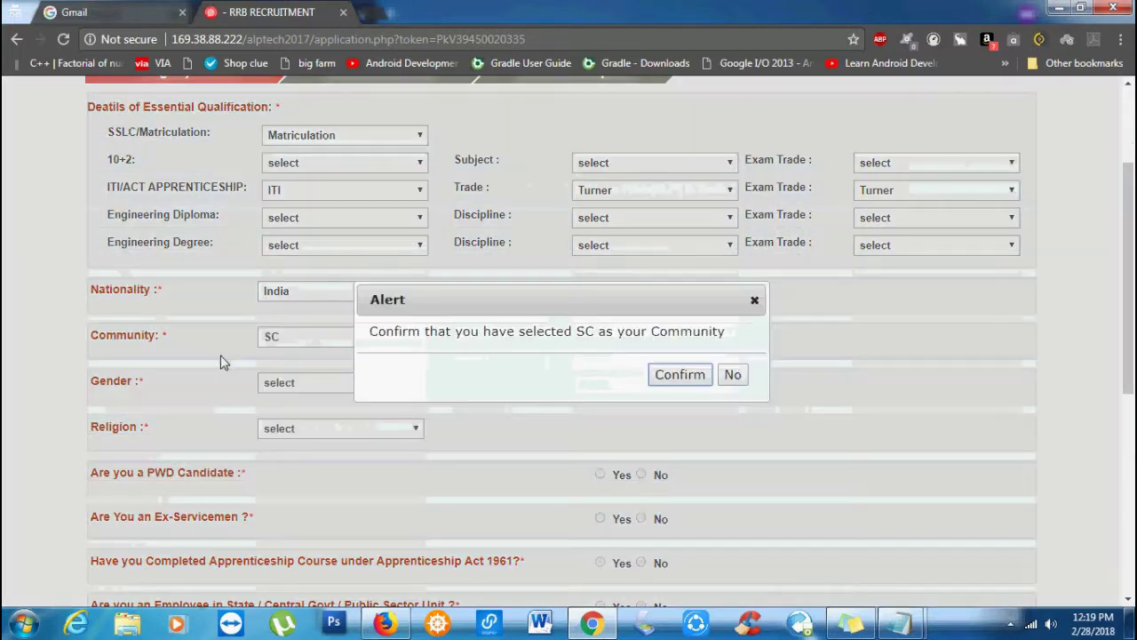
left_click(677, 375)
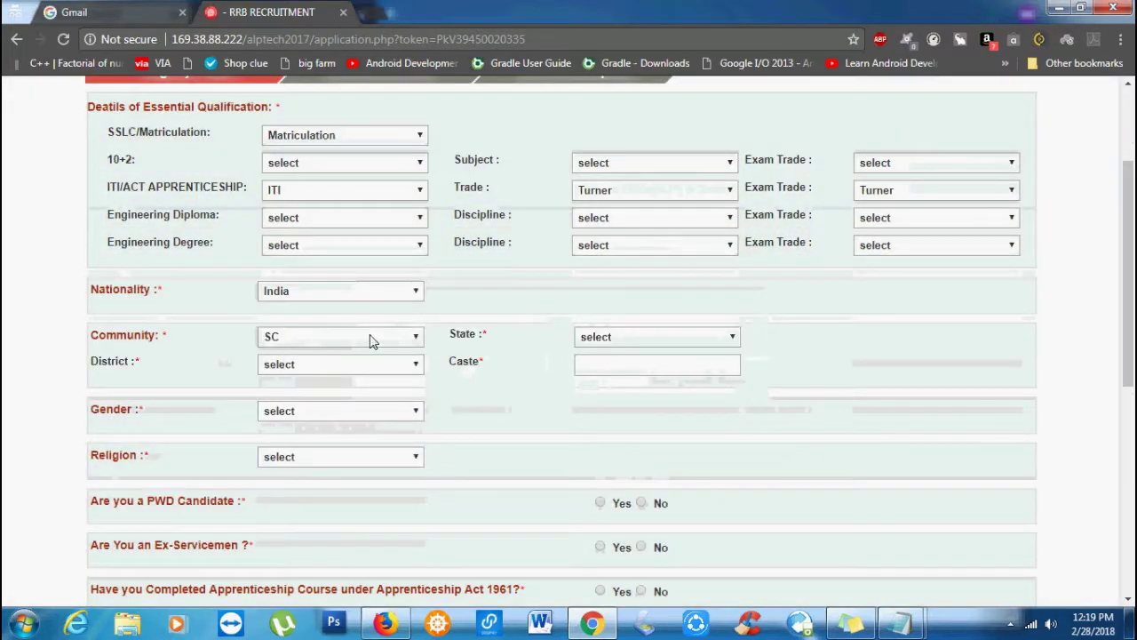
Step: Set state to UTTARAKHAND, correcting an UTTAR PRADESH pick, and district to Dehradun
left_click(636, 341)
scroll(638, 266, "down", 3)
left_click(644, 303)
left_click(648, 336)
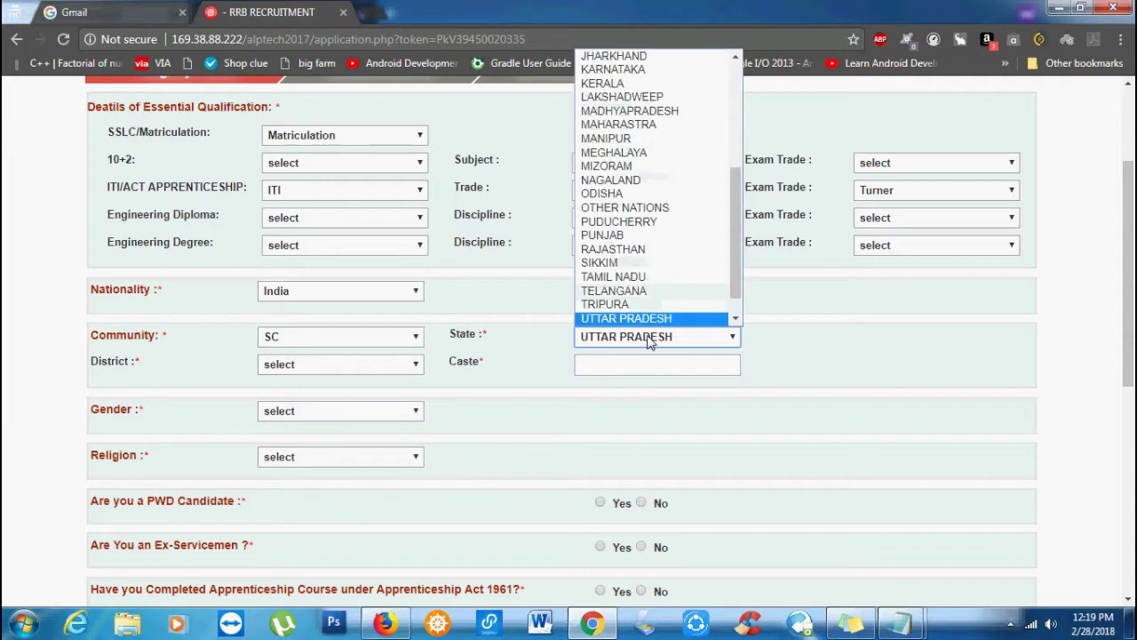
scroll(649, 266, "down", 1)
left_click(634, 294)
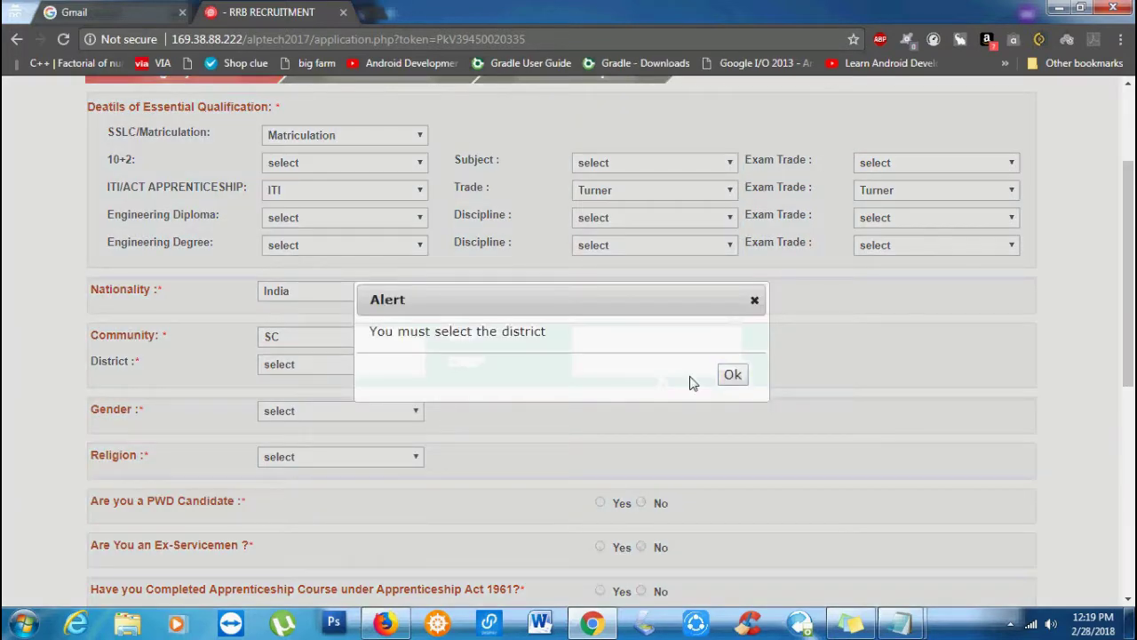
left_click(732, 377)
left_click(400, 366)
key("d")
left_click(401, 366)
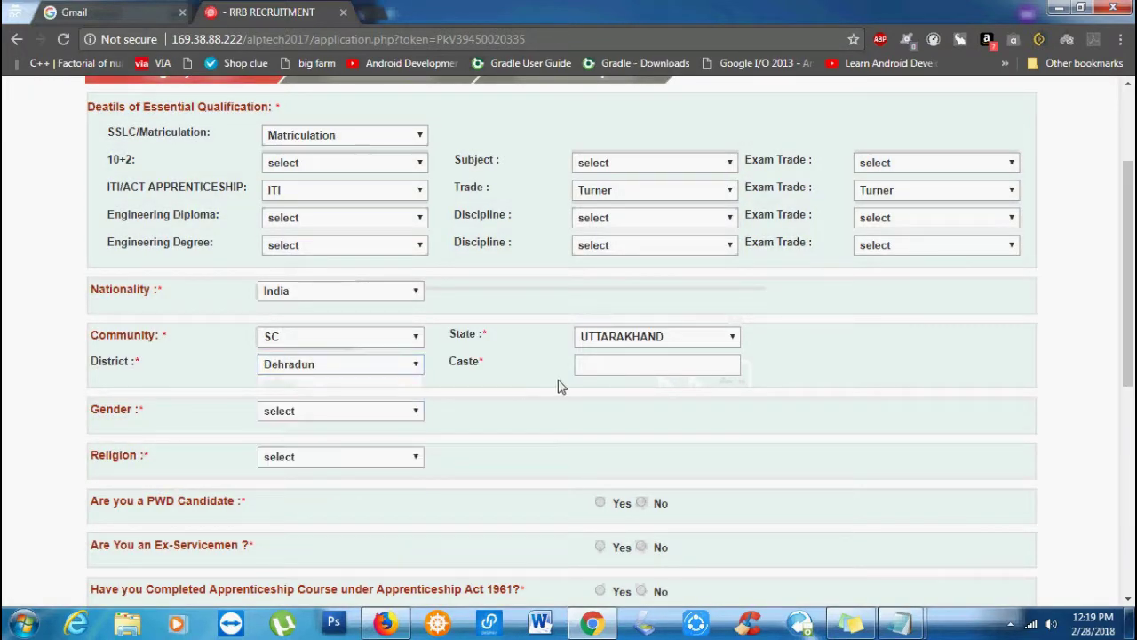
left_click(644, 366)
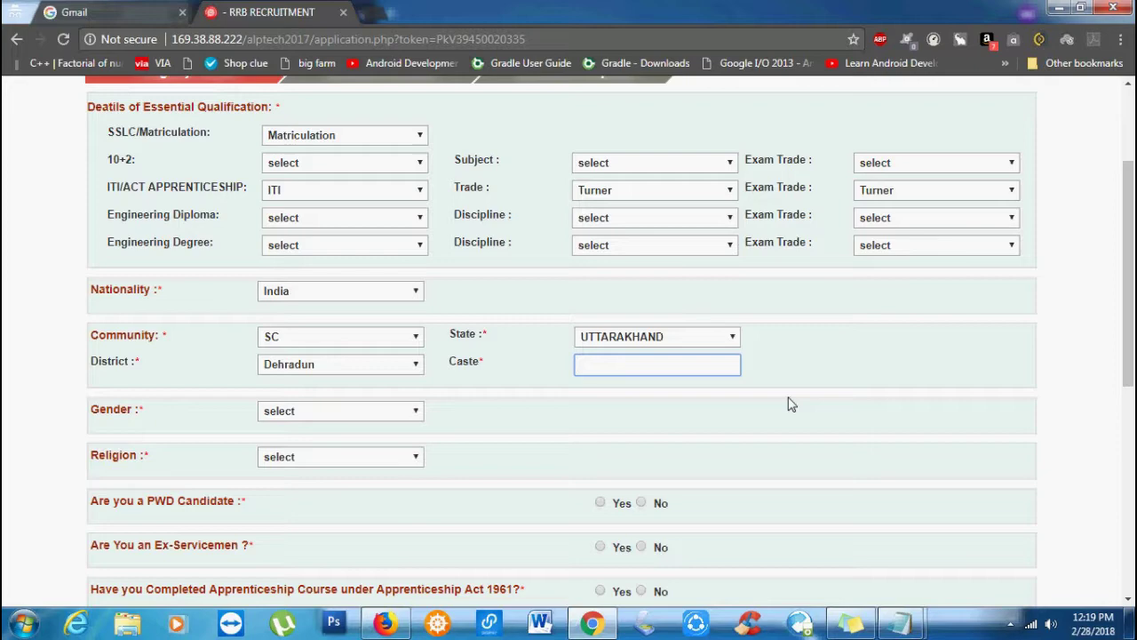
Step: Enter TARMALI as the caste
type("TARMALI")
key("Tab")
scroll(444, 311, "down", 2)
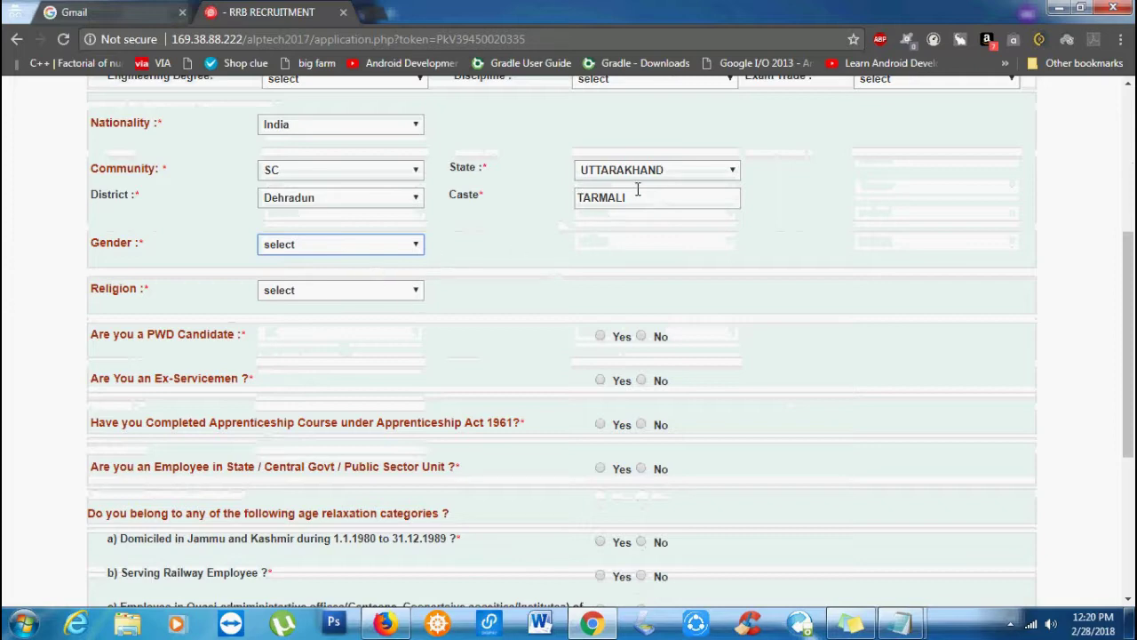
left_click_drag(635, 198, 556, 233)
scroll(556, 260, "up", 1)
scroll(555, 260, "up", 2)
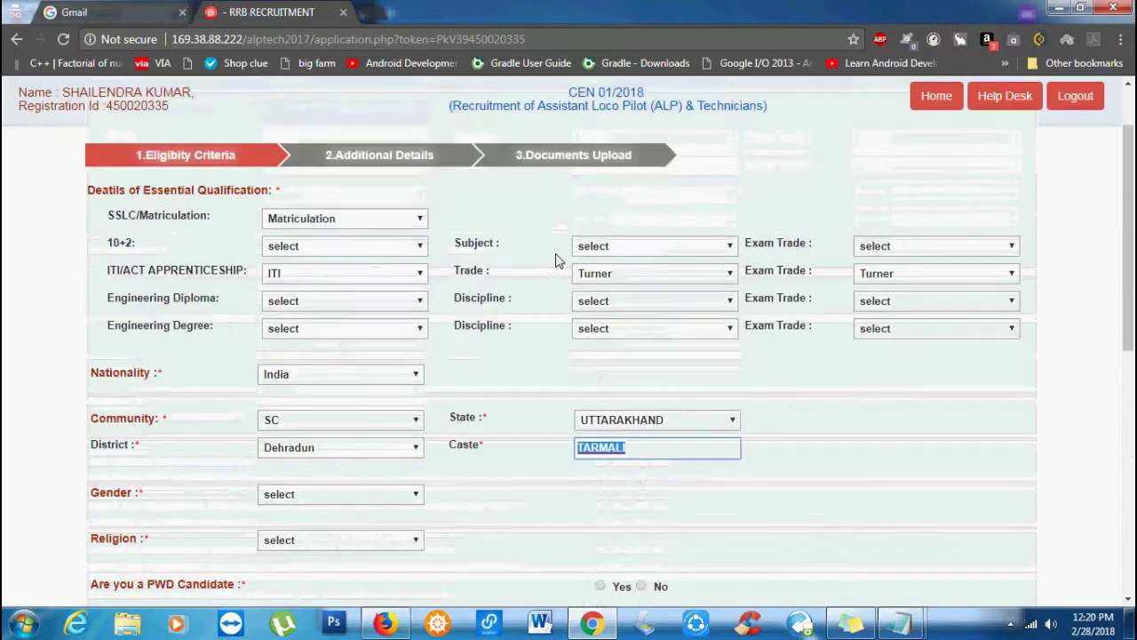
scroll(562, 311, "down", 1)
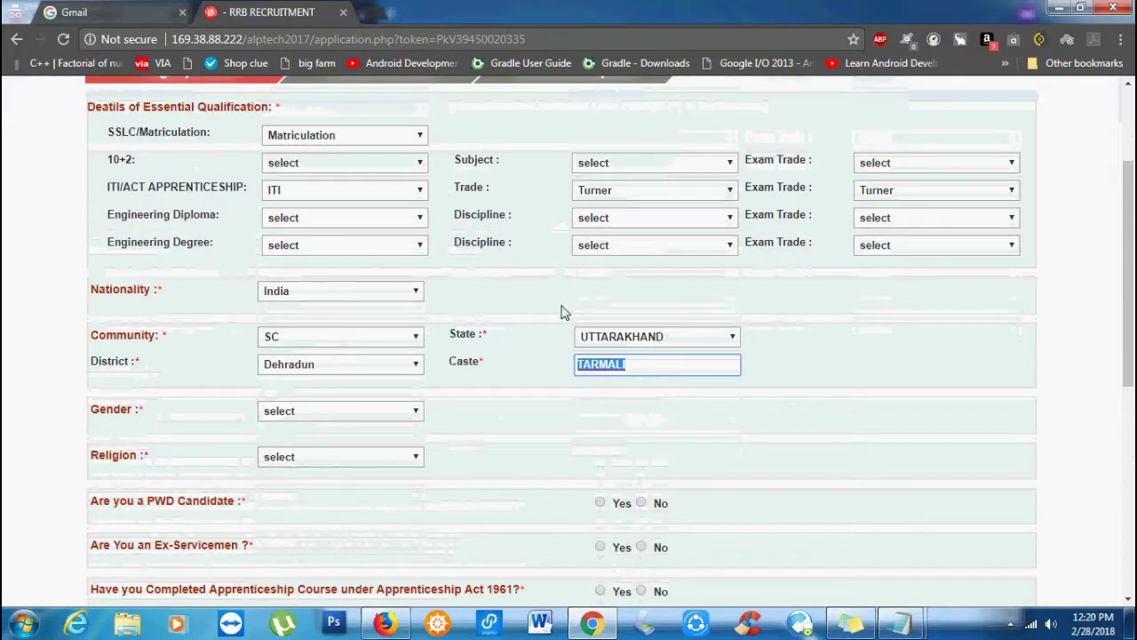
scroll(546, 325, "down", 2)
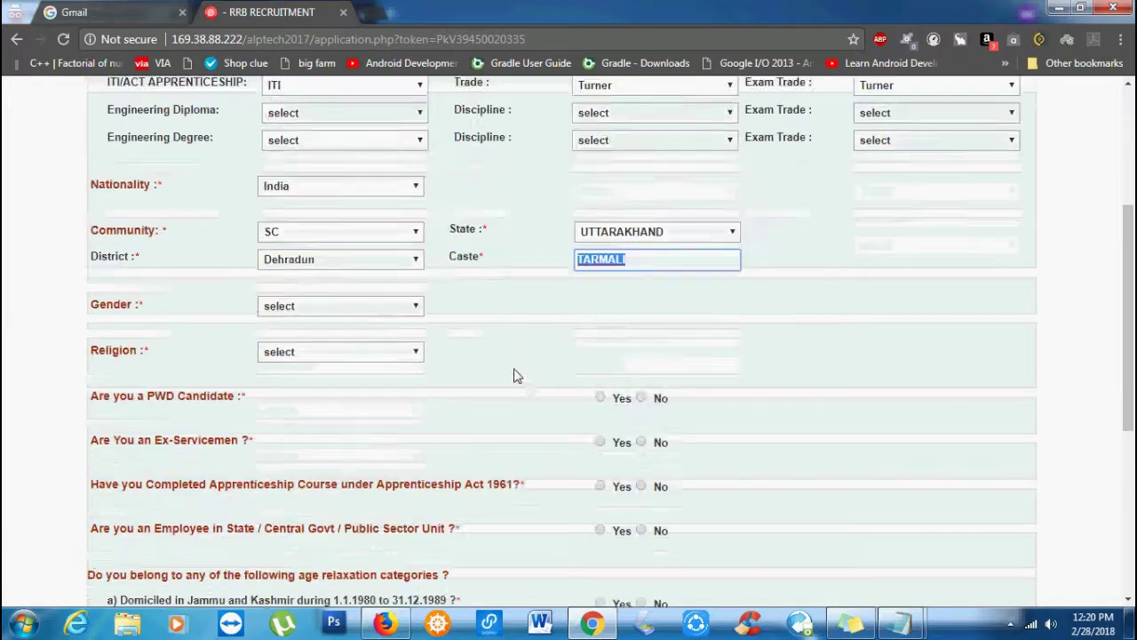
Step: Set gender to Male and religion to Hindu
left_click(349, 249)
left_click(313, 277)
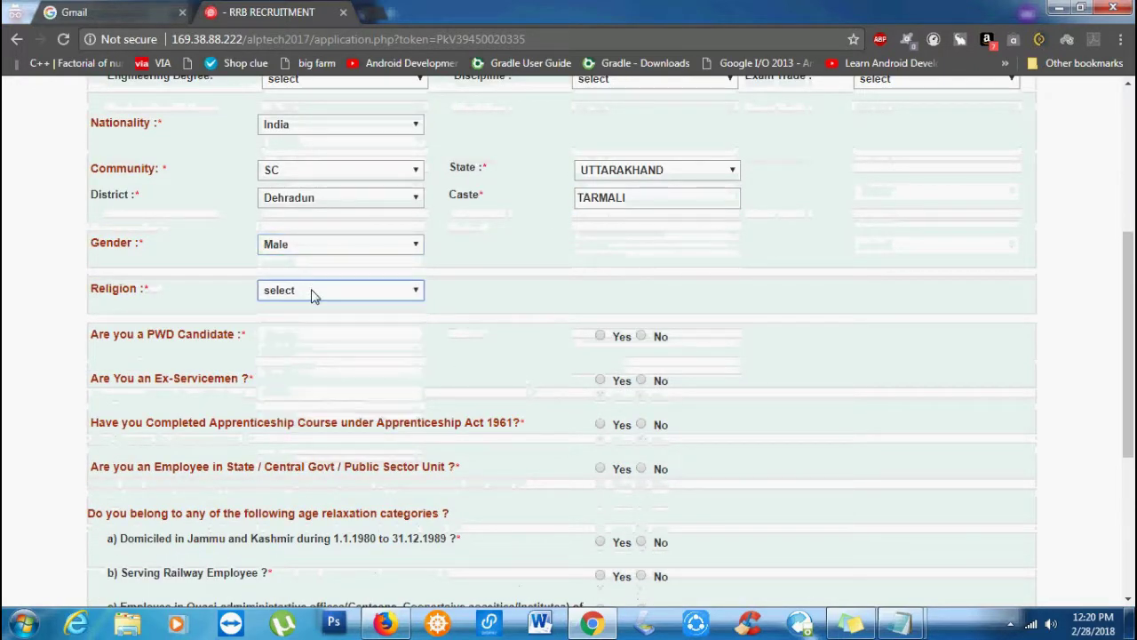
left_click(312, 292)
left_click(305, 322)
Step: Answer No to every yes/no eligibility question and enter the captcha security code
scroll(805, 376, "down", 1)
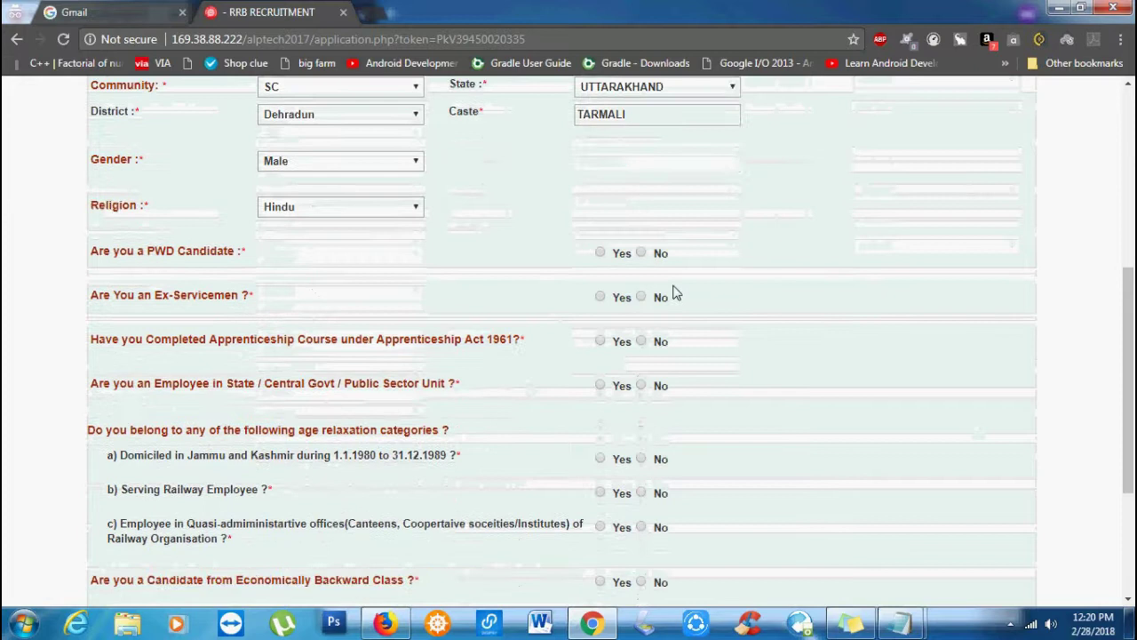
left_click(640, 253)
left_click(642, 299)
left_click(641, 342)
left_click(642, 385)
left_click(641, 459)
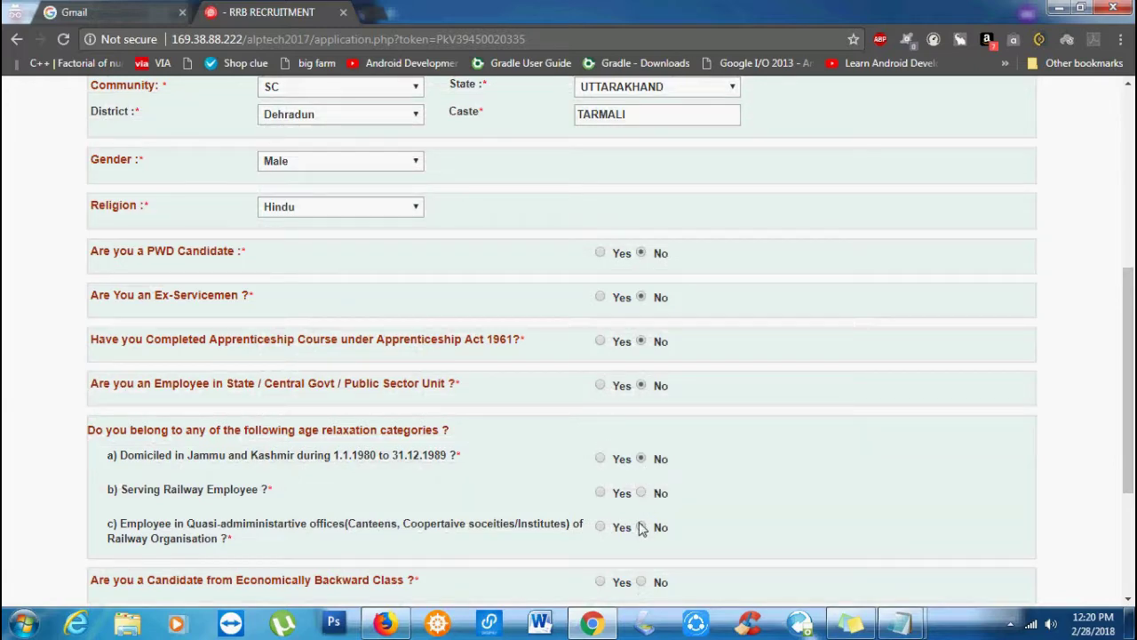
left_click(642, 493)
left_click(642, 527)
scroll(647, 445, "down", 3)
left_click(641, 349)
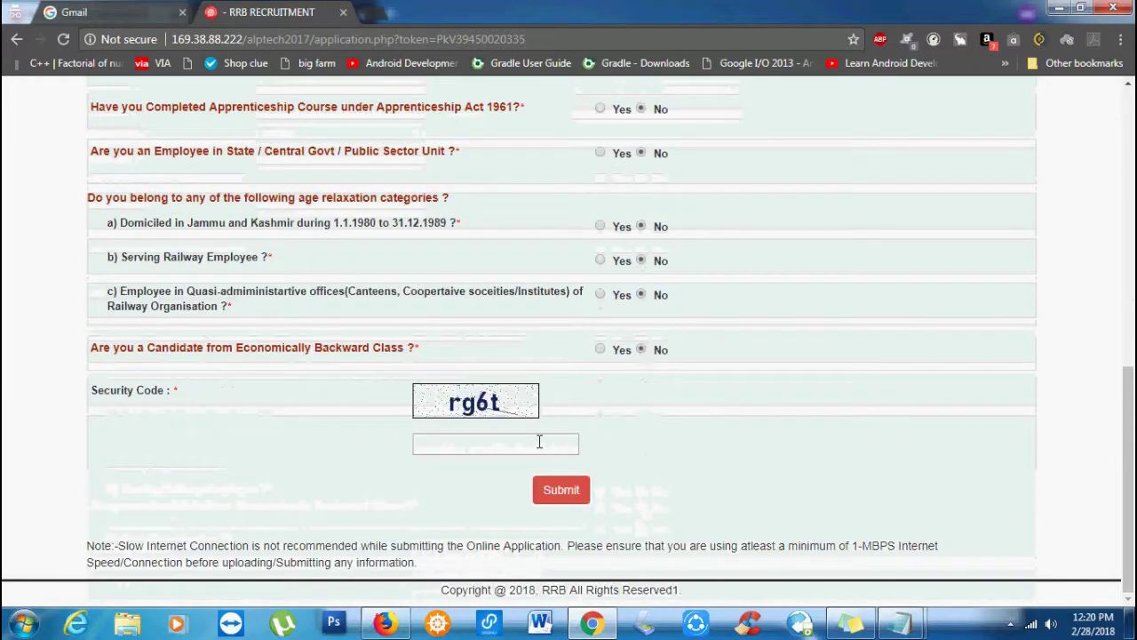
left_click(540, 444)
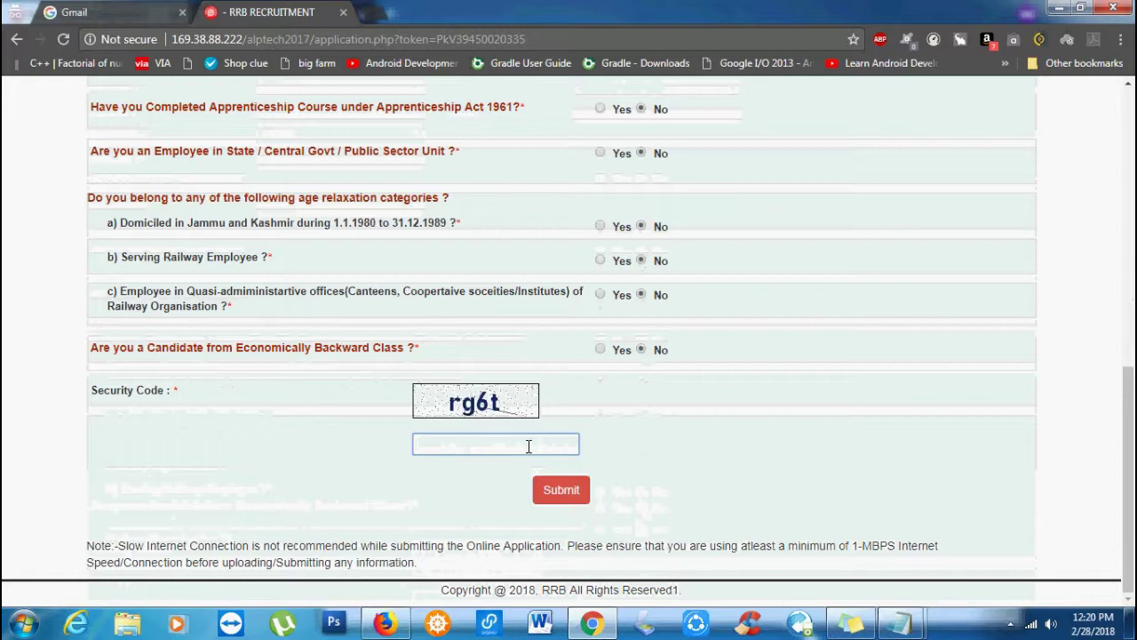
type("rg6t")
scroll(866, 307, "up", 7)
scroll(896, 350, "down", 2)
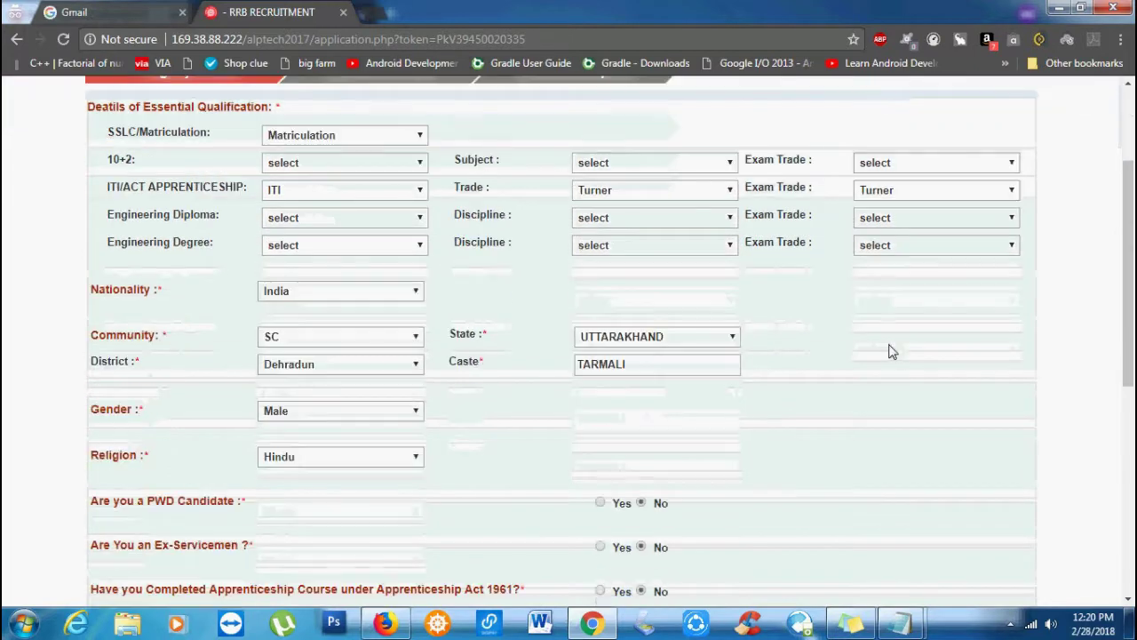
scroll(922, 368, "down", 1)
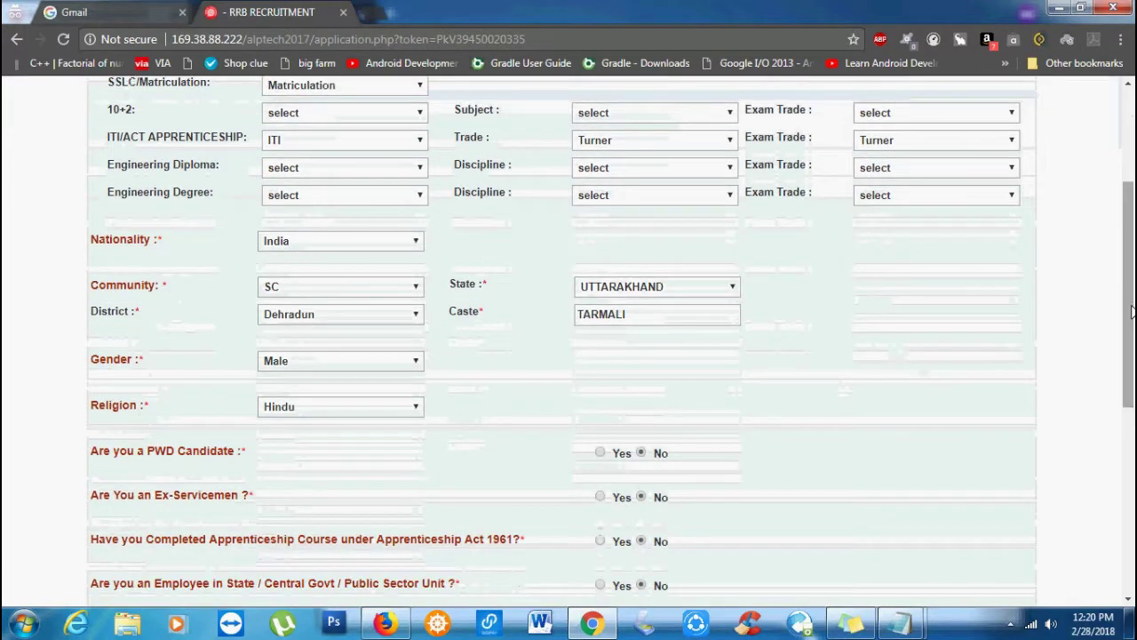
scroll(1133, 307, "up", 1)
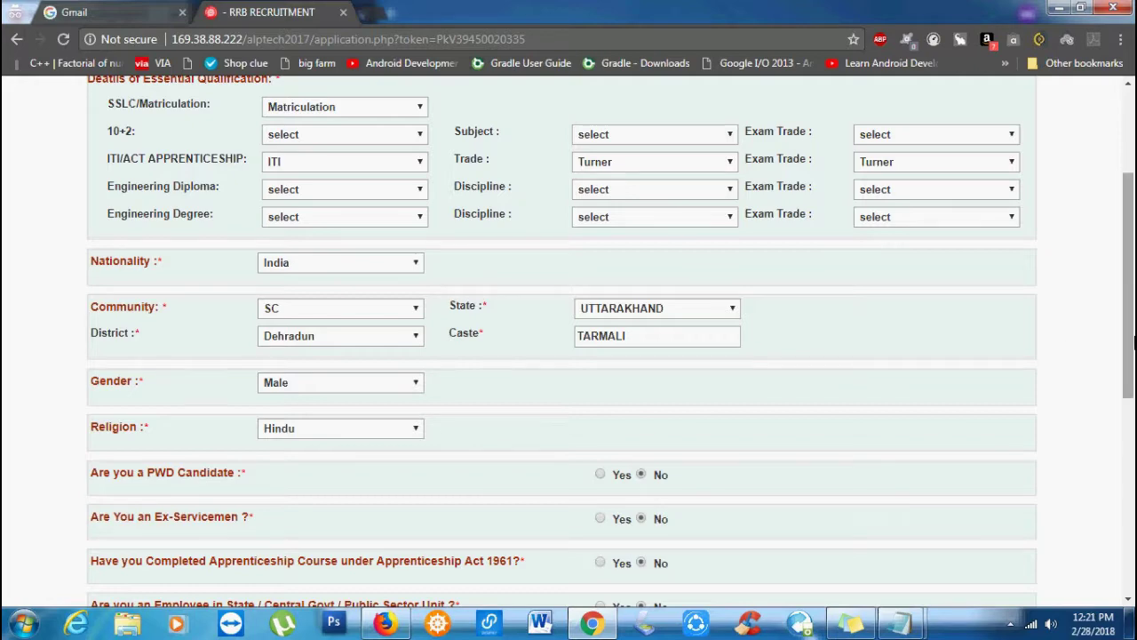
scroll(624, 459, "down", 2)
Step: Briefly answer Yes to the Apprenticeship Act 1961 question, then revert it to No
left_click(601, 397)
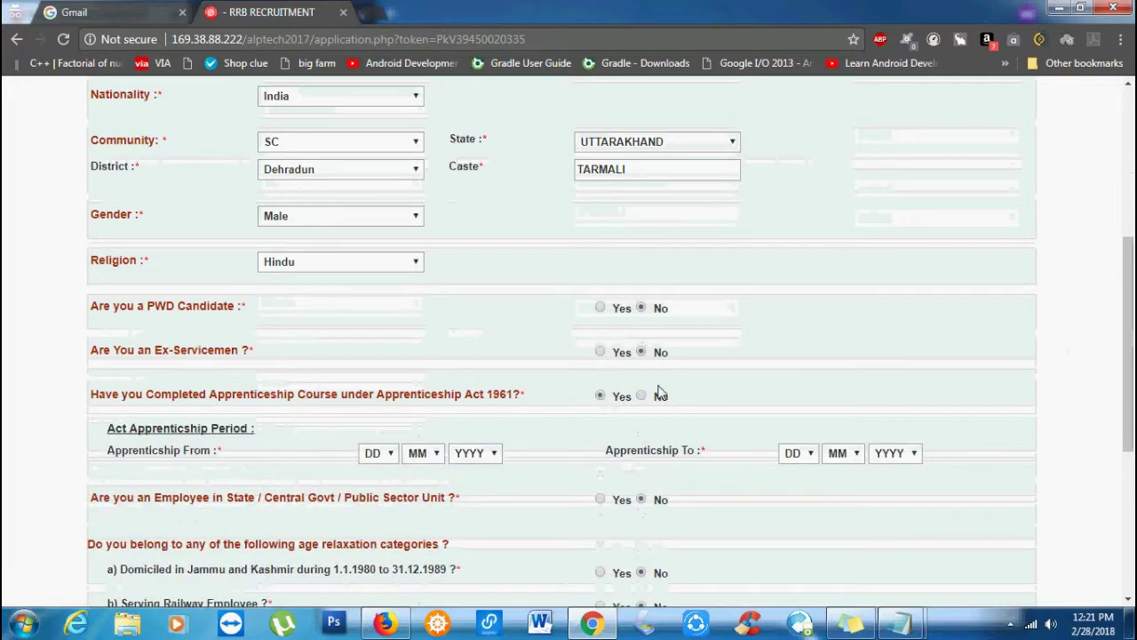
scroll(613, 397, "down", 2)
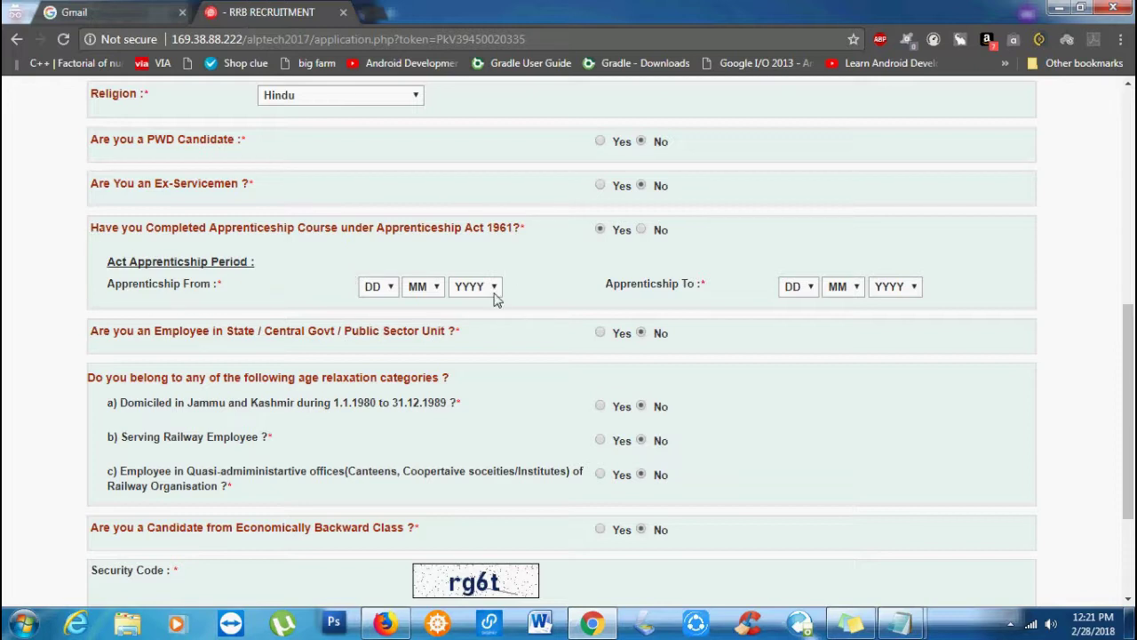
left_click(389, 293)
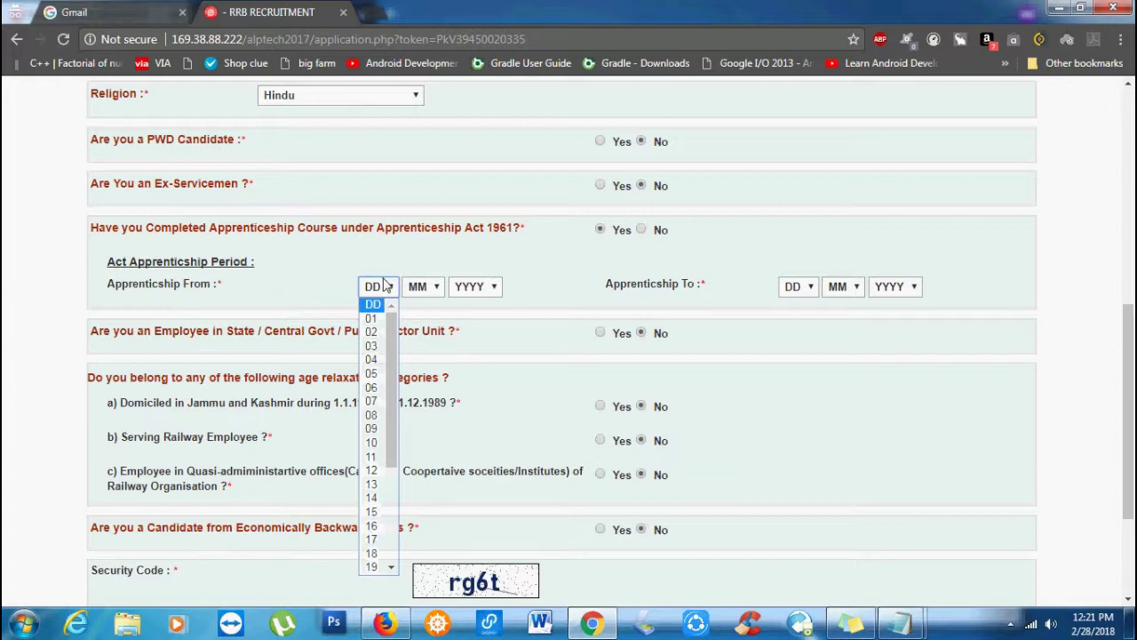
left_click(386, 285)
left_click(384, 286)
left_click(642, 229)
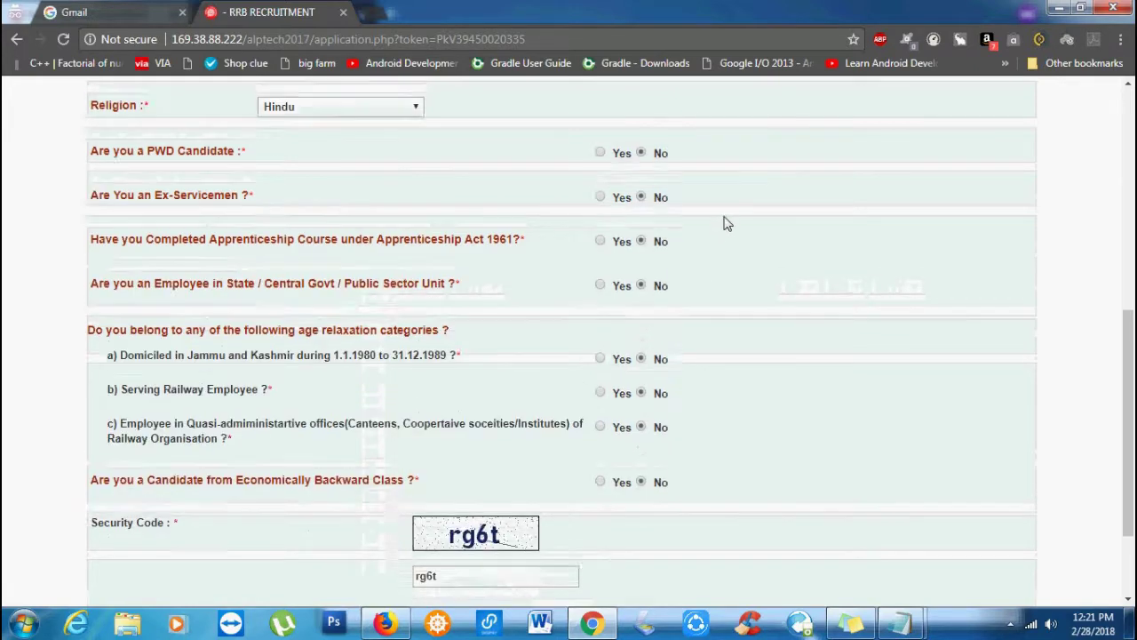
scroll(724, 223, "up", 2)
Step: Review the eligibility form, submit it, and confirm the details in the Alert dialog
scroll(724, 223, "up", 3)
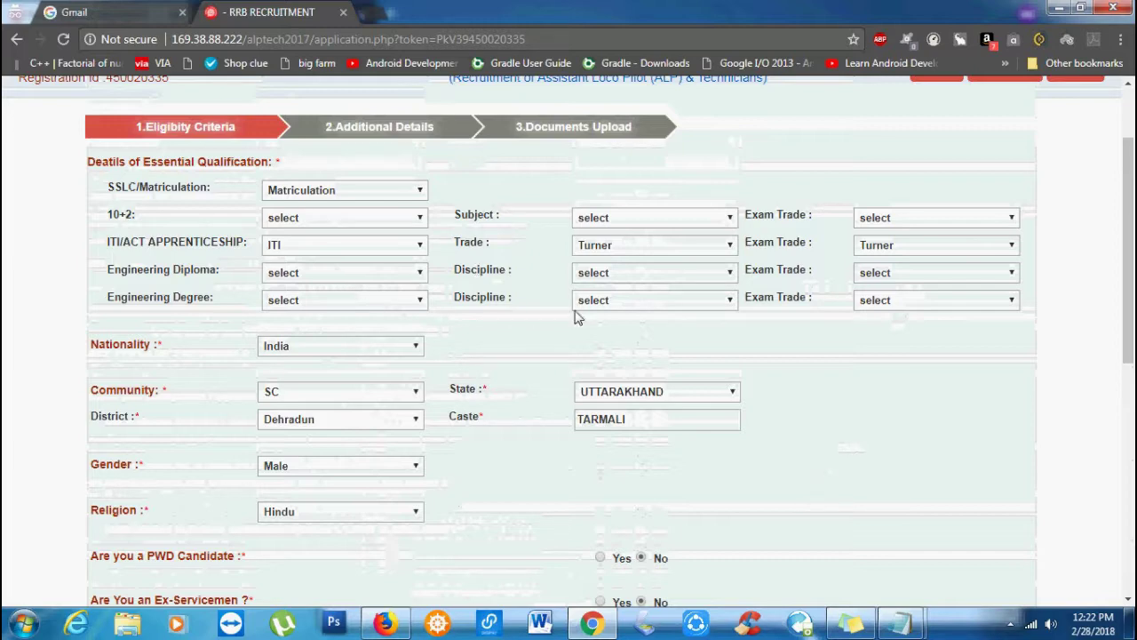
scroll(470, 272, "down", 4)
scroll(452, 142, "up", 1)
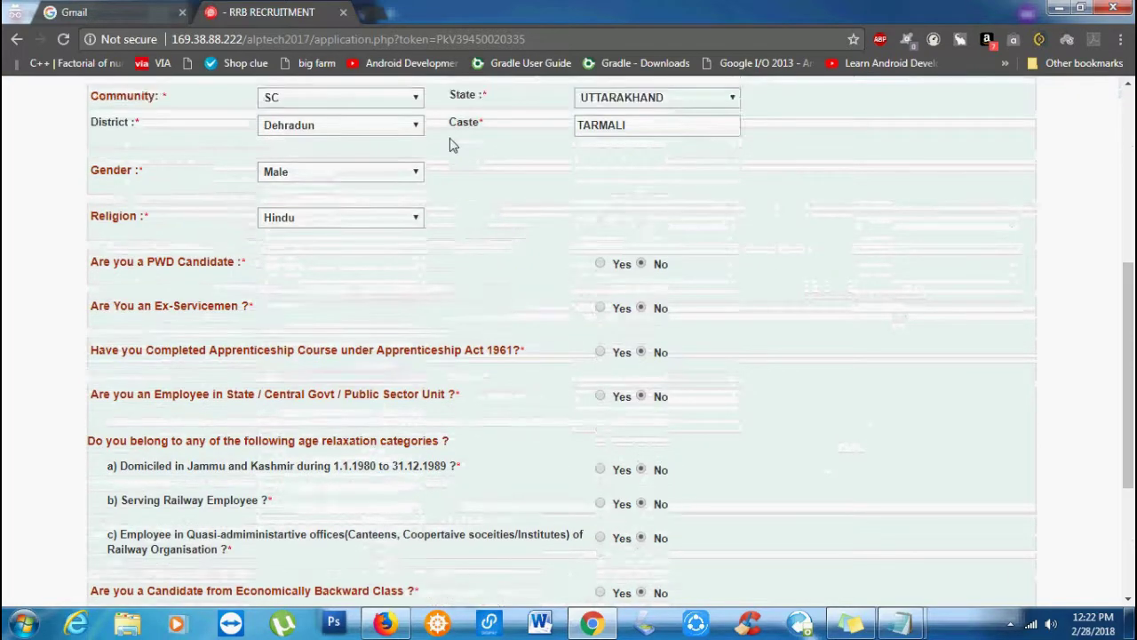
scroll(751, 317, "down", 1)
scroll(537, 386, "up", 1)
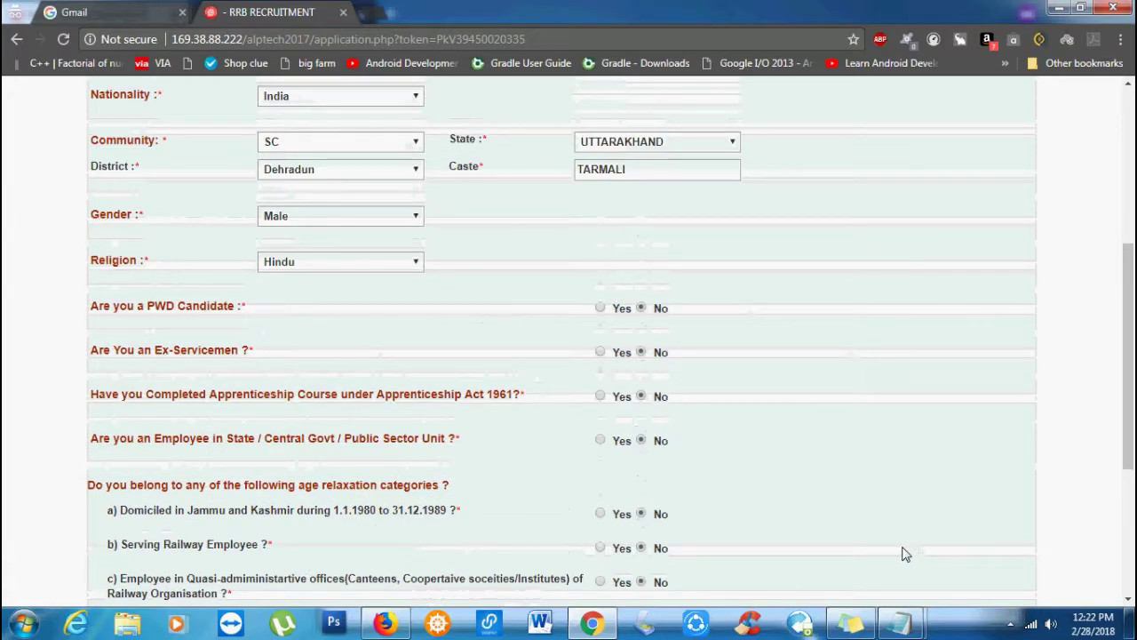
scroll(902, 554, "down", 3)
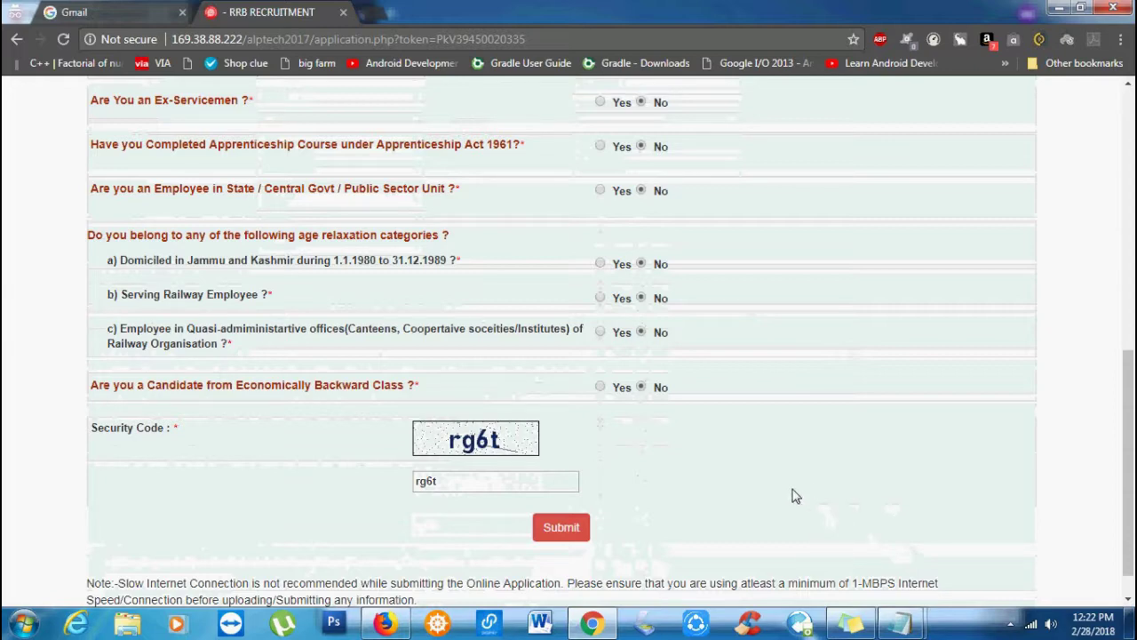
left_click(550, 536)
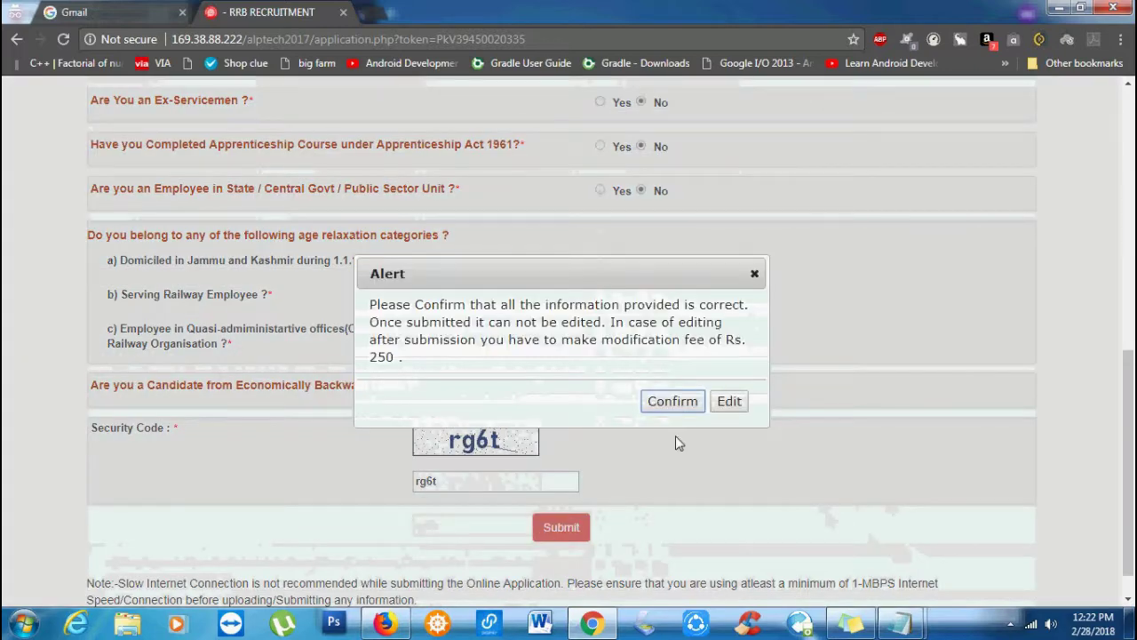
left_click(673, 401)
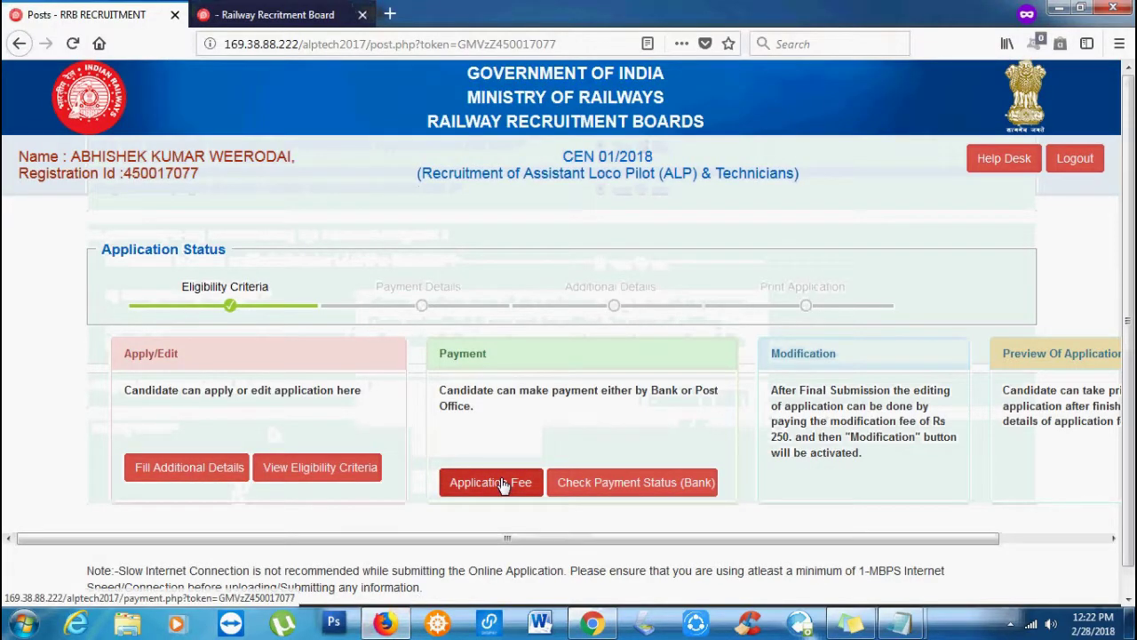
Step: Go to Application Fee, choose Bank as payment mode, and proceed to SBI payment
left_click(502, 484)
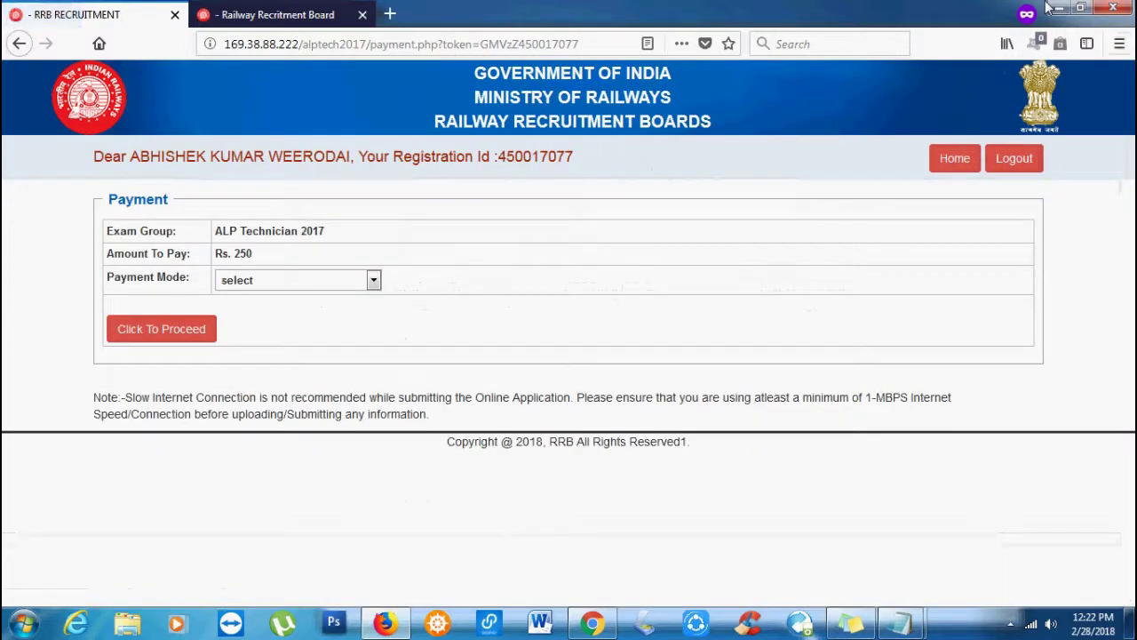
left_click(303, 282)
left_click(242, 321)
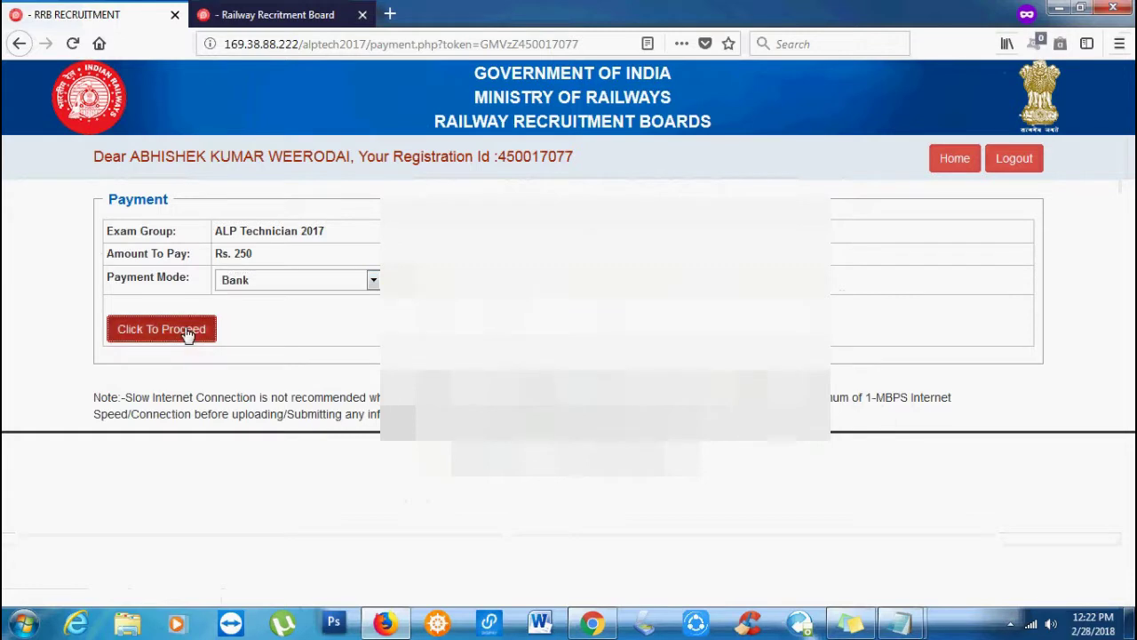
left_click(186, 329)
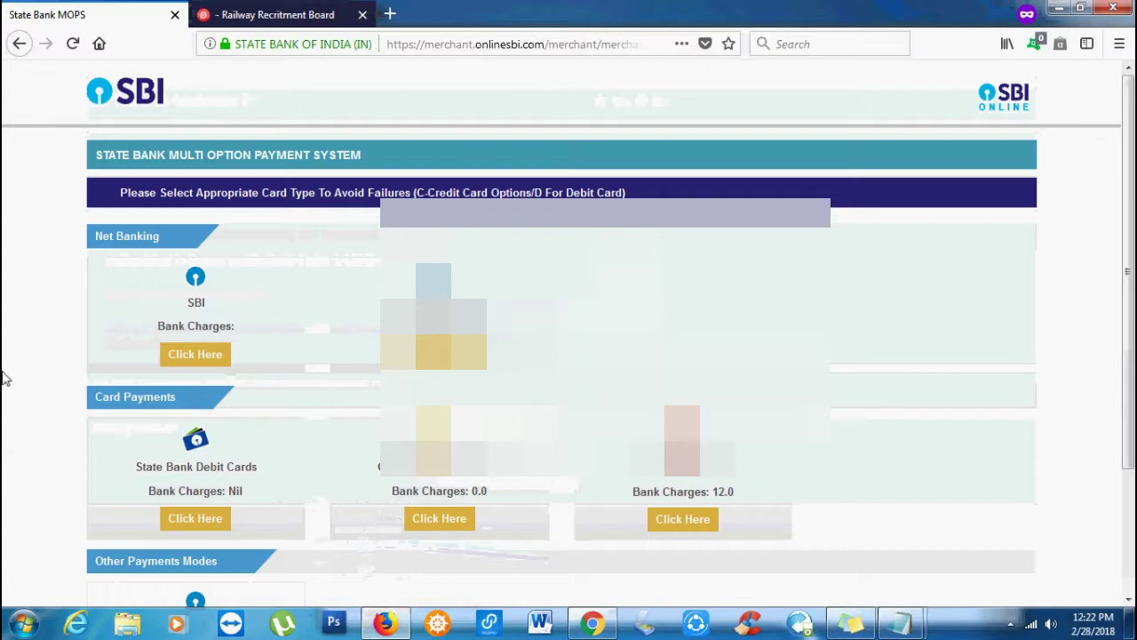
Step: Choose Debit Card, enter the card number, and pick the card's expiry month
scroll(5, 477, "down", 2)
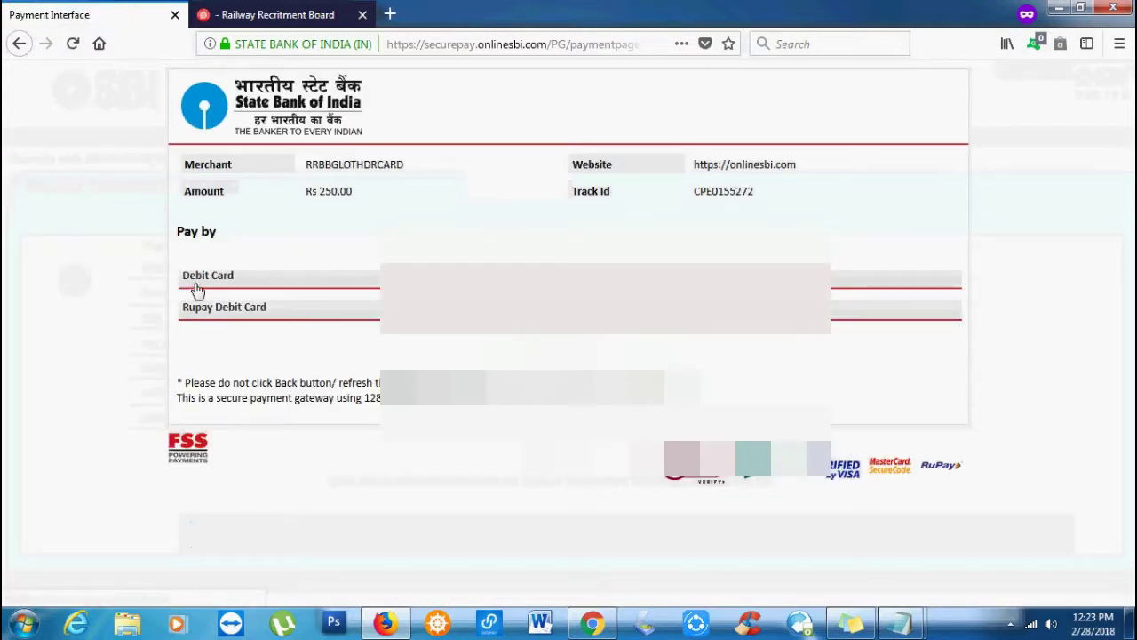
left_click(193, 279)
left_click(374, 312)
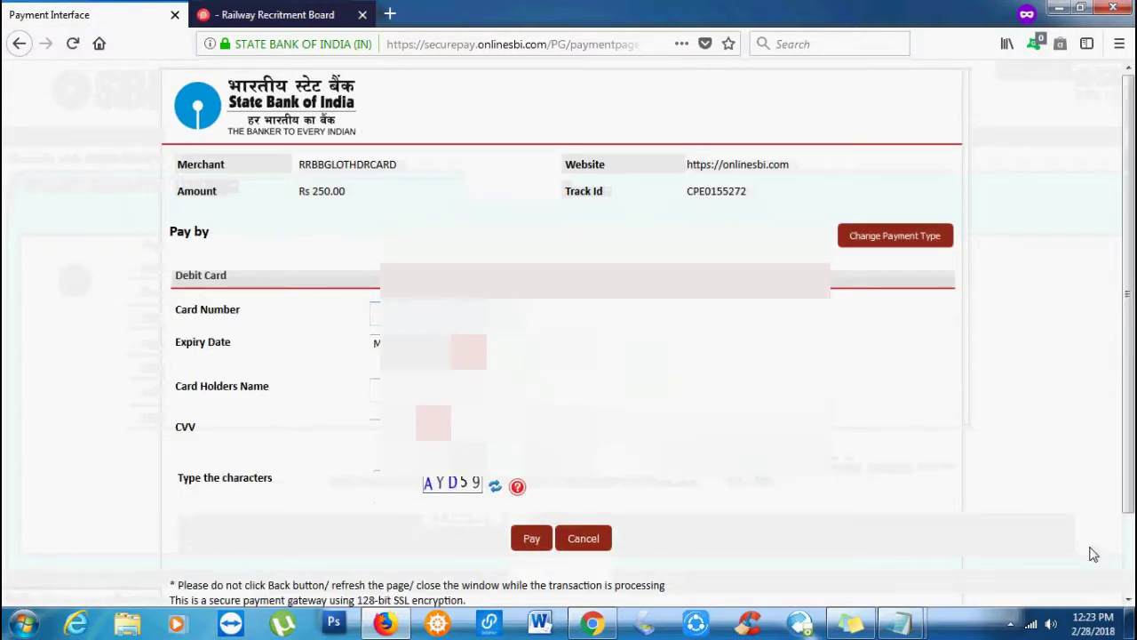
type("45")
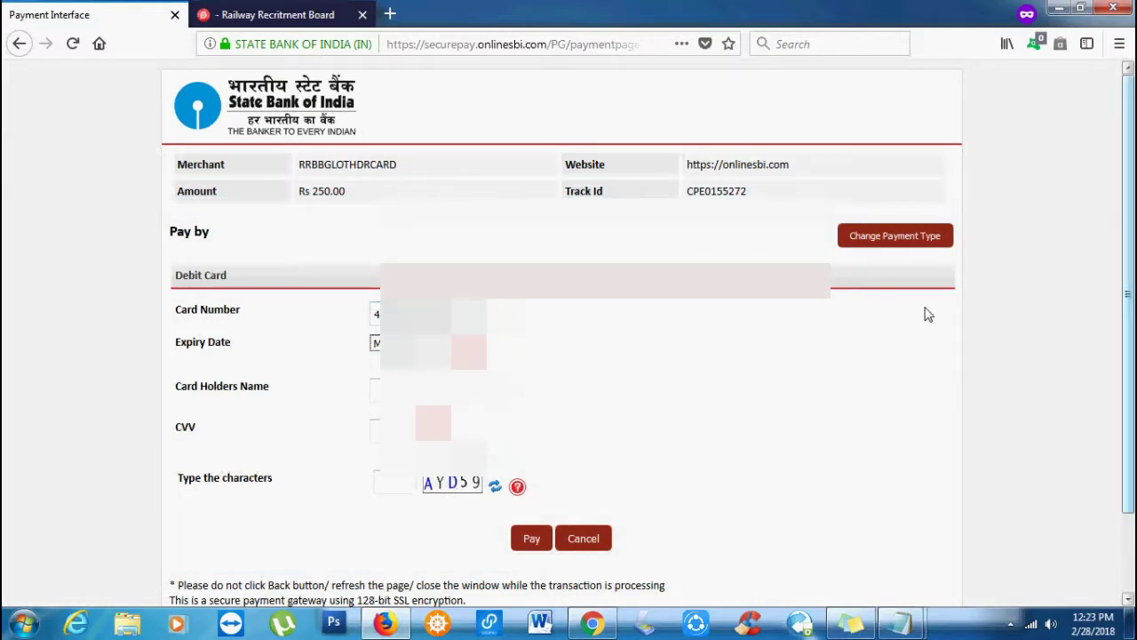
left_click(375, 345)
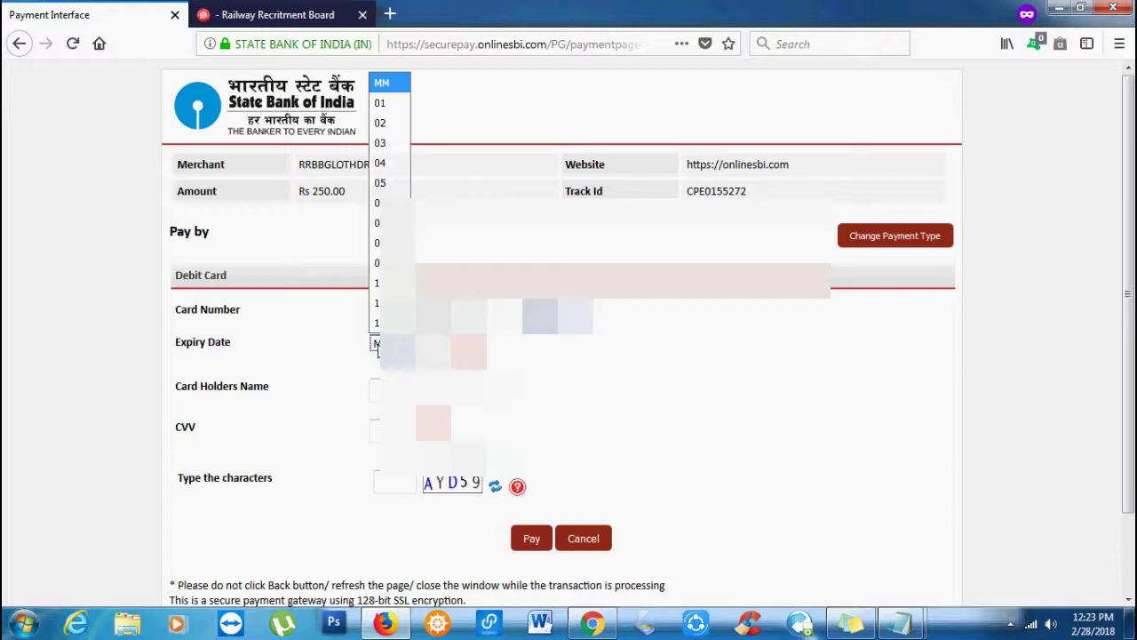
key("Down")
key("Down")
key("Return")
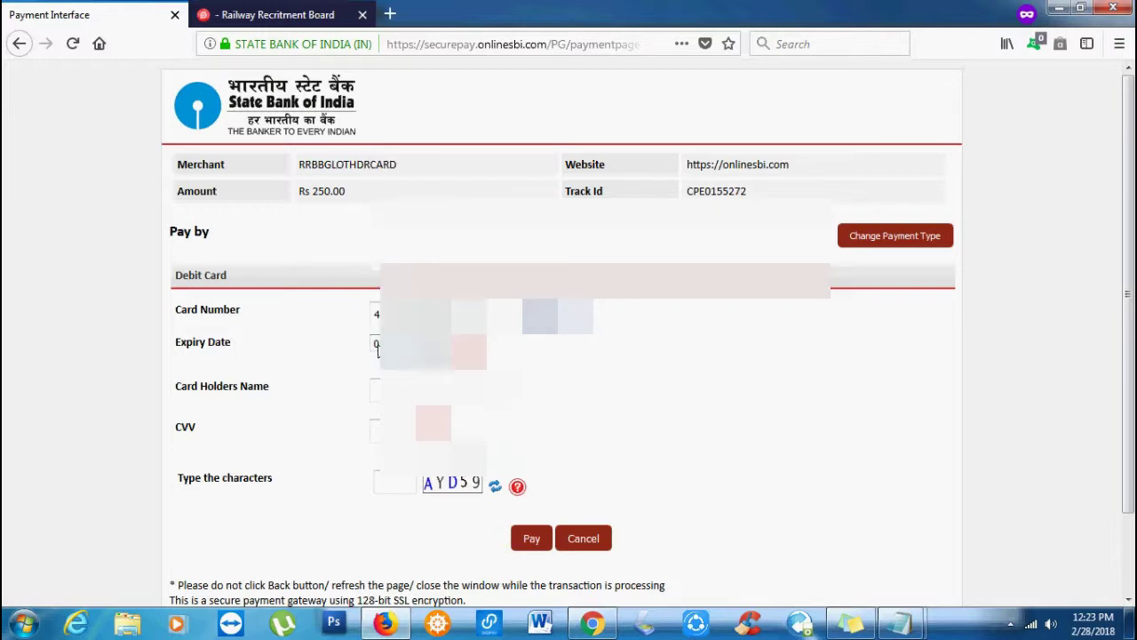
Step: Fill in the card holder name, CVV and captcha, then submit the payment
key("Tab")
type("a")
key("Tab")
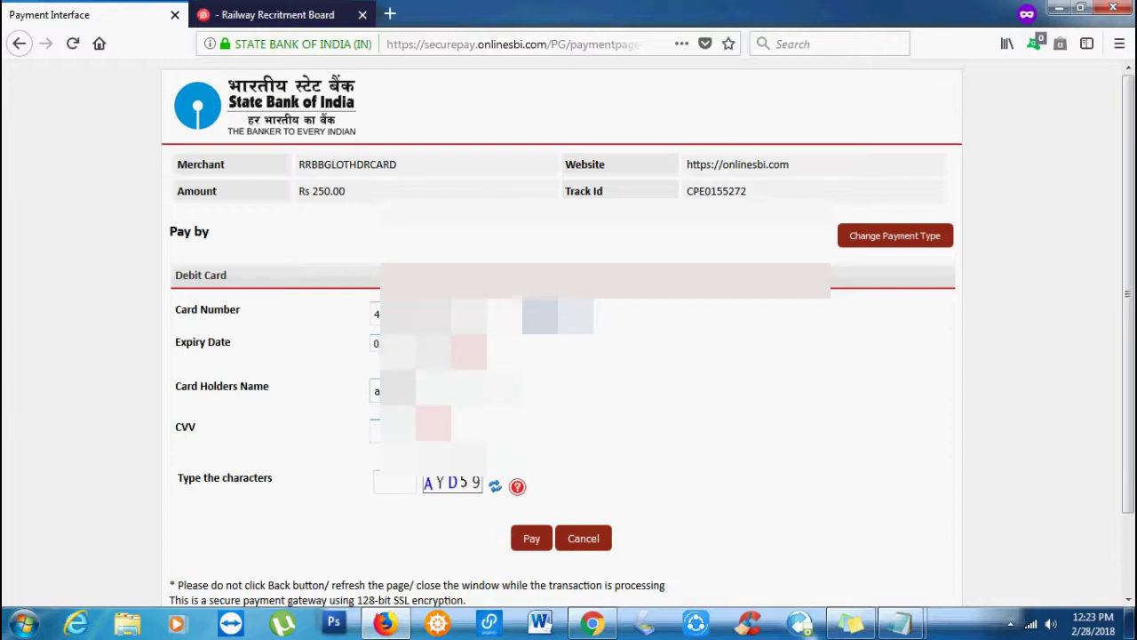
type("1")
type("AYD59")
left_click(531, 537)
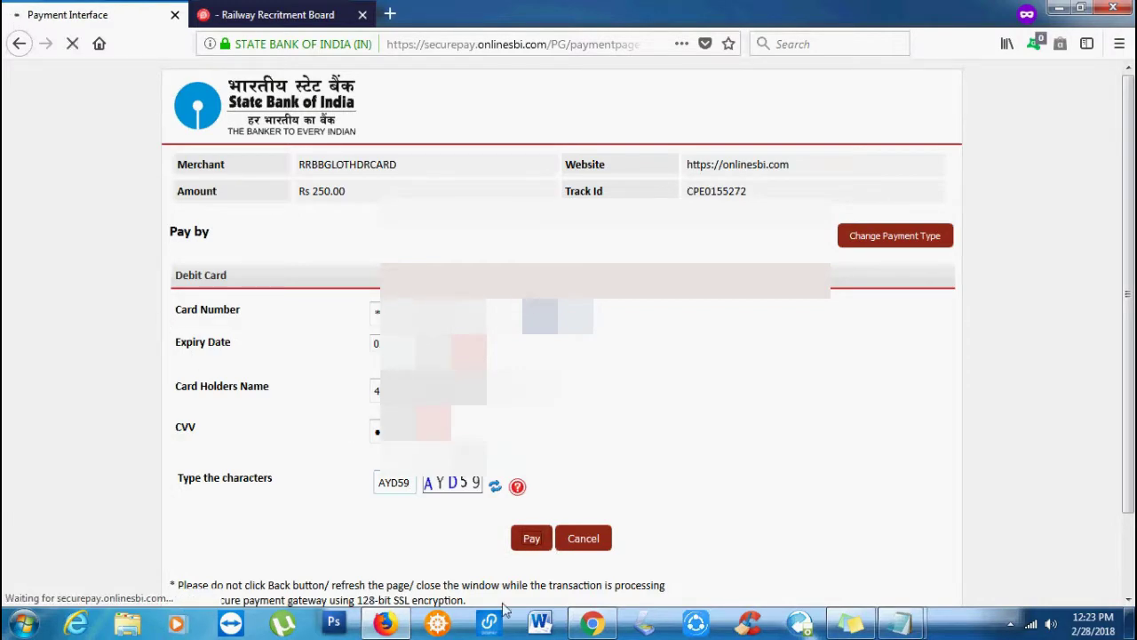
left_click(592, 625)
left_click(610, 632)
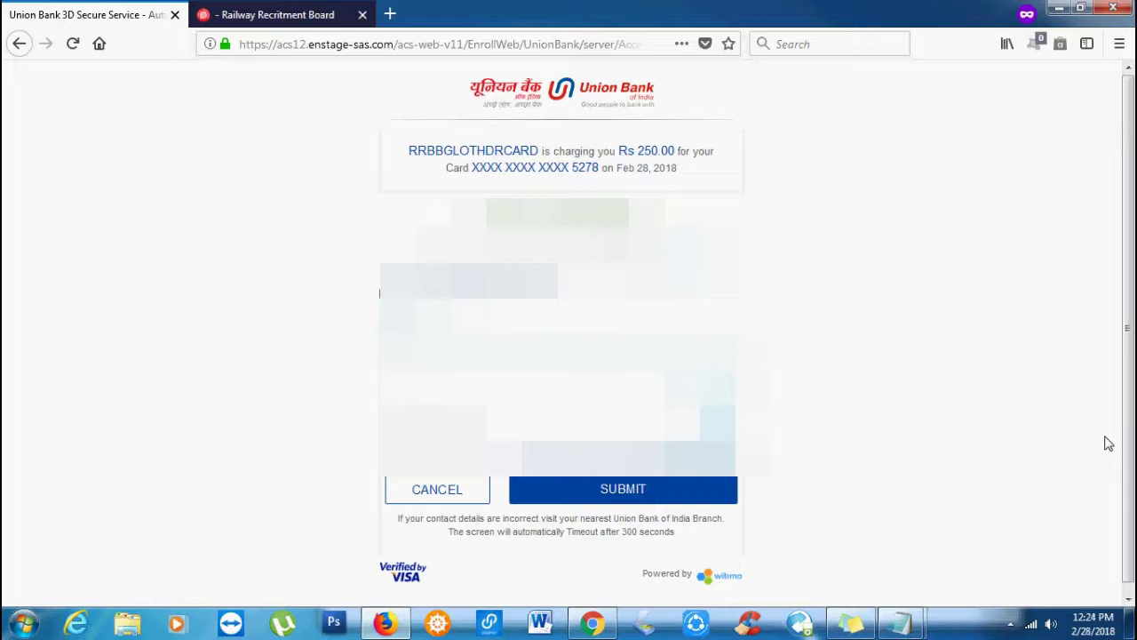
Step: Authorise the Rs 250.00 charge on Union Bank 3D Secure with the one-time password
left_click(1060, 8)
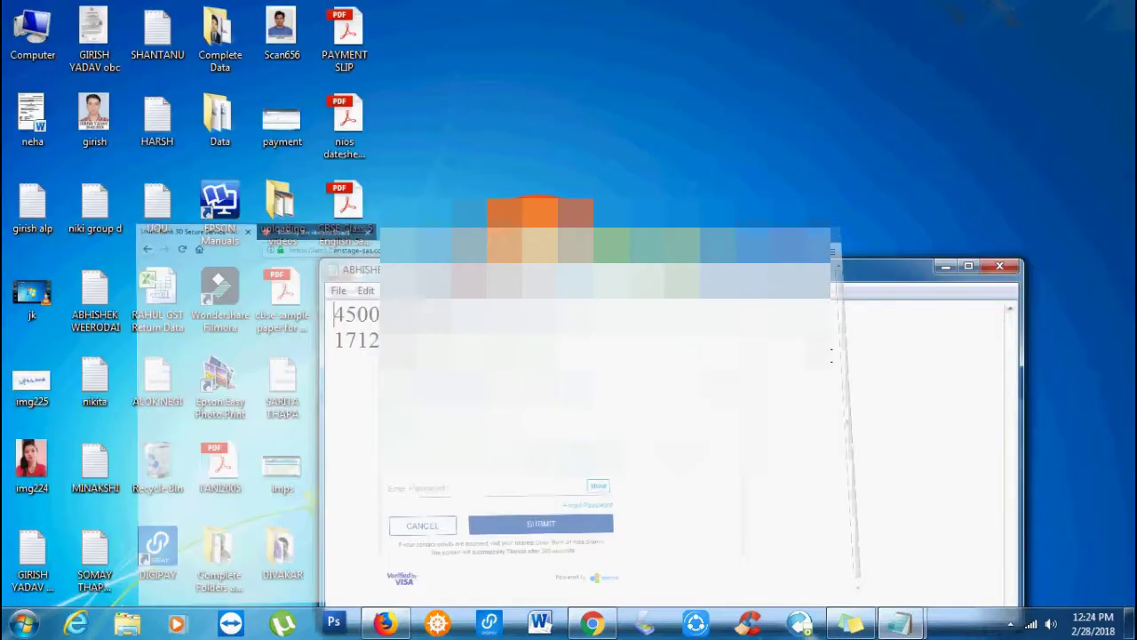
left_click(391, 622)
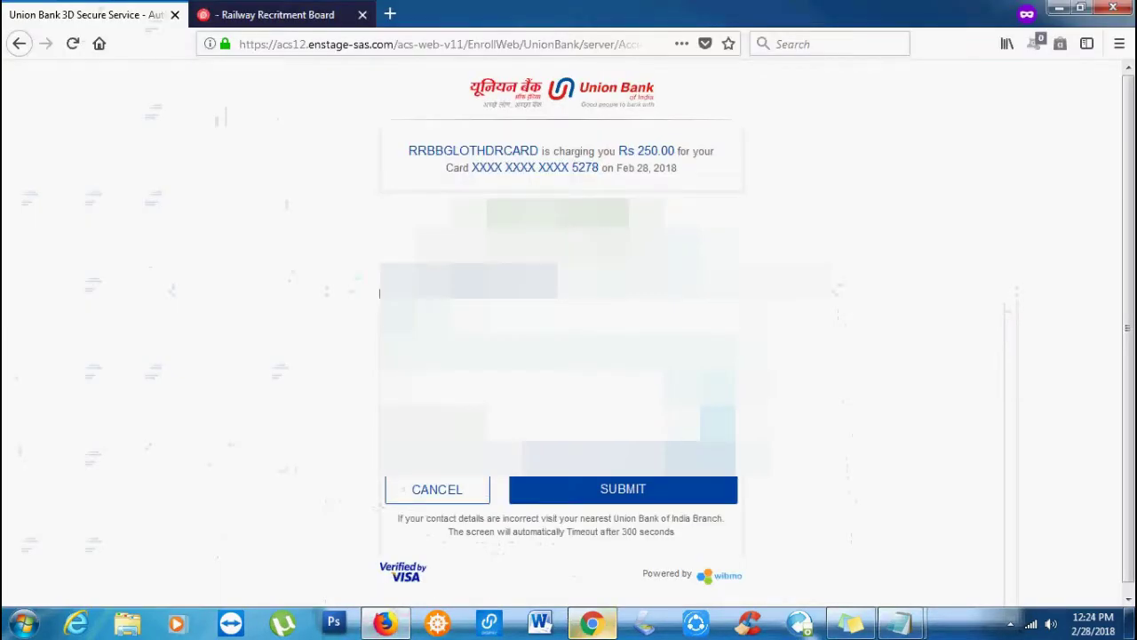
left_click(593, 624)
left_click(594, 623)
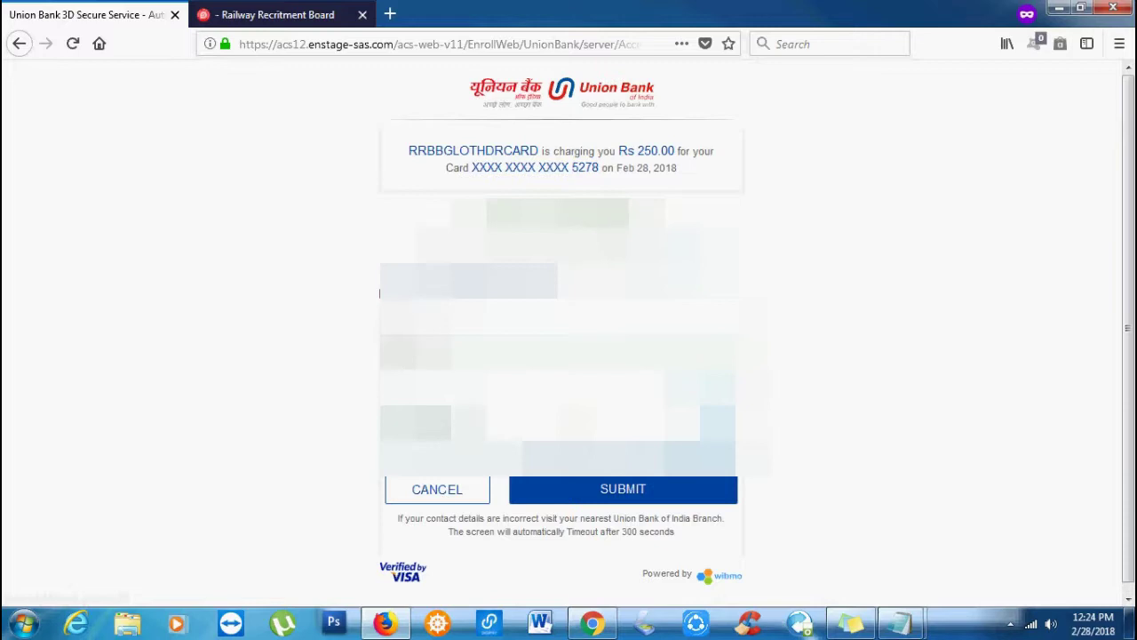
left_click(564, 488)
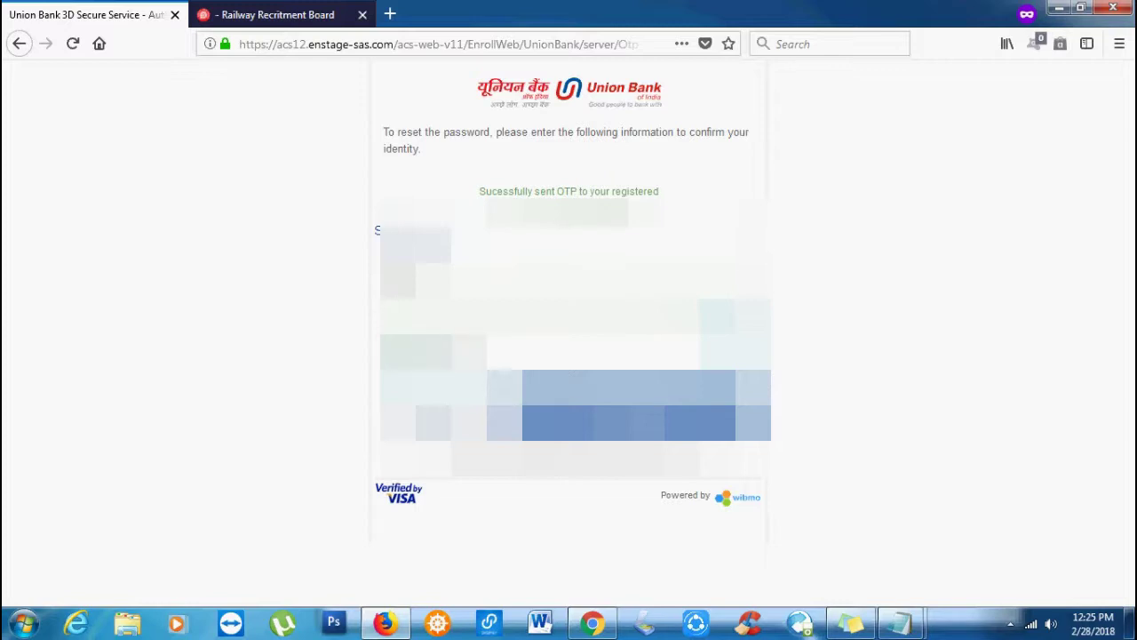
key("Return")
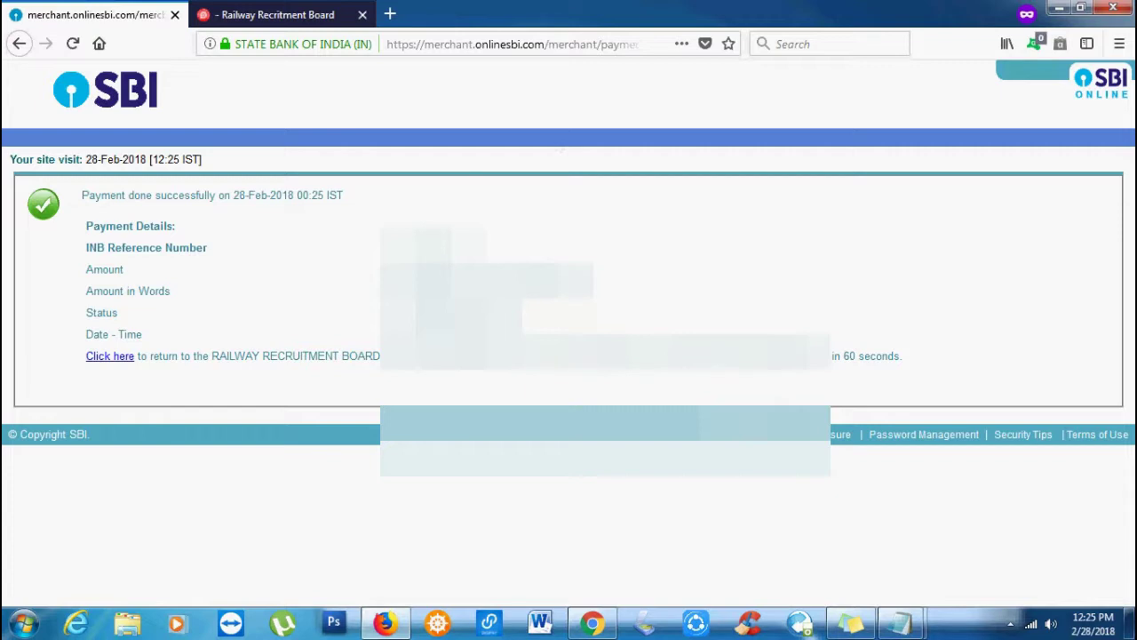
Step: Follow the 'Click here' link back to the Railway Recruitment Board site
left_click(105, 356)
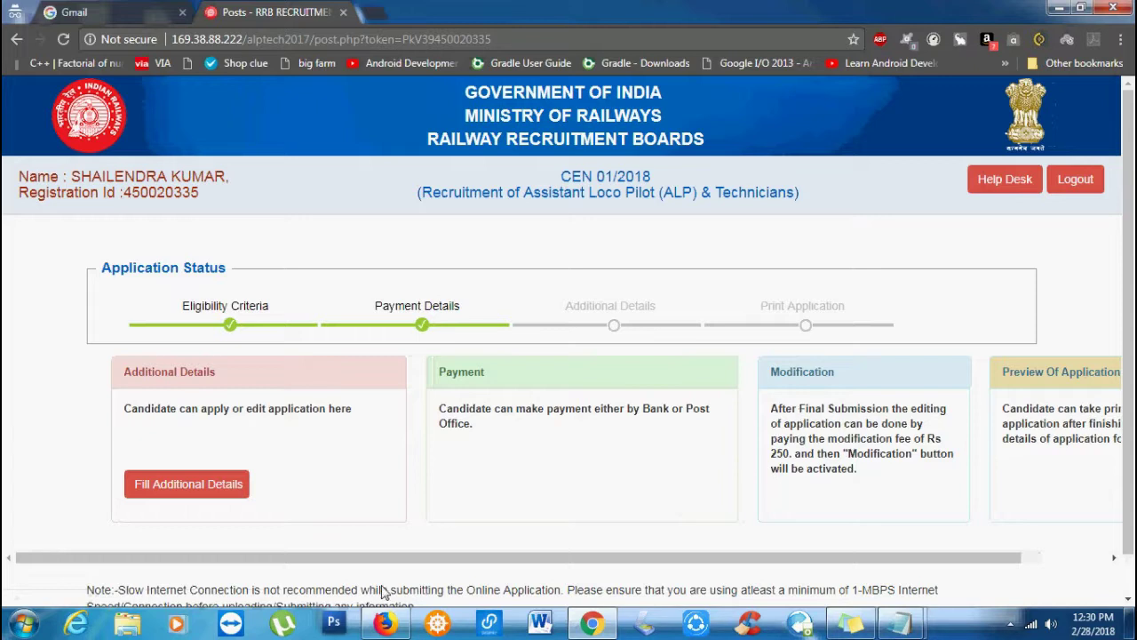
Step: Open the Fill Additional Details form from the application status page
left_click(176, 496)
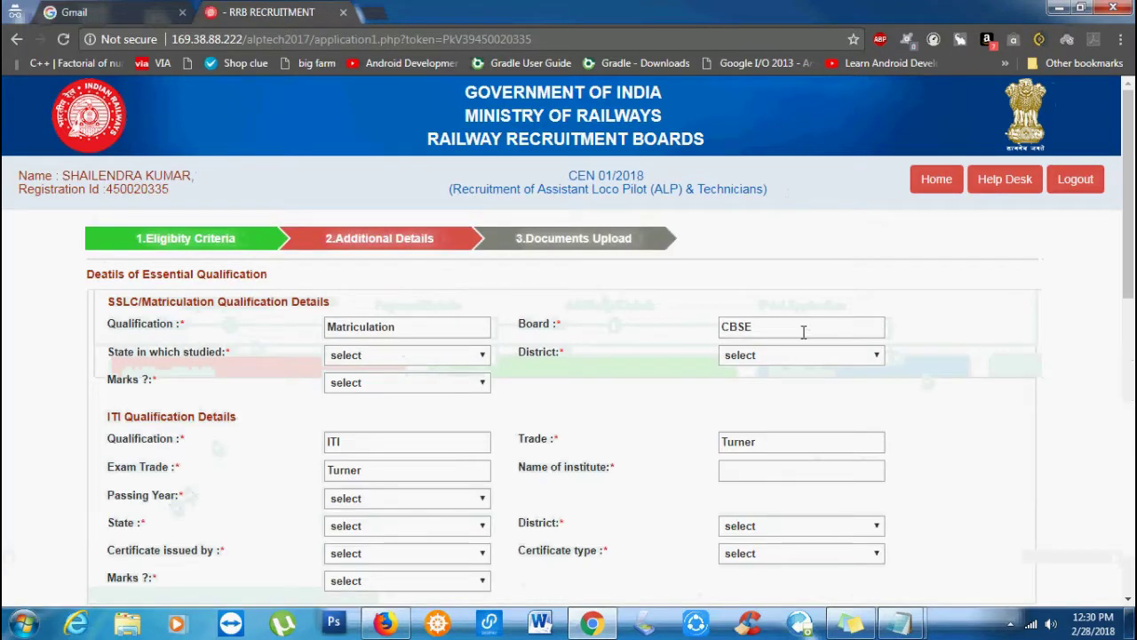
Step: Set matriculation state UTTARAKHAND, district Dehradun, and marks as Percentage with 38
left_click(382, 357)
scroll(406, 253, "down", 5)
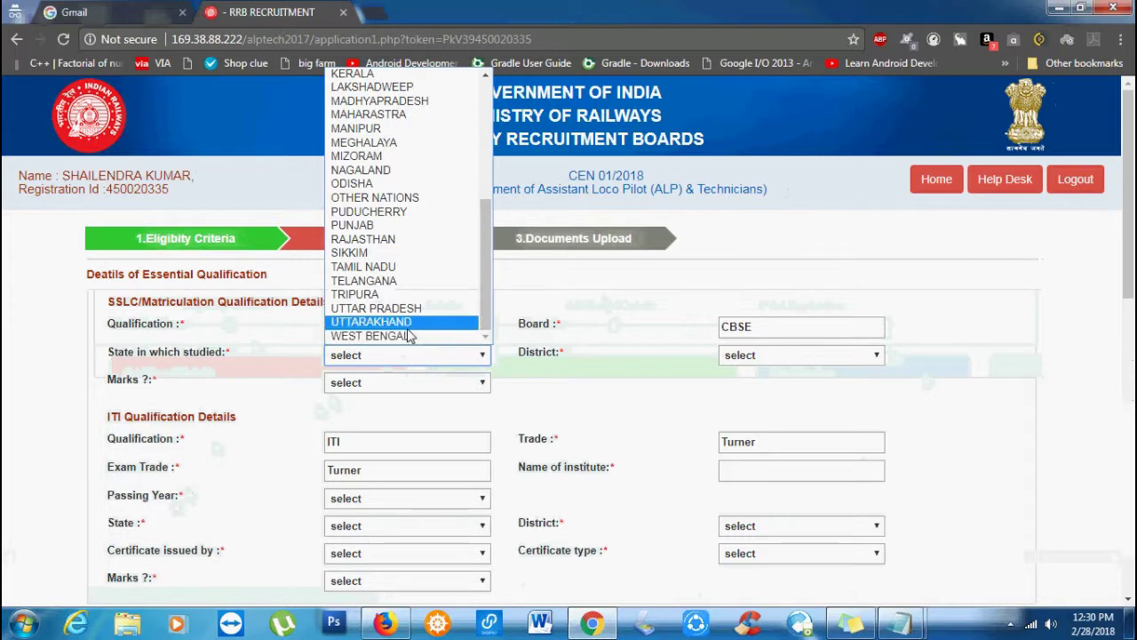
left_click(395, 322)
left_click(751, 358)
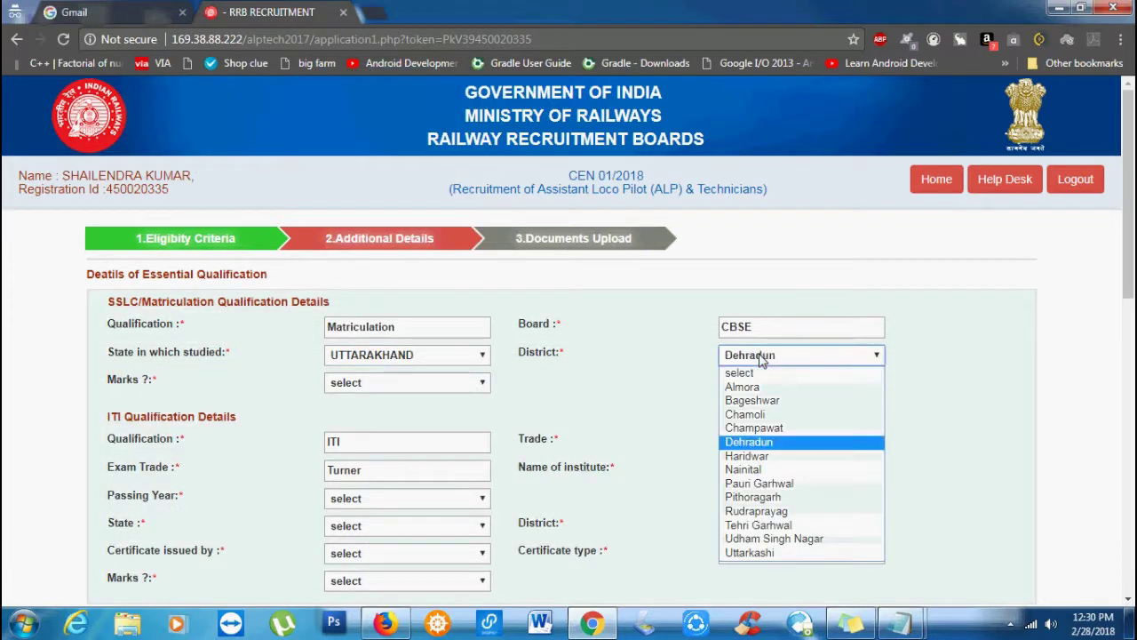
left_click(760, 442)
left_click(404, 387)
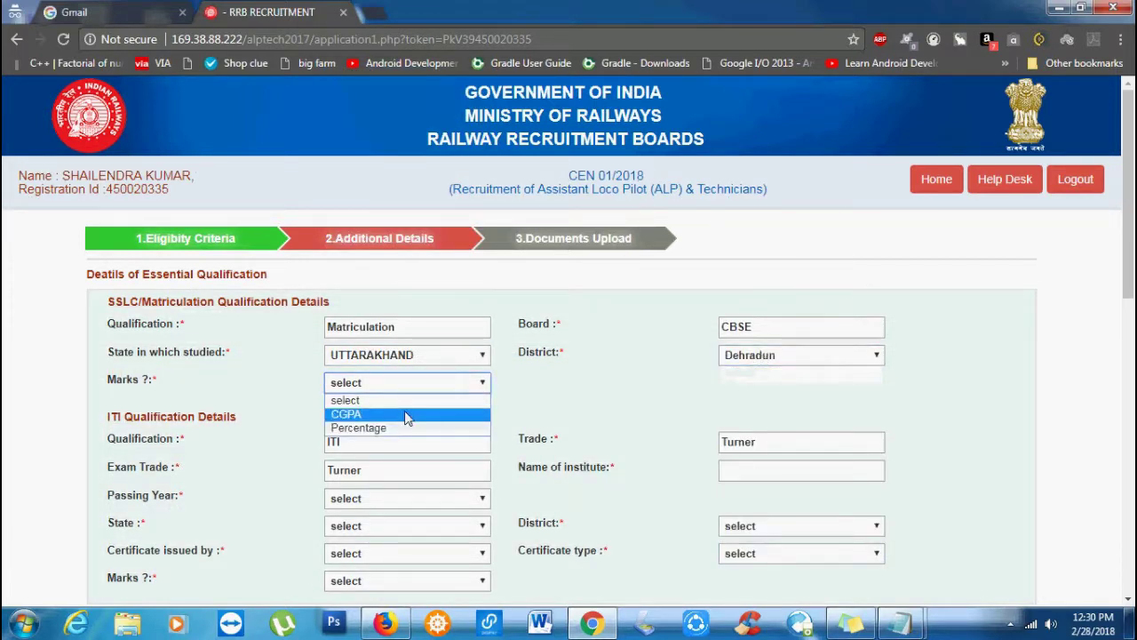
left_click(358, 427)
left_click(778, 383)
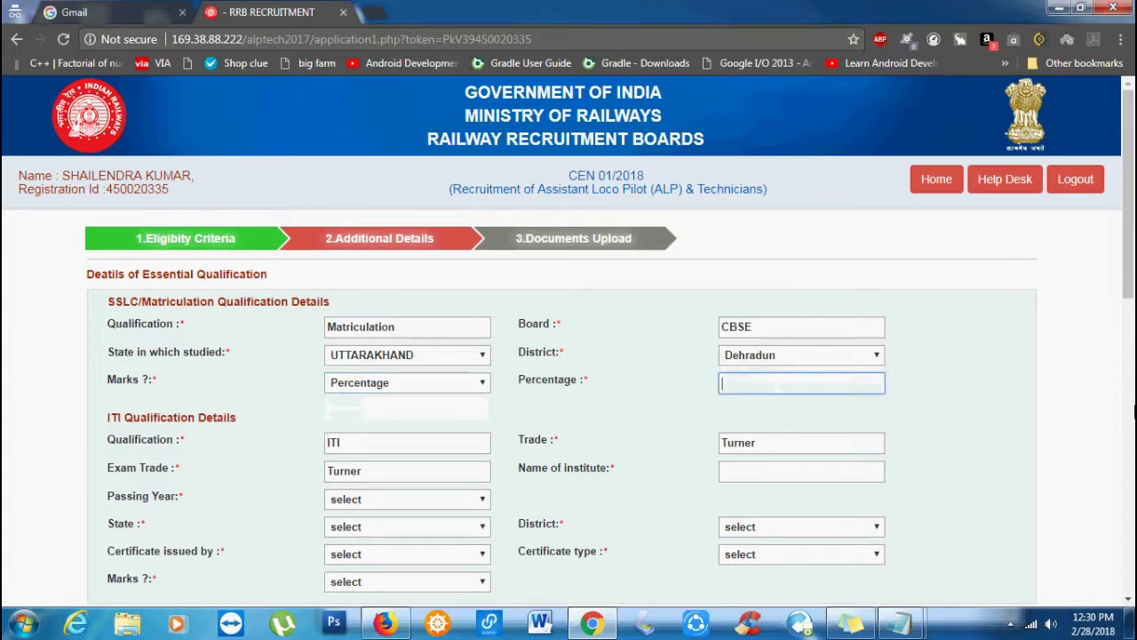
type("38")
Step: Enter ITI institute GOVT ITI BOYS NIRANJANPUR, passing year 2014, state Uttarakhand, district Dehradun
scroll(711, 267, "down", 3)
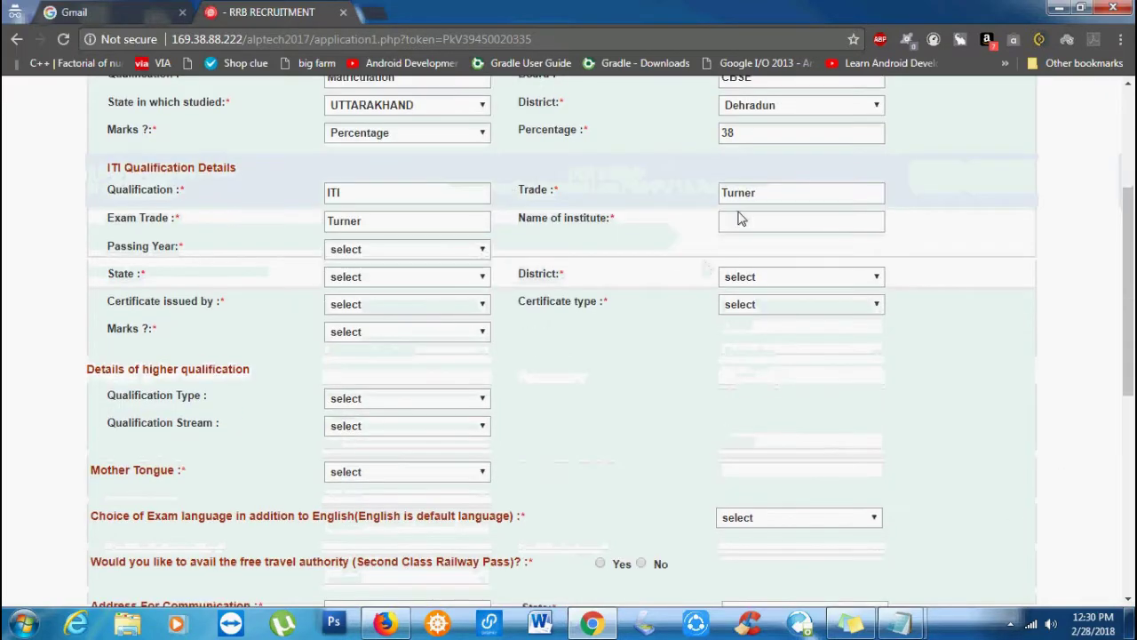
left_click(794, 224)
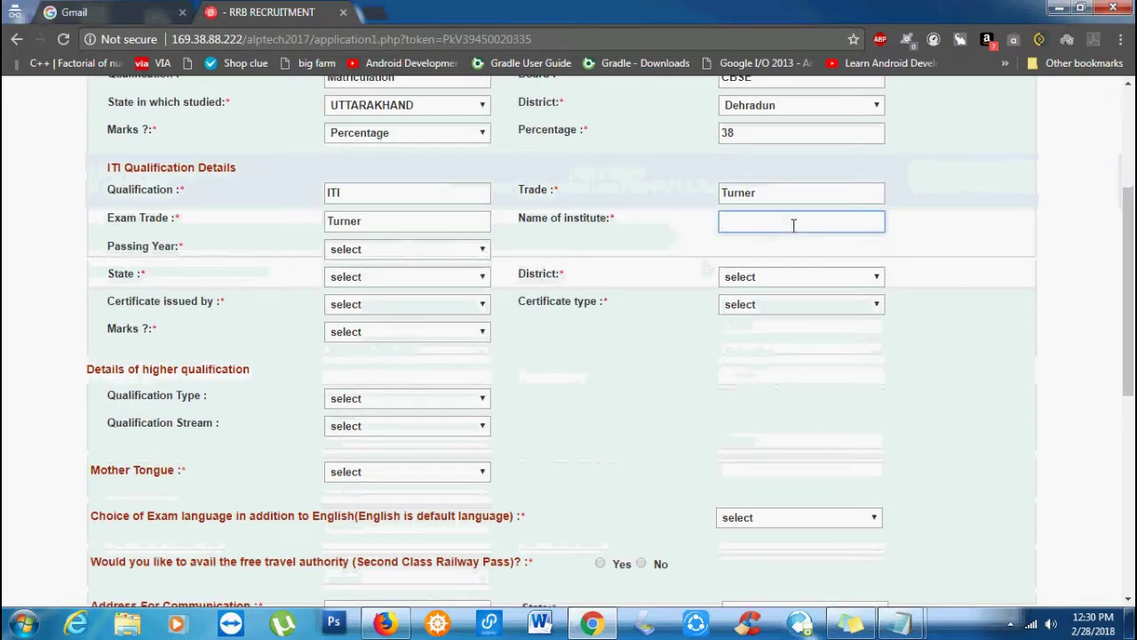
type("GOVT ITI")
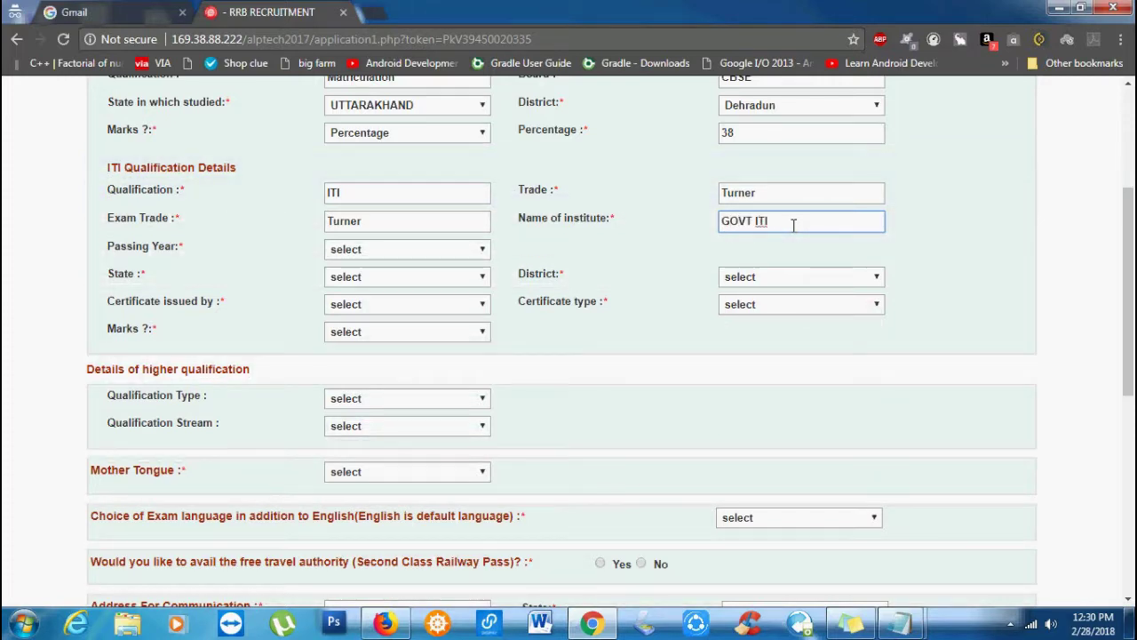
type(" BOYS NIRANJANPUR")
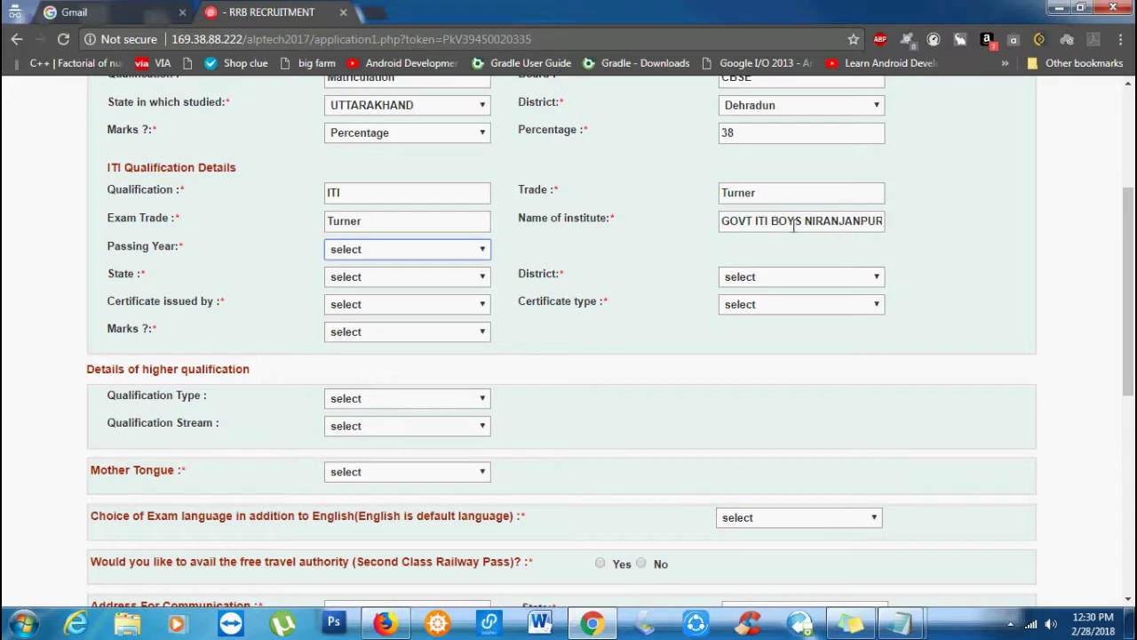
left_click(388, 256)
type("2014")
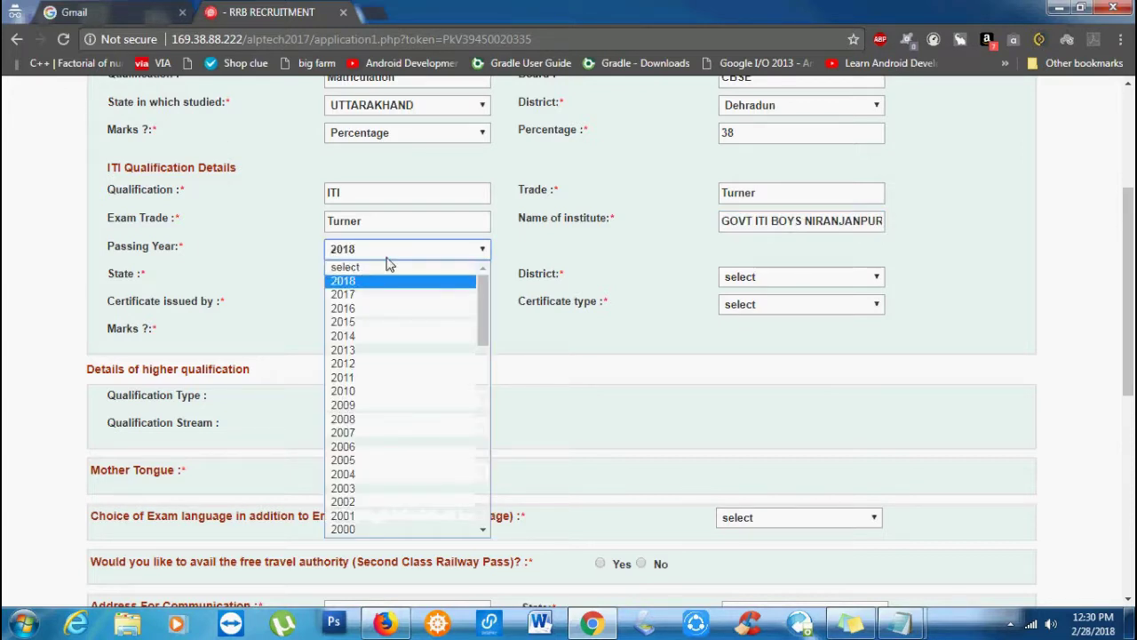
key("Return")
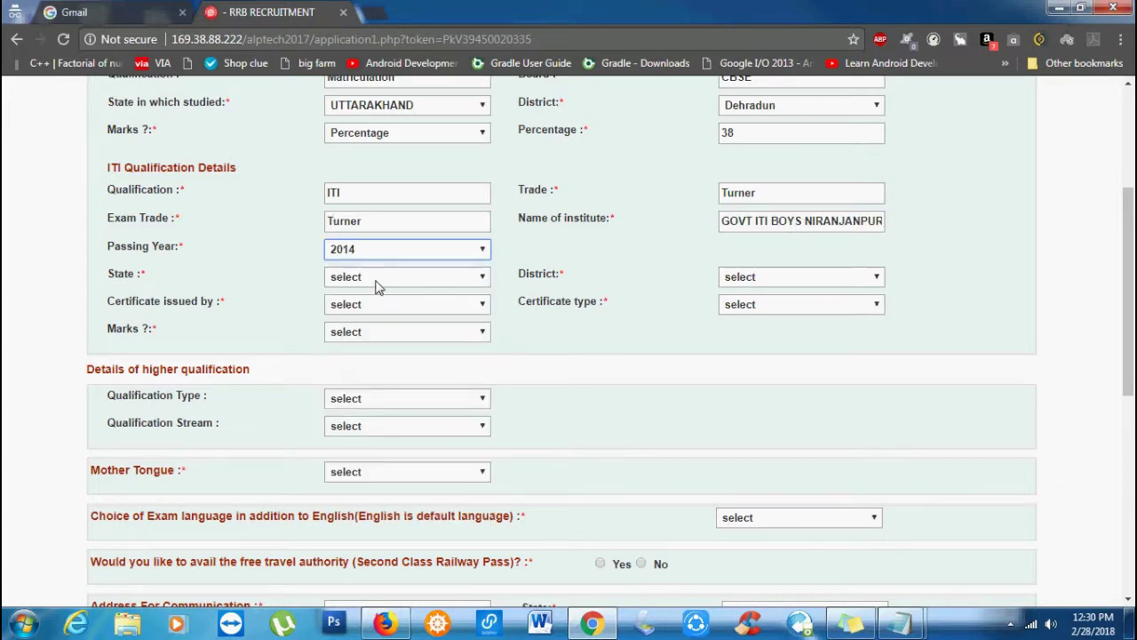
left_click(376, 279)
type("uttarakhand")
key("Return")
left_click(780, 281)
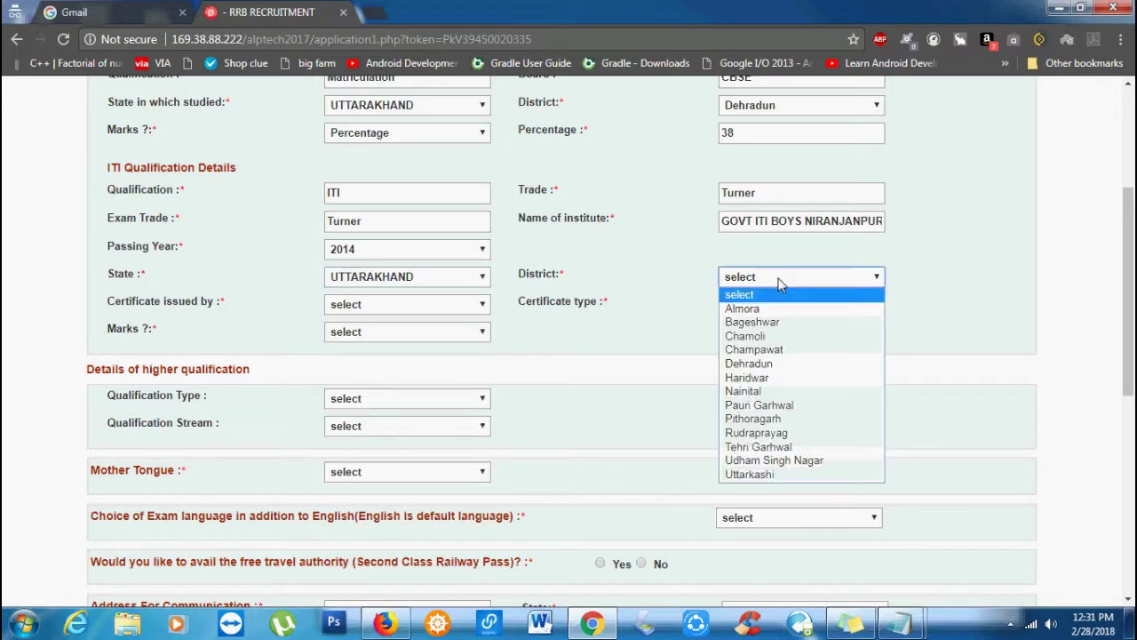
type("dehradun")
key("Return")
Step: Set the ITI certificate as NCVT-issued NTC with Percentage marks of 75
left_click(439, 310)
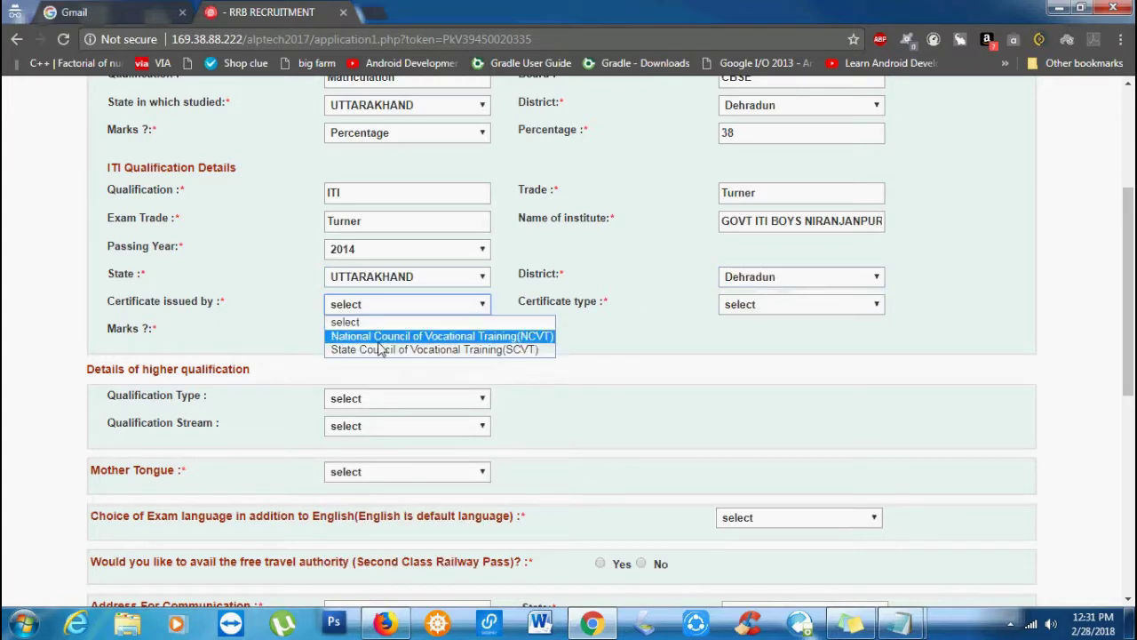
key("Return")
left_click(799, 304)
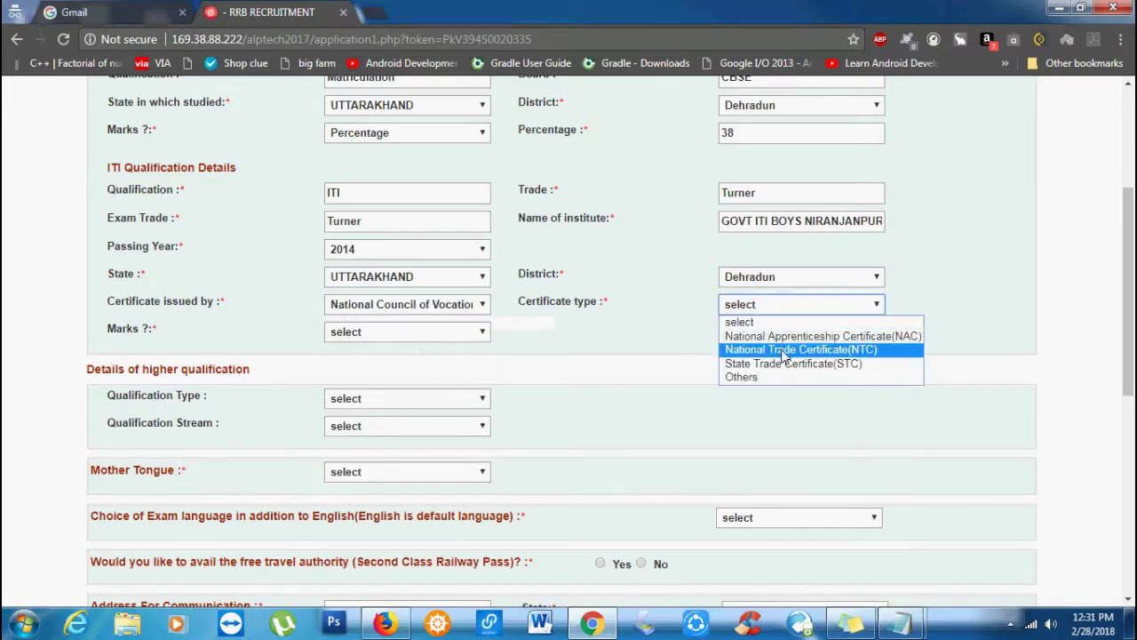
type("national")
left_click(835, 350)
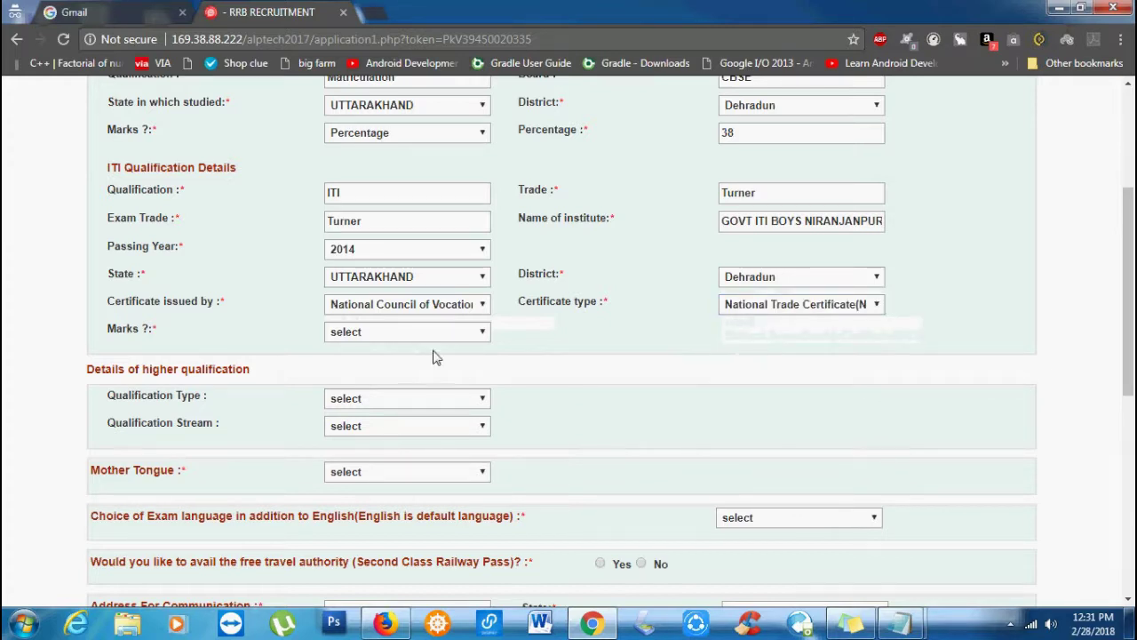
left_click(382, 336)
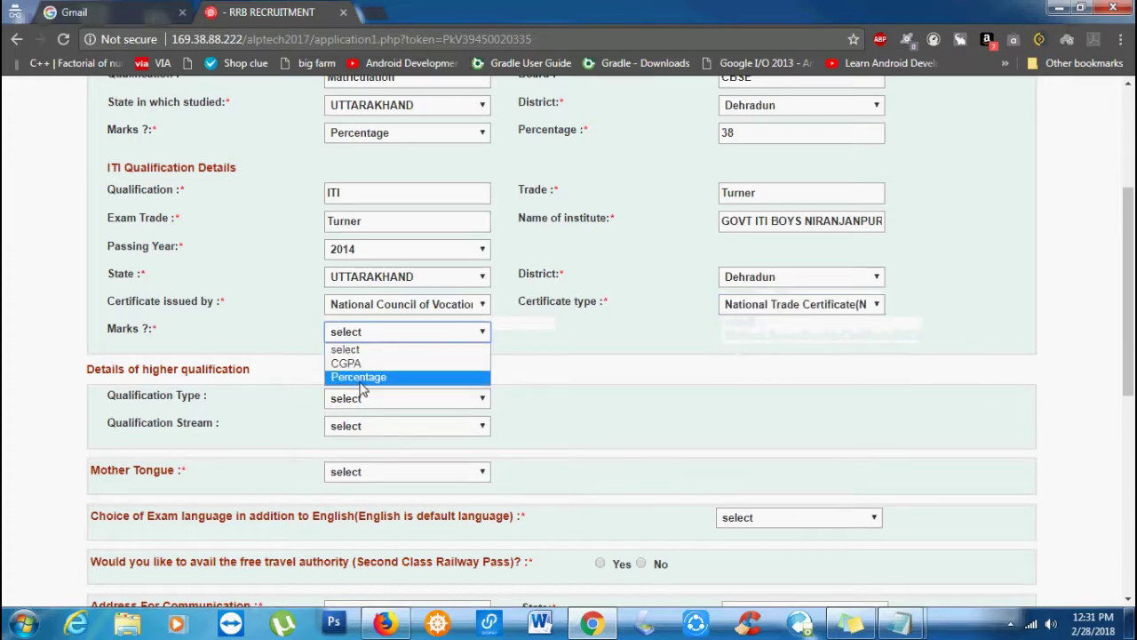
left_click(377, 377)
left_click(782, 306)
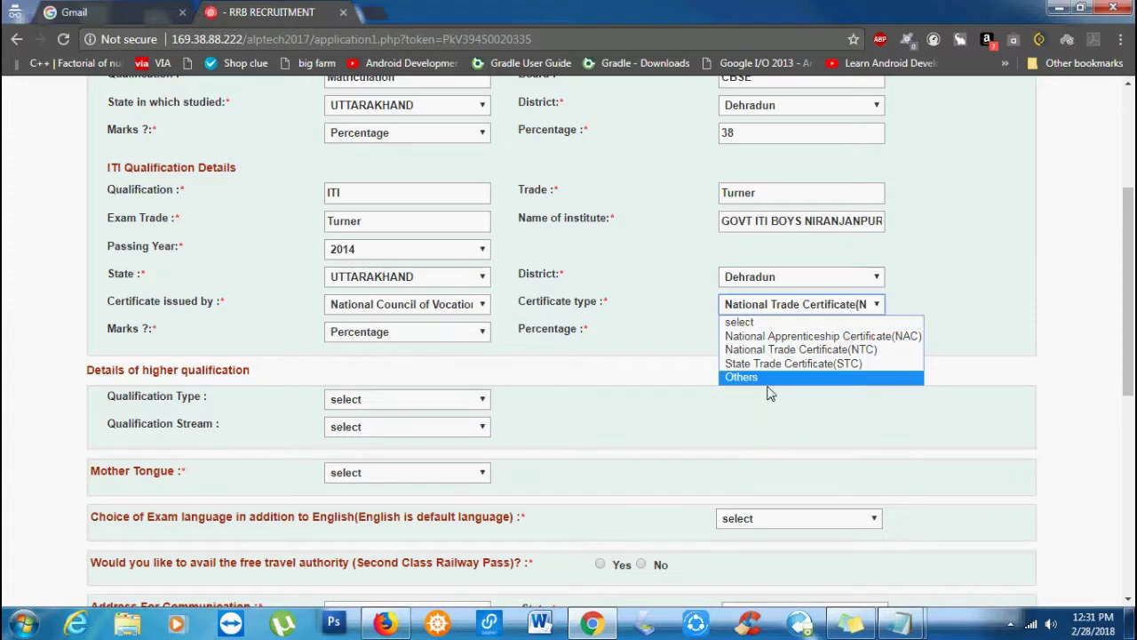
left_click(653, 416)
left_click(780, 337)
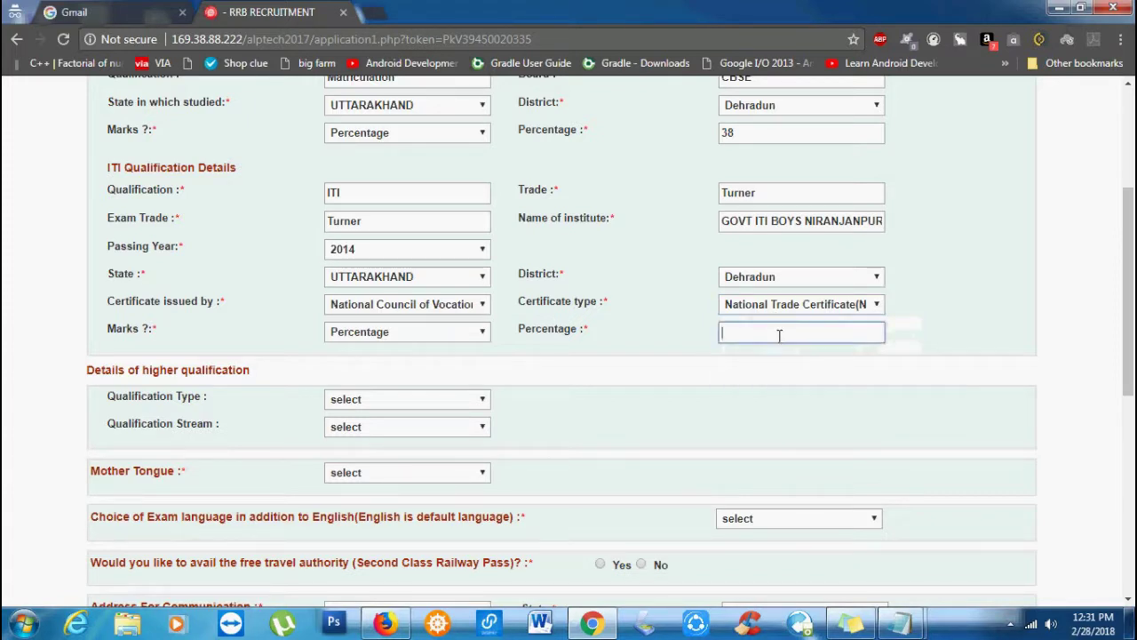
type("75")
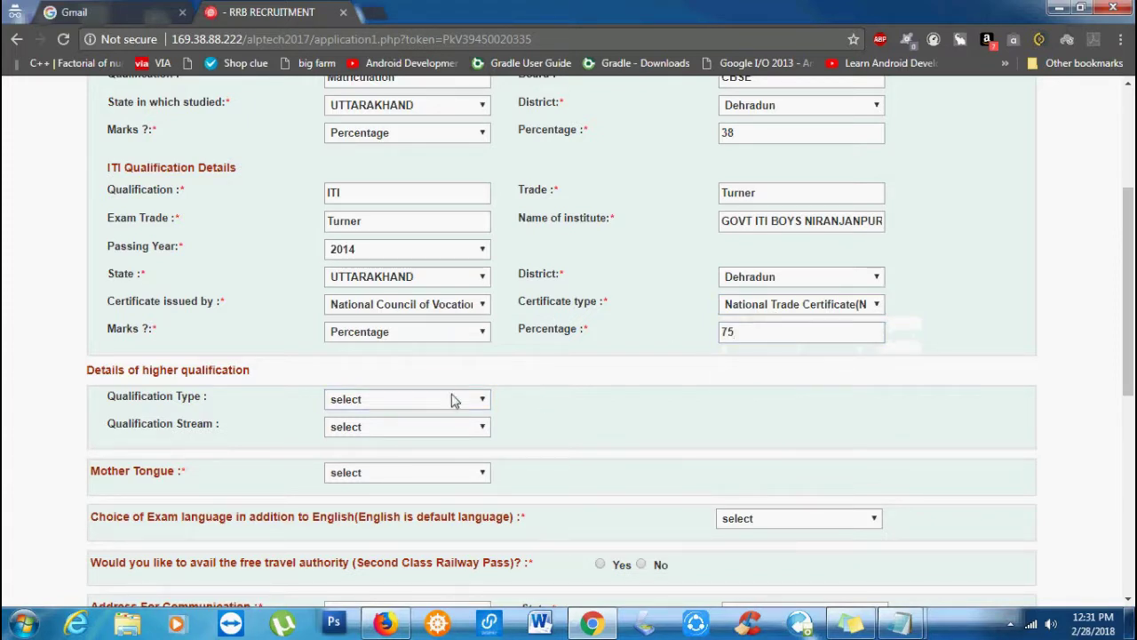
left_click(451, 399)
Step: Select Hindi as the mother tongue
left_click(451, 400)
scroll(462, 394, "down", 2)
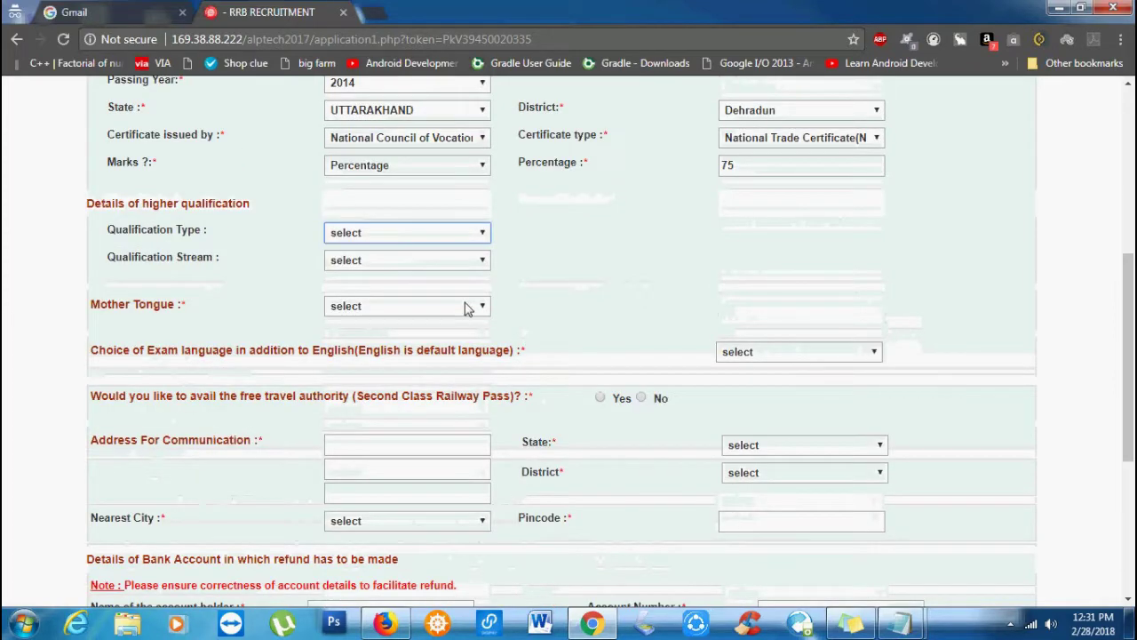
left_click(361, 308)
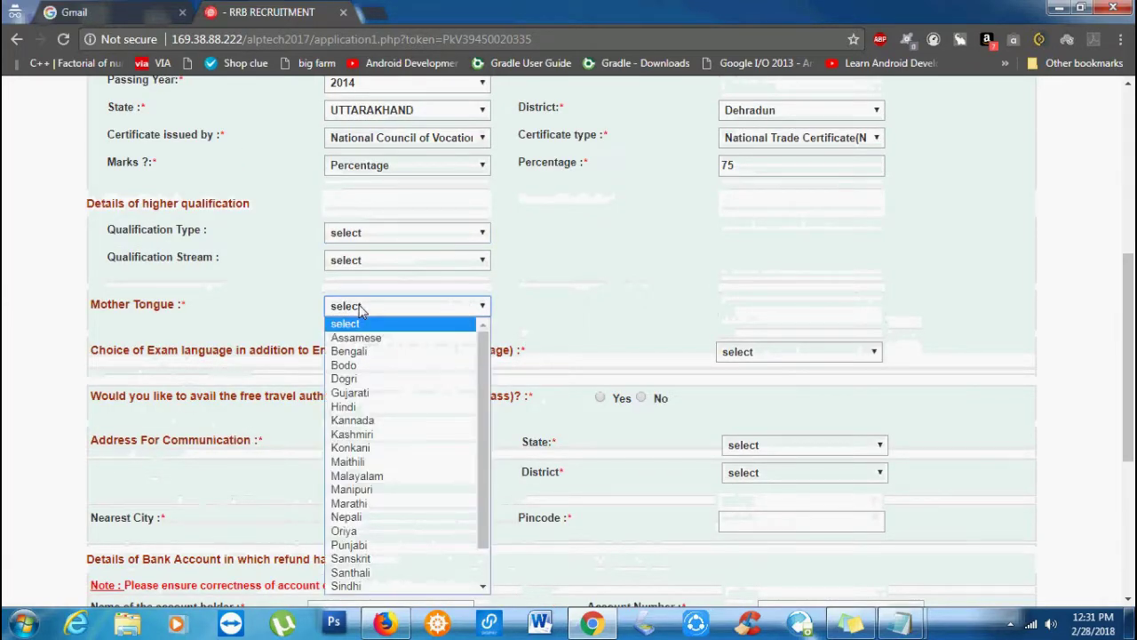
key("h")
key("Return")
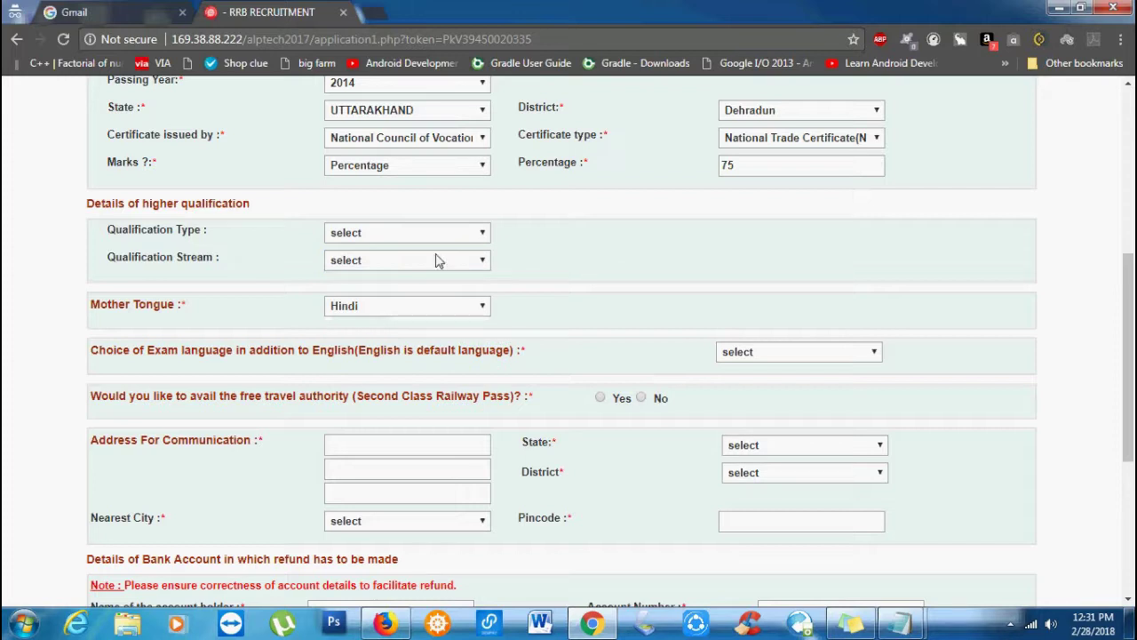
Step: Set higher qualification to Under Graduate in Commerce and add HINDI as exam language
left_click(391, 238)
left_click(388, 262)
left_click(386, 261)
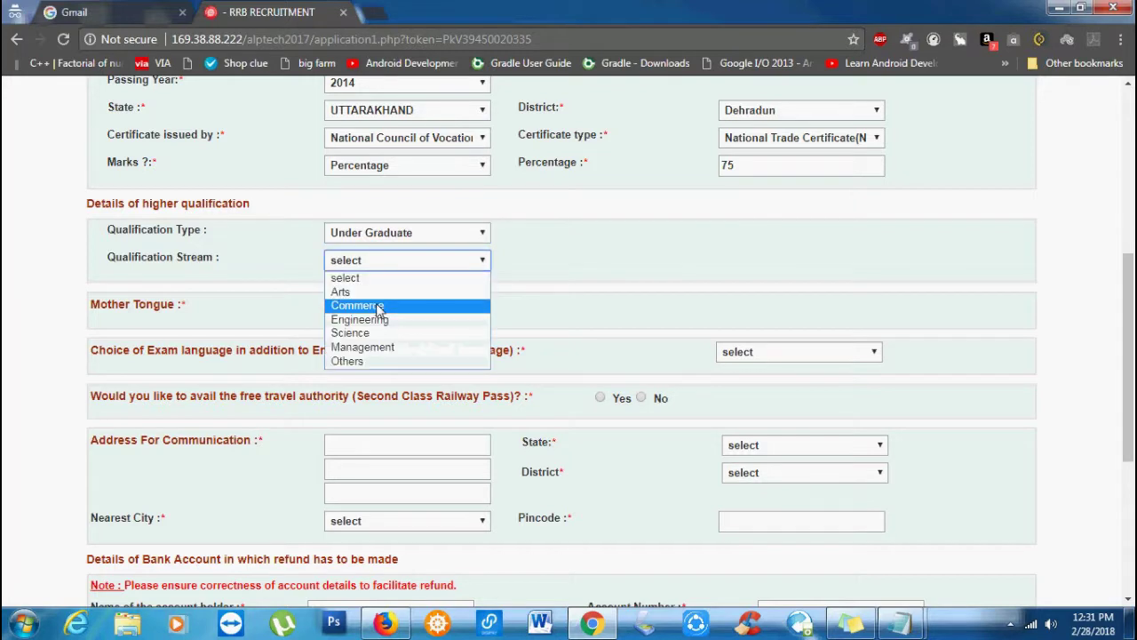
left_click(380, 306)
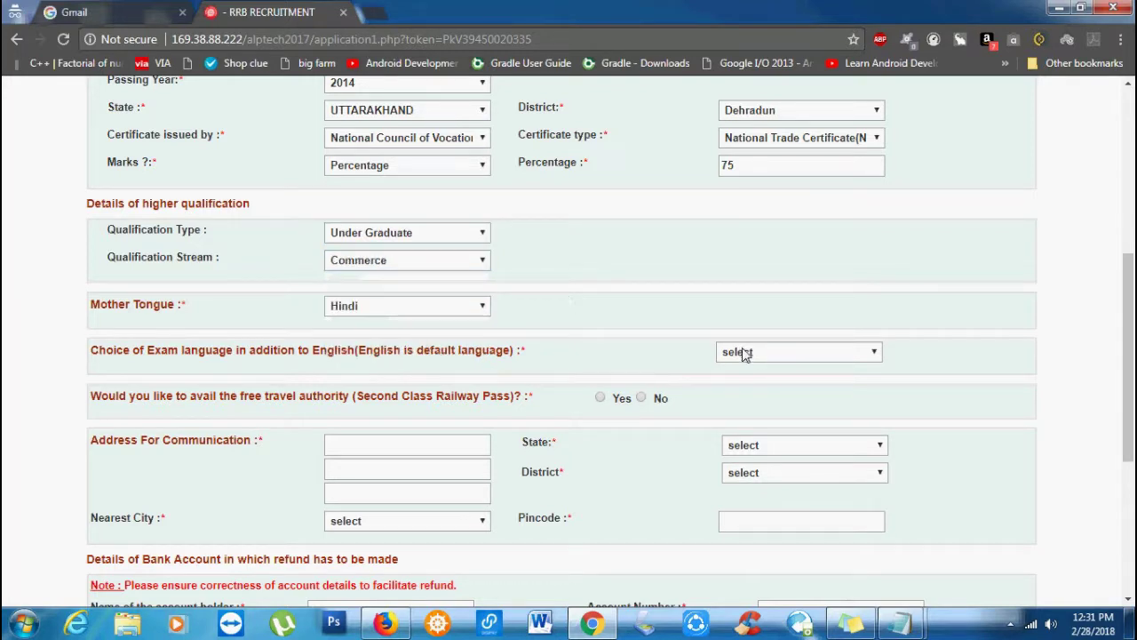
left_click(785, 352)
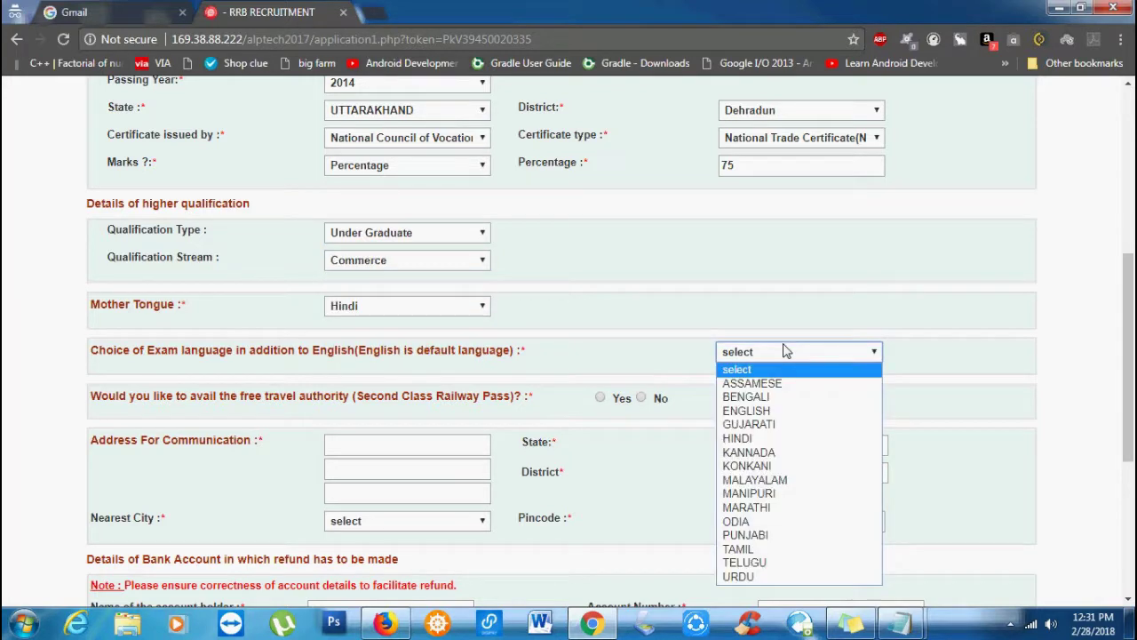
left_click(776, 445)
scroll(733, 293, "down", 1)
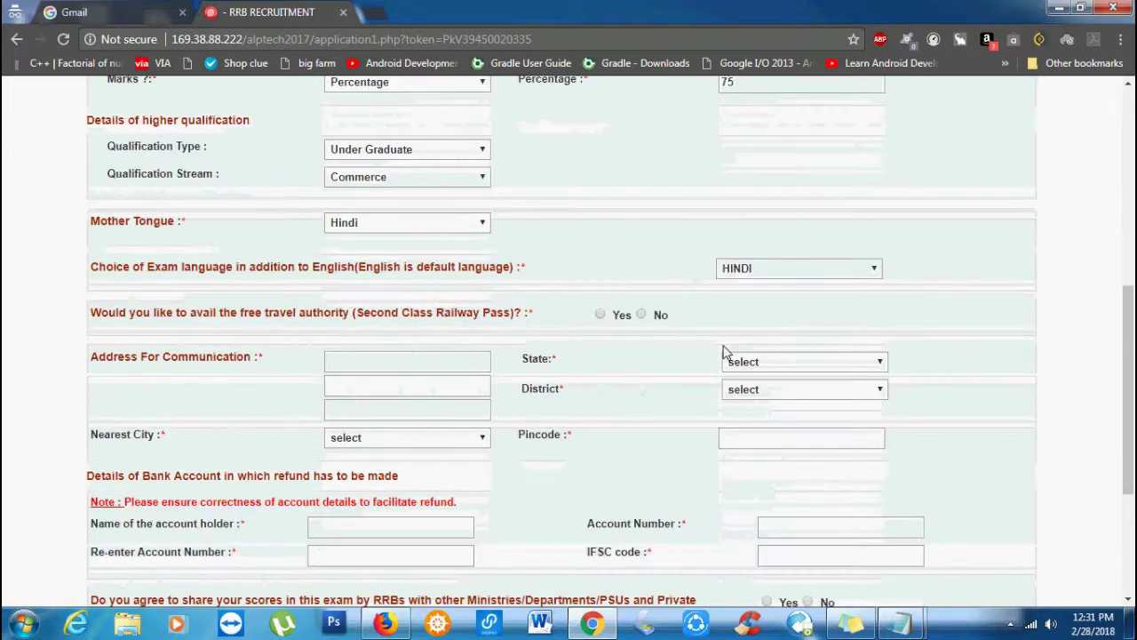
Step: Opt in to the free travel pass with certificate dated 28/08/2015, issued by TEHSILDAR at PAURI GARHWAL
left_click(600, 316)
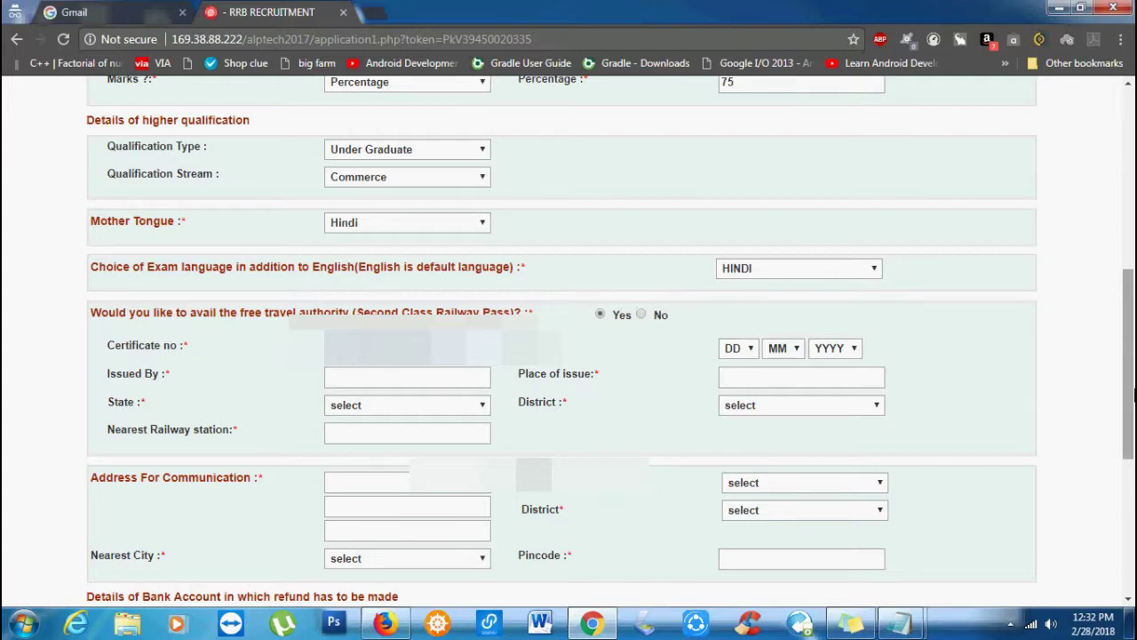
key("Tab")
type("28")
key("Tab")
type("0108")
key("Tab")
type("2015")
key("Tab")
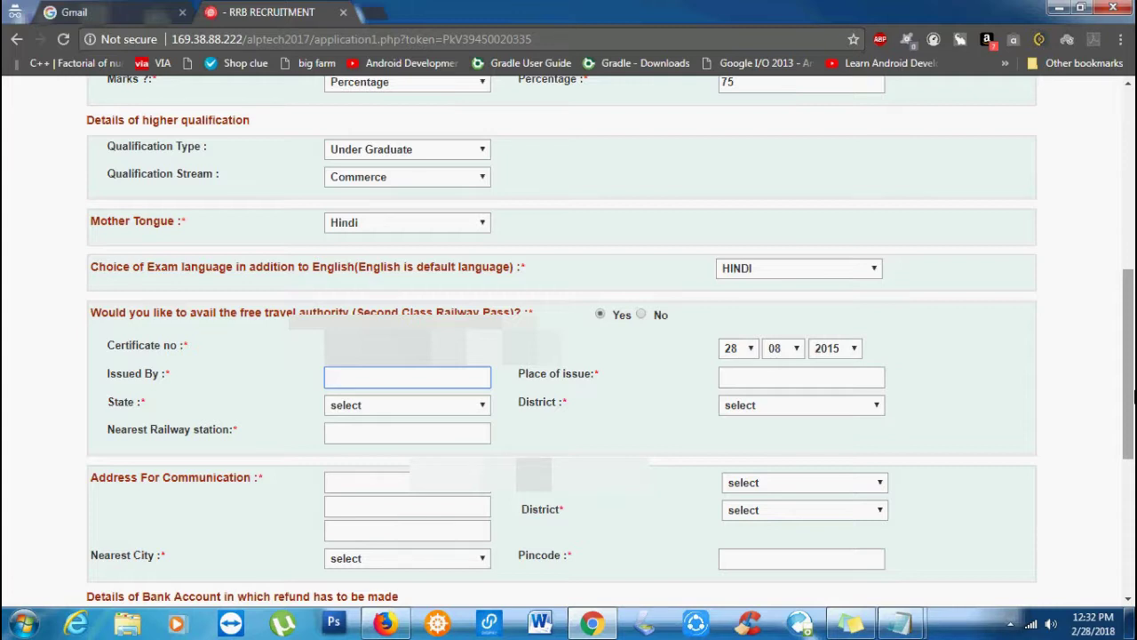
type("TEHSILDAR")
key("Tab")
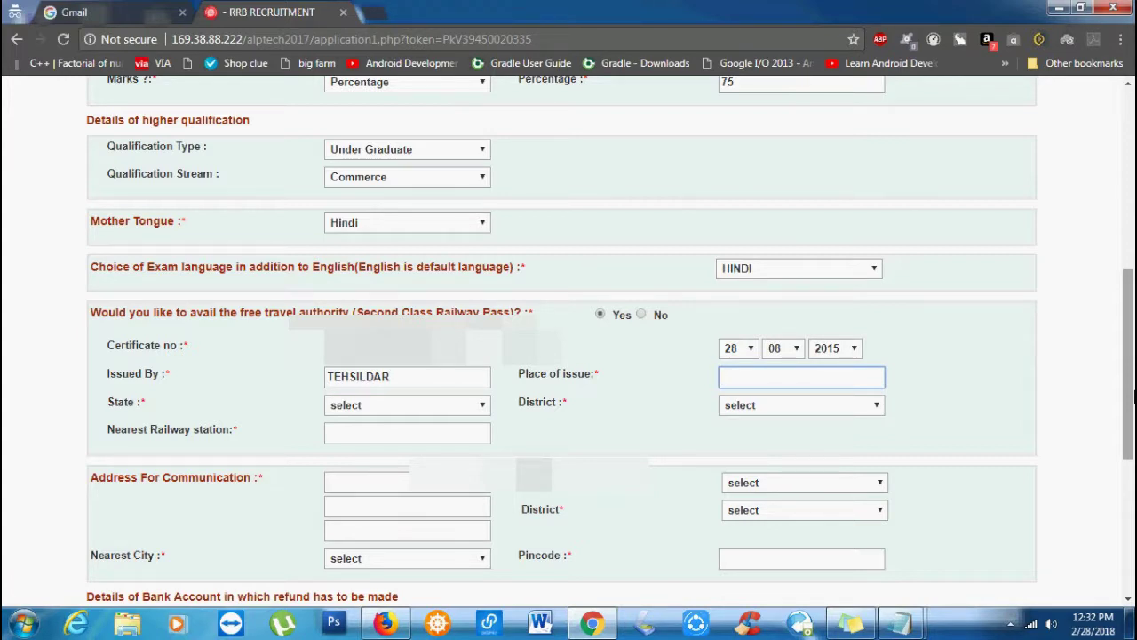
type("PAURI GARHWAL")
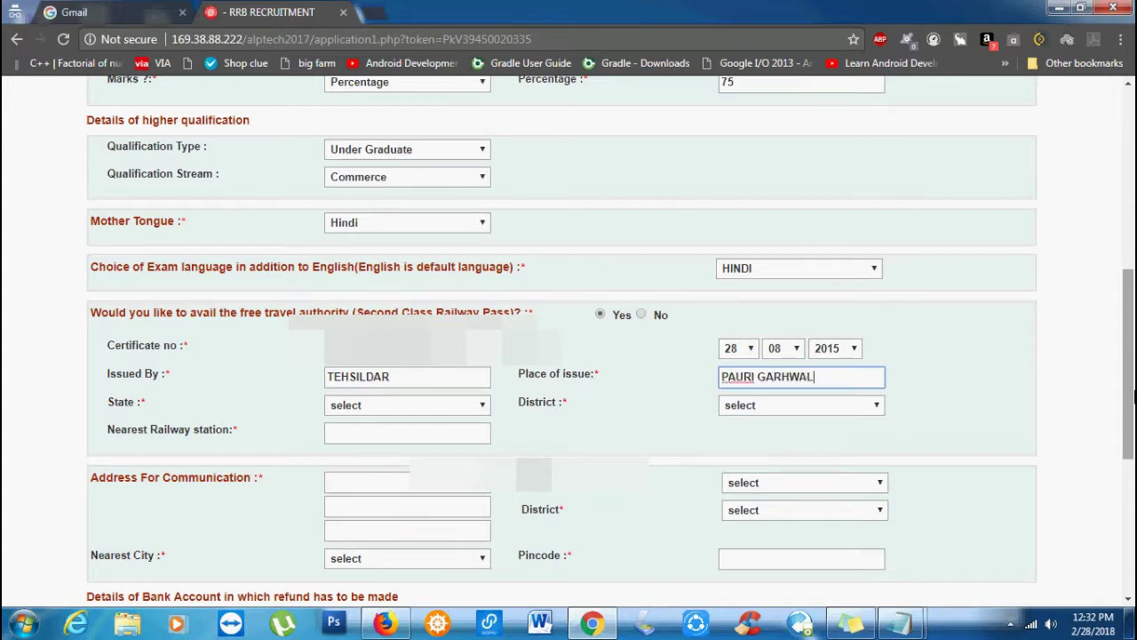
key("Tab")
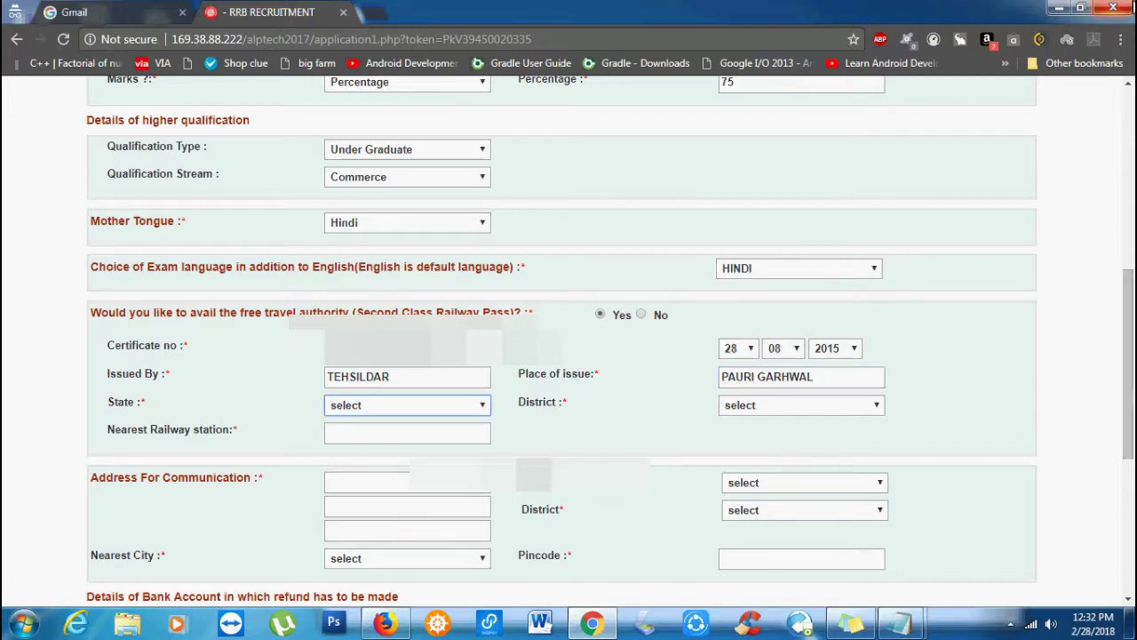
Step: Set the certificate state to UTTARAKHAND, district Pauri Garhwal, and nearest station DEHRADUN
left_click(377, 408)
scroll(364, 374, "down", 5)
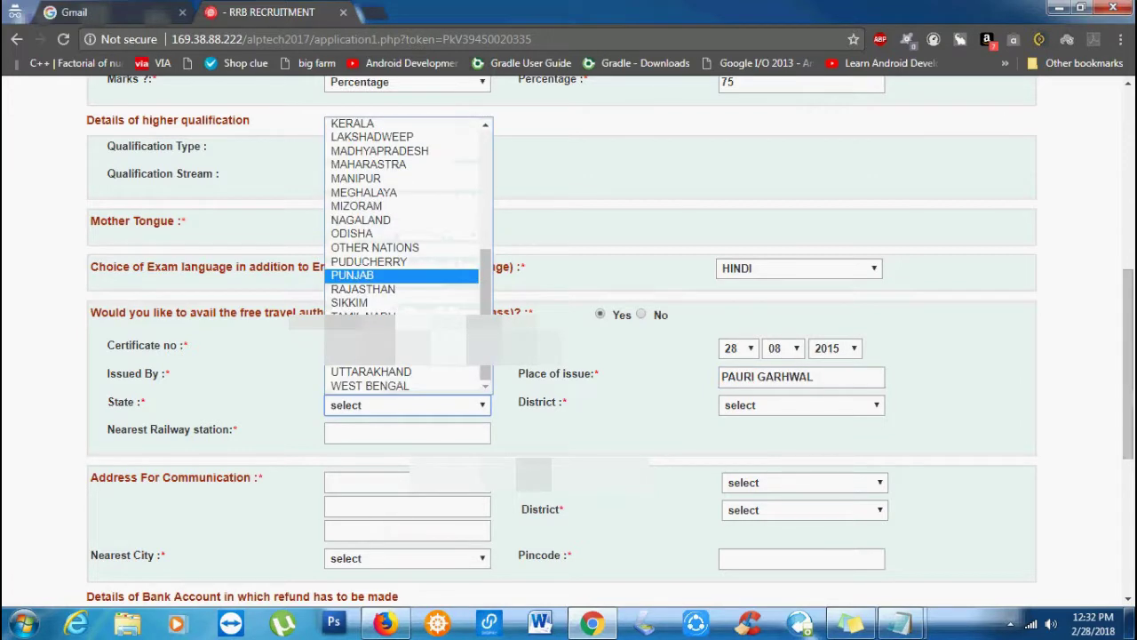
left_click(366, 371)
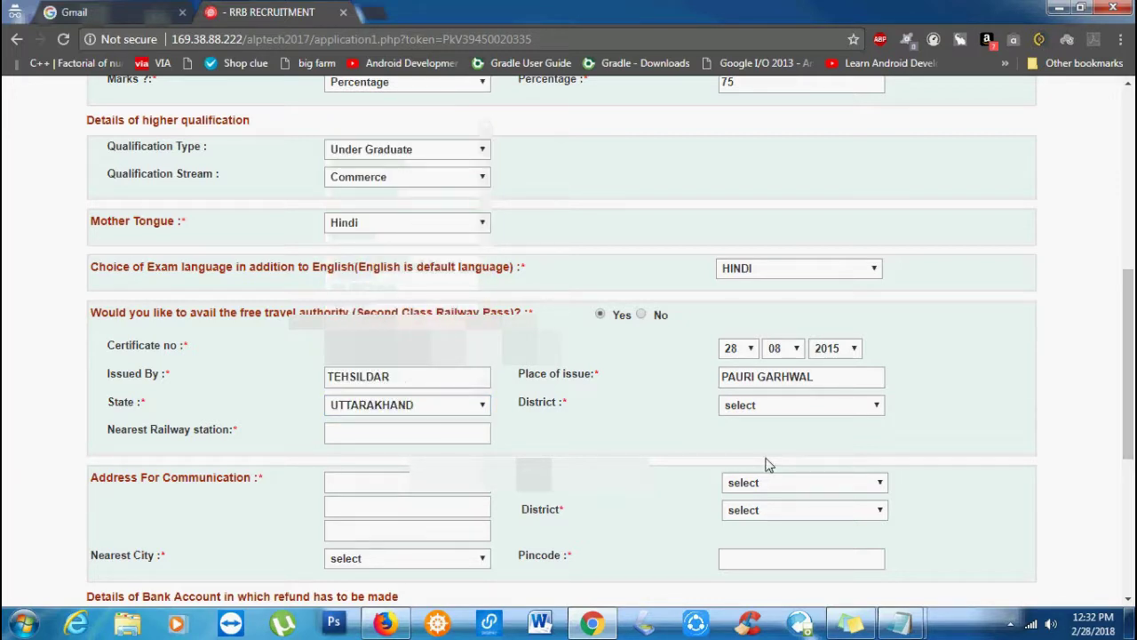
left_click(762, 407)
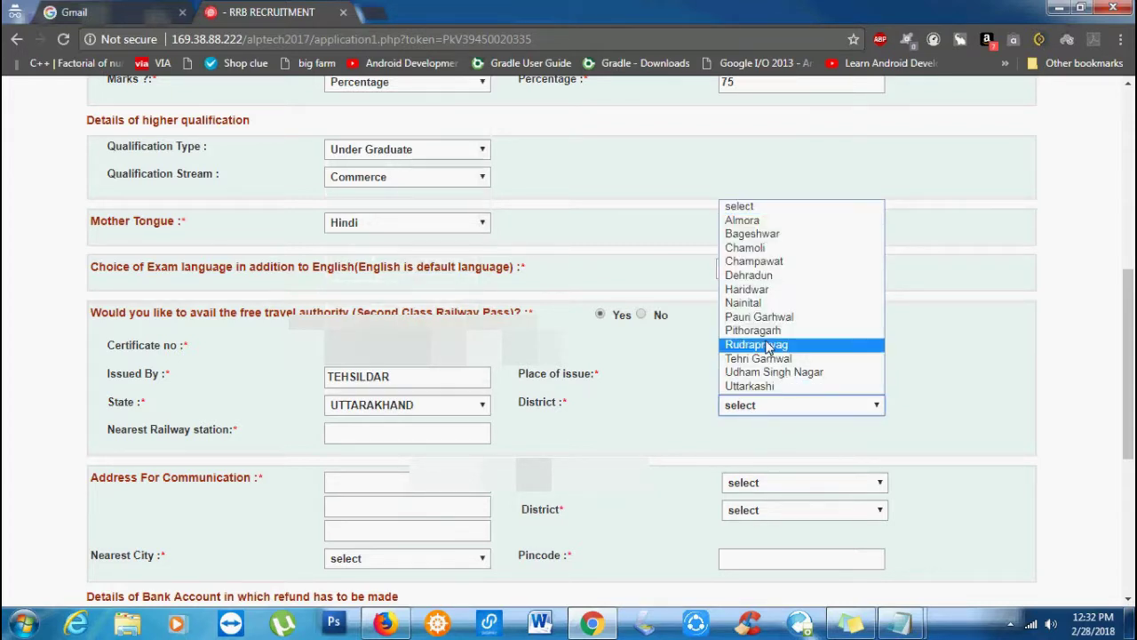
left_click(751, 318)
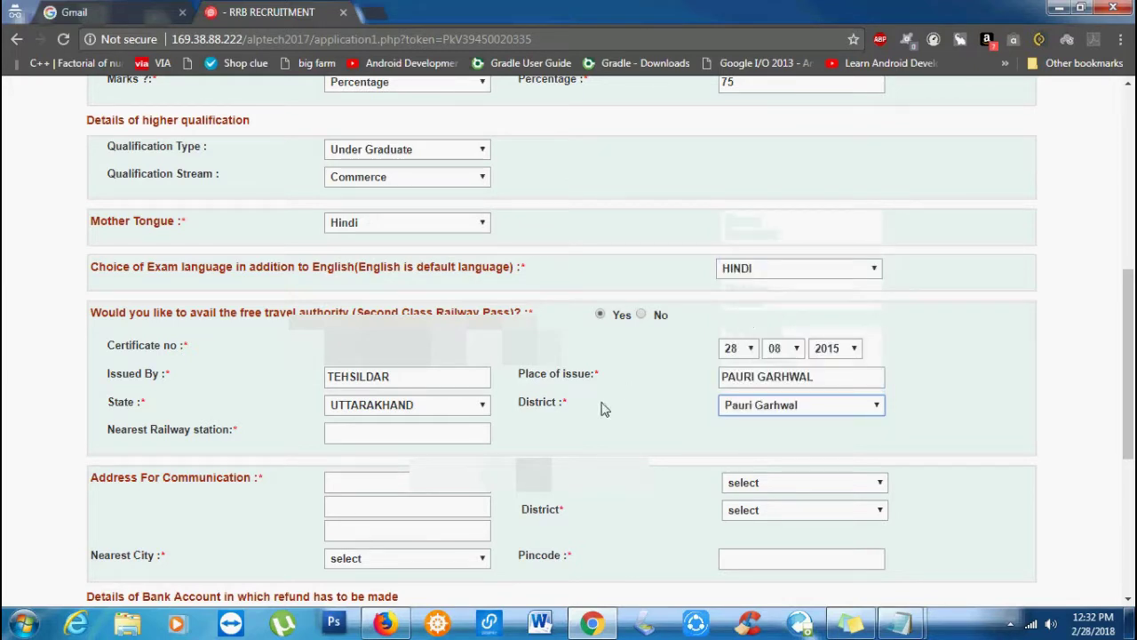
left_click(408, 436)
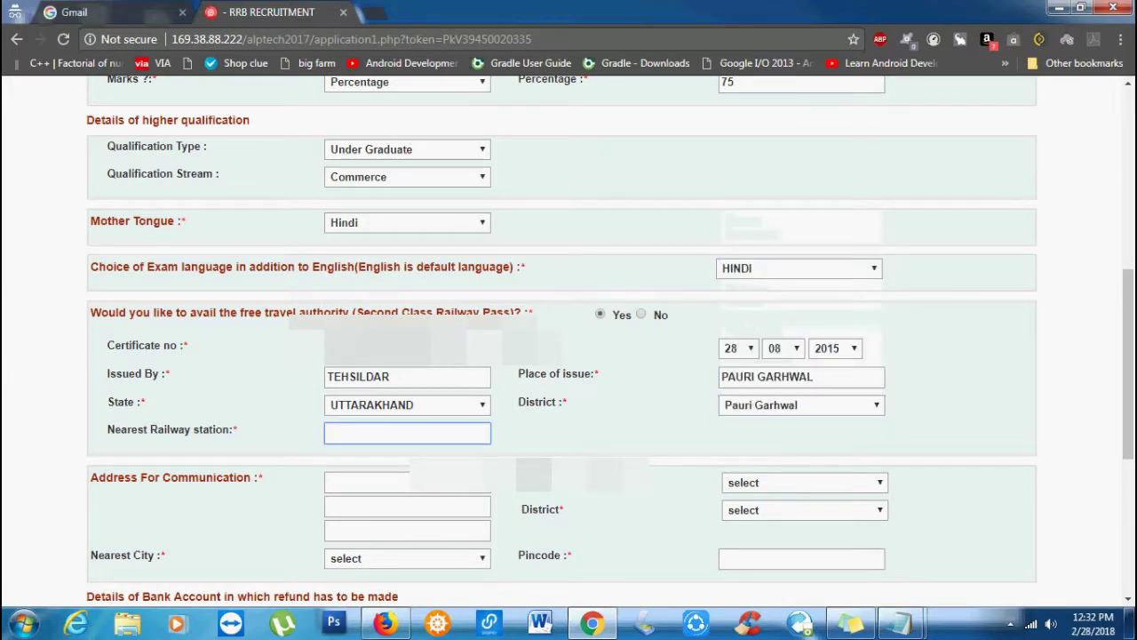
type("DEHRADUN")
key("BackSpace")
key("BackSpace")
key("BackSpace")
key("BackSpace")
key("BackSpace")
key("BackSpace")
key("BackSpace")
key("BackSpace")
type("DEHRADUN")
key("Tab")
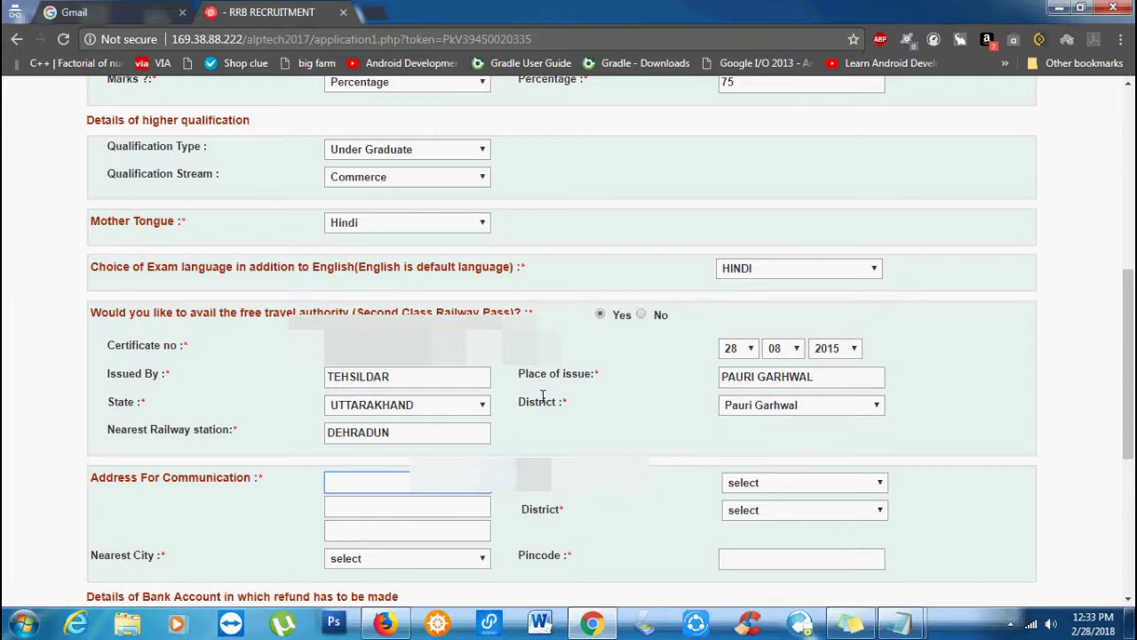
left_click(281, 474)
left_click(329, 482)
Step: Start the first address line, dismissing the browser's saved address suggestions
scroll(471, 374, "down", 3)
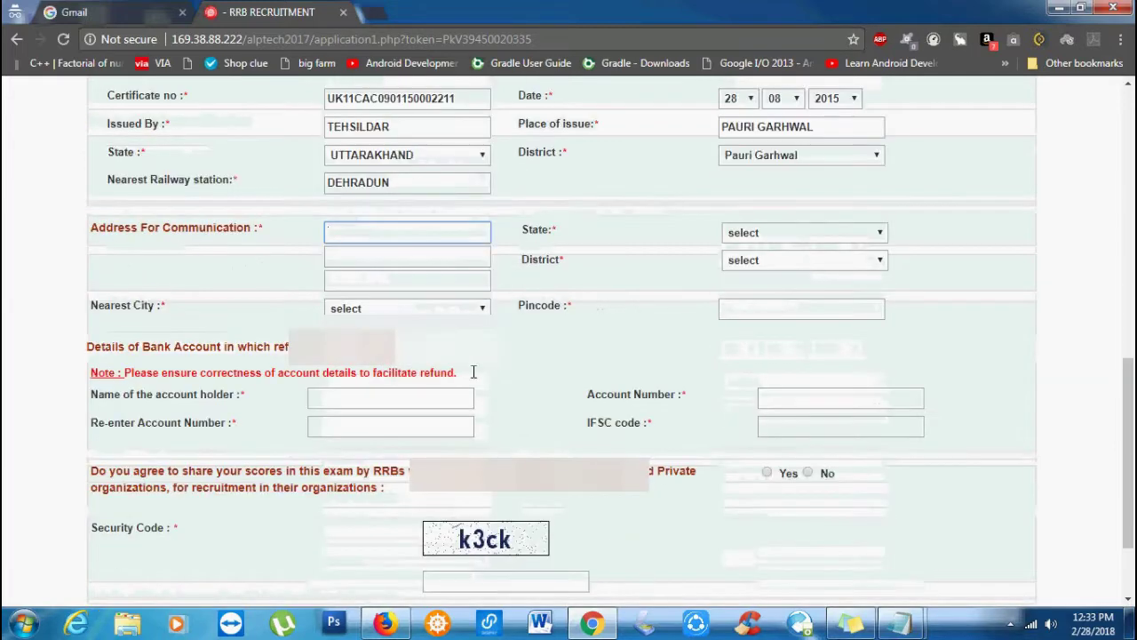
left_click(371, 234)
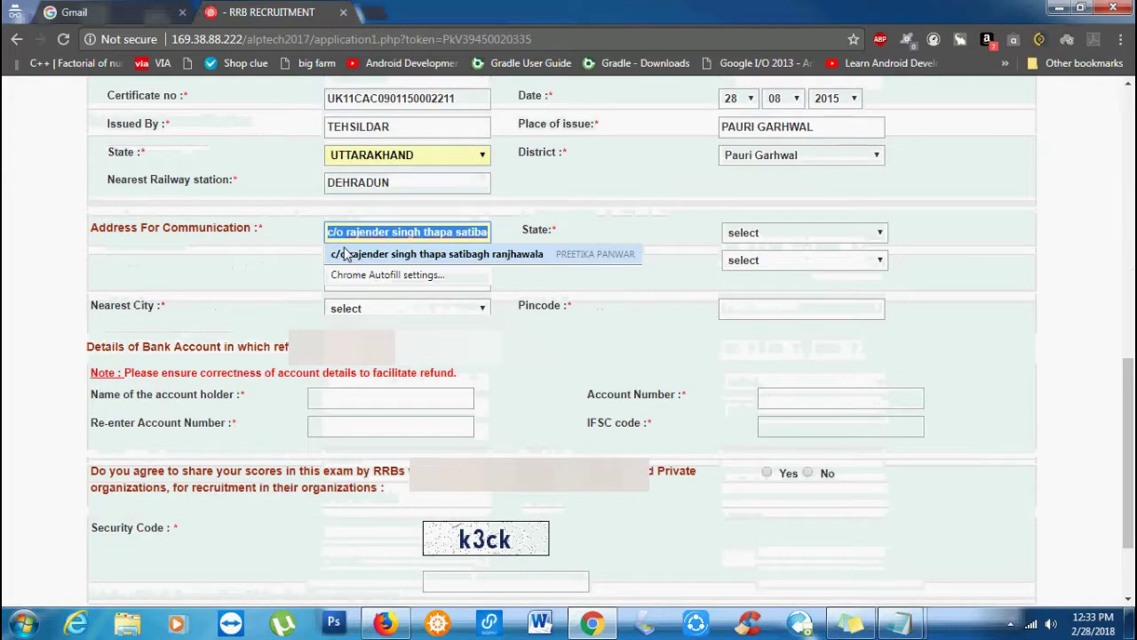
key("Escape")
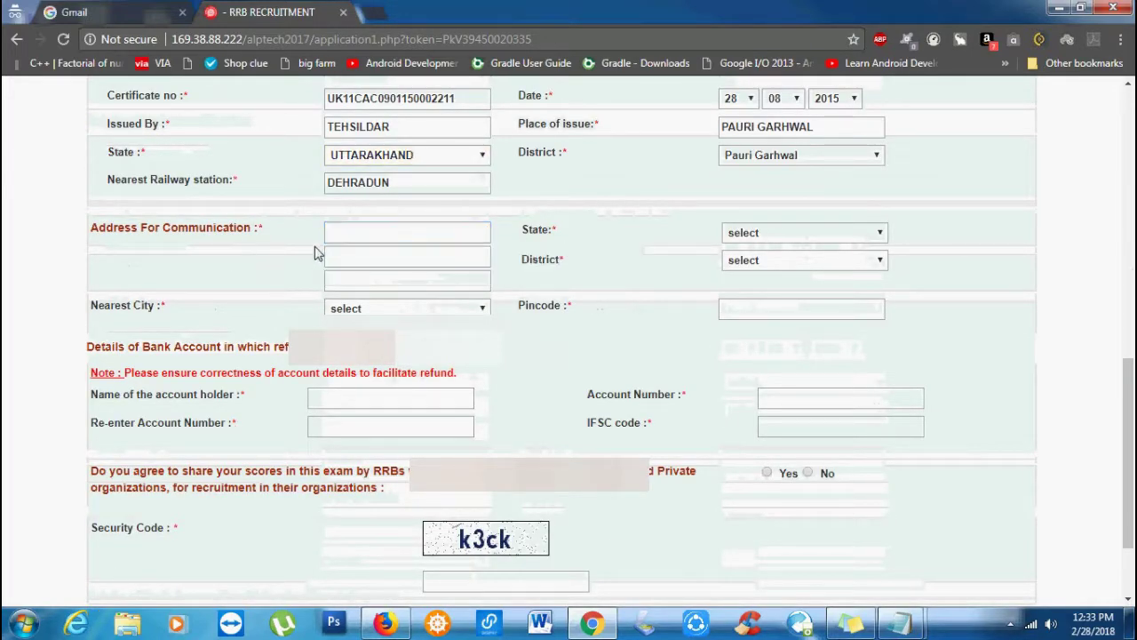
type("C")
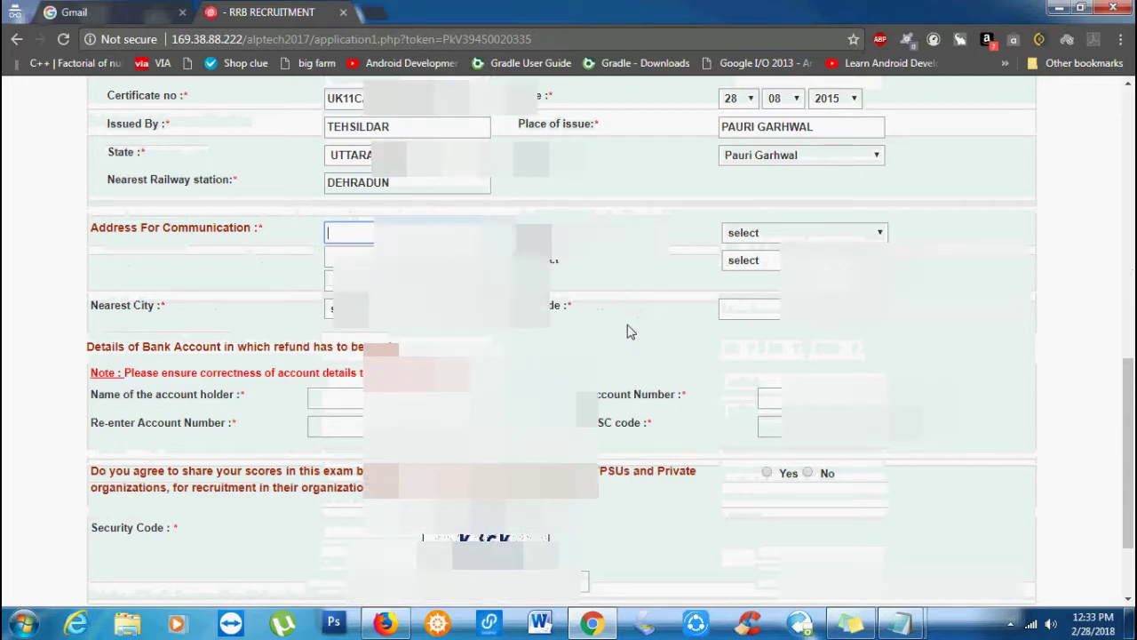
type("C")
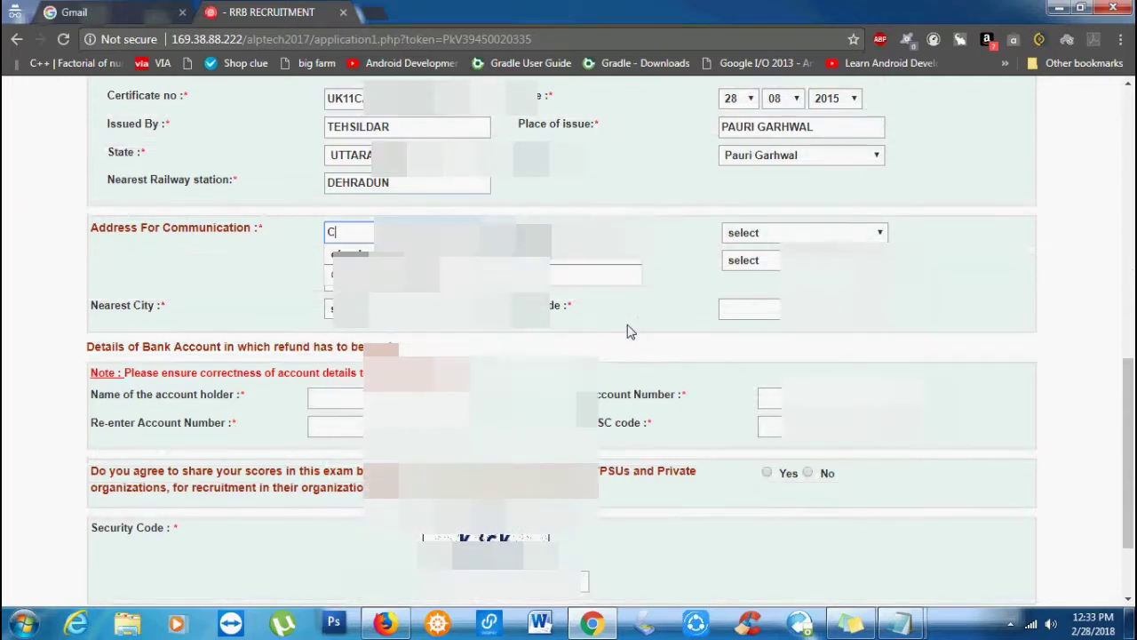
key("BackSpace")
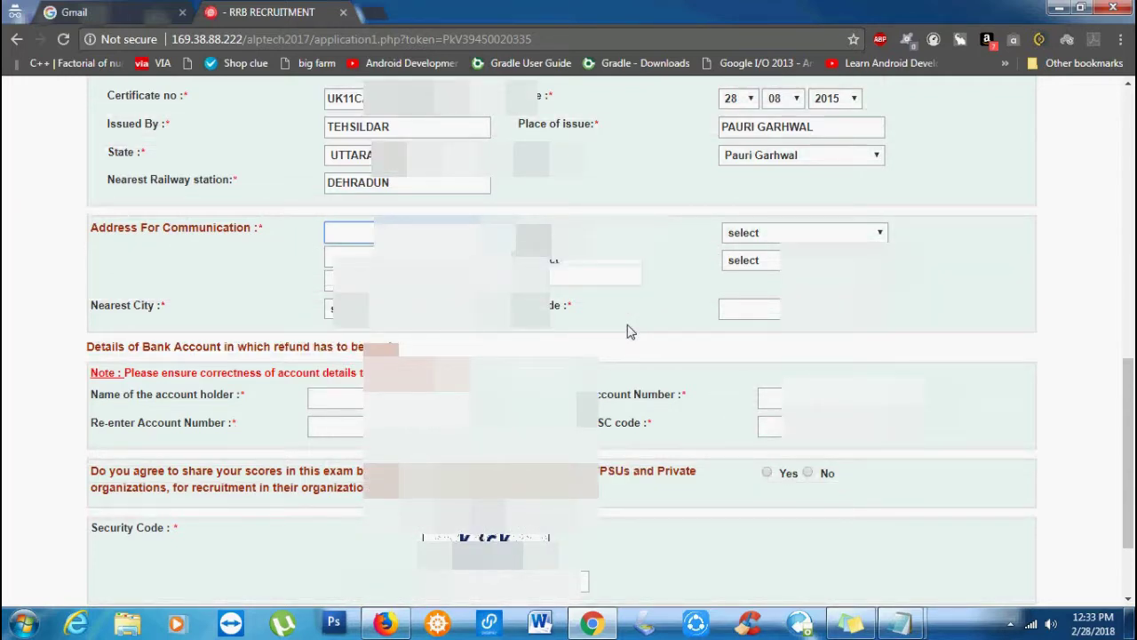
type("C")
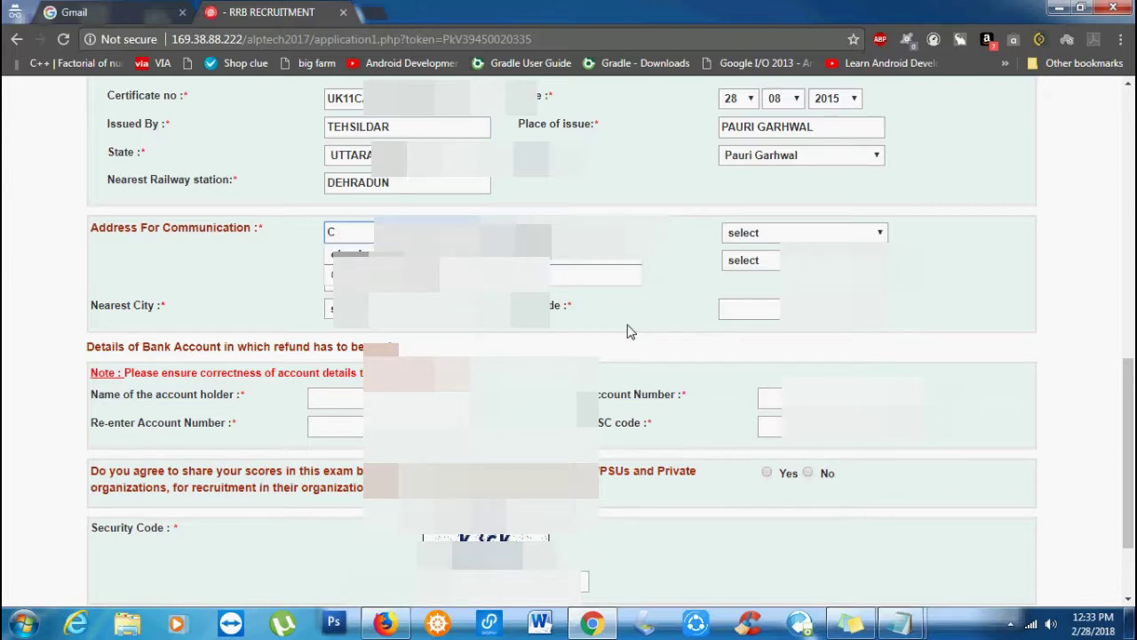
key("Escape")
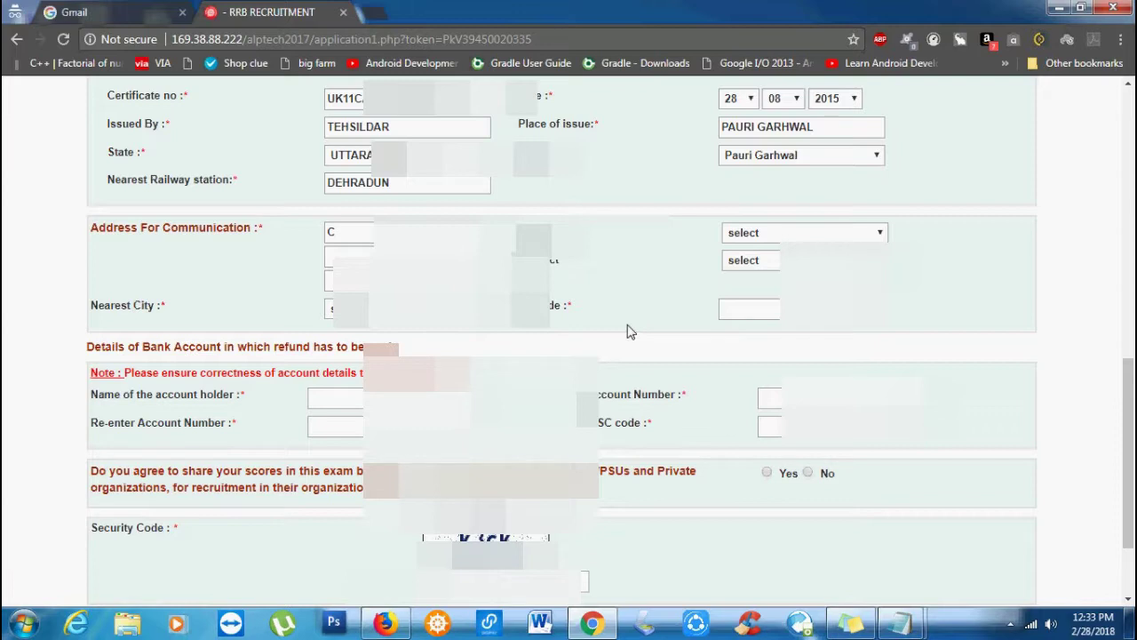
Step: Fill in the three street lines of the communication address
left_click(339, 232)
type("C")
key("BackSpace")
type("UPPER G")
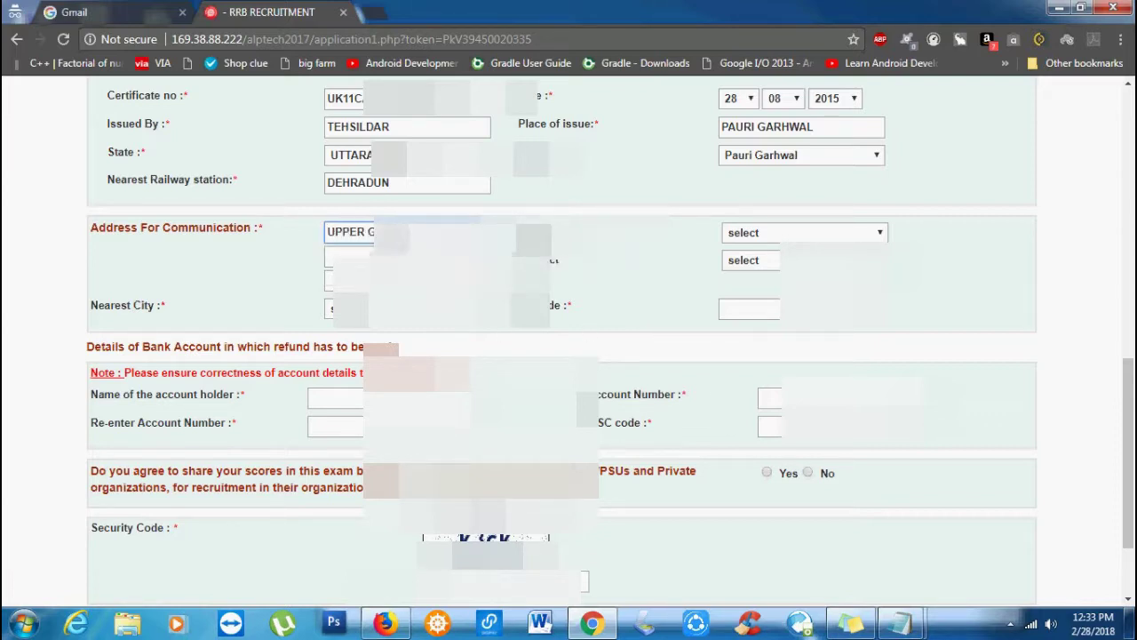
left_click(338, 257)
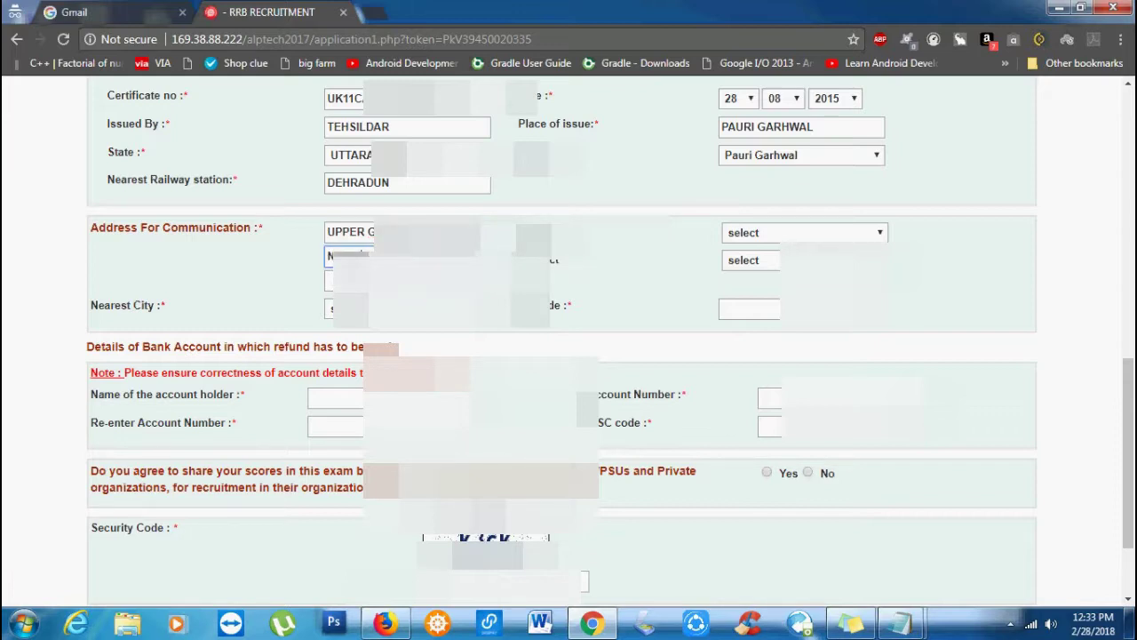
type("N")
left_click(338, 281)
type("N")
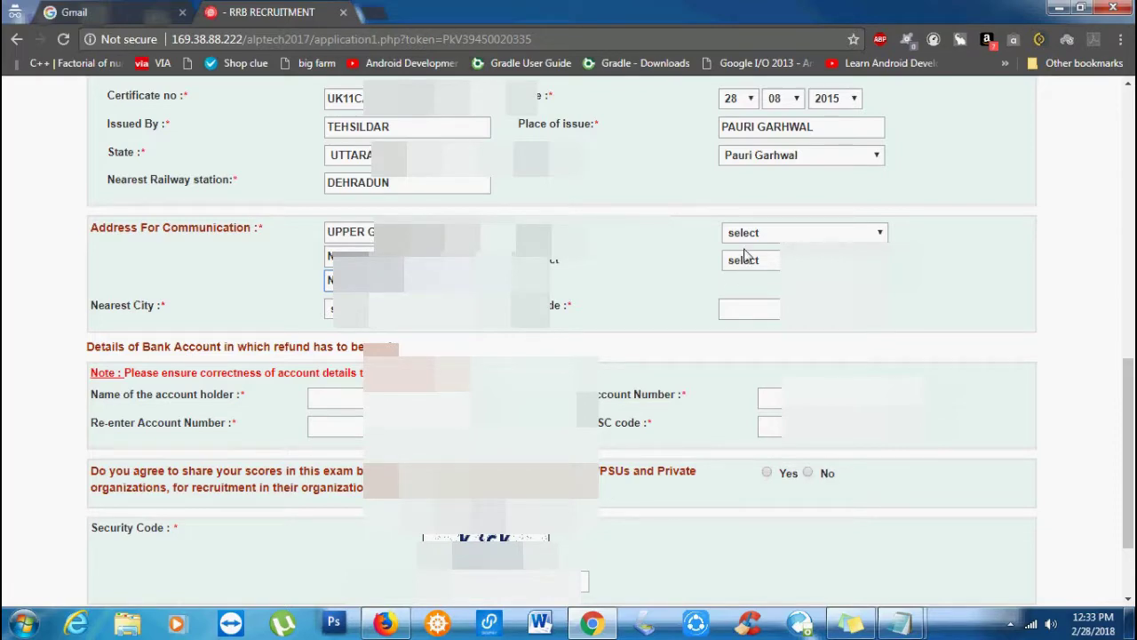
Step: Choose address state UTTARAKHAND, district Dehradun and nearest city Dehradun
scroll(730, 288, "down", 1)
scroll(823, 183, "down", 1)
scroll(806, 330, "up", 3)
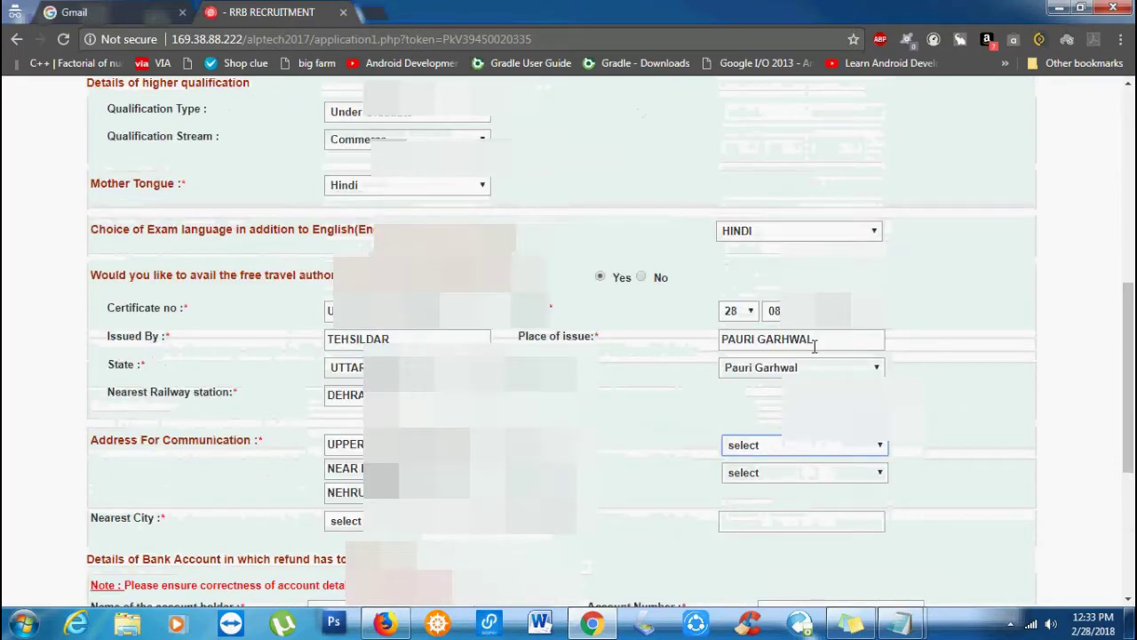
scroll(807, 329, "down", 1)
left_click(750, 278)
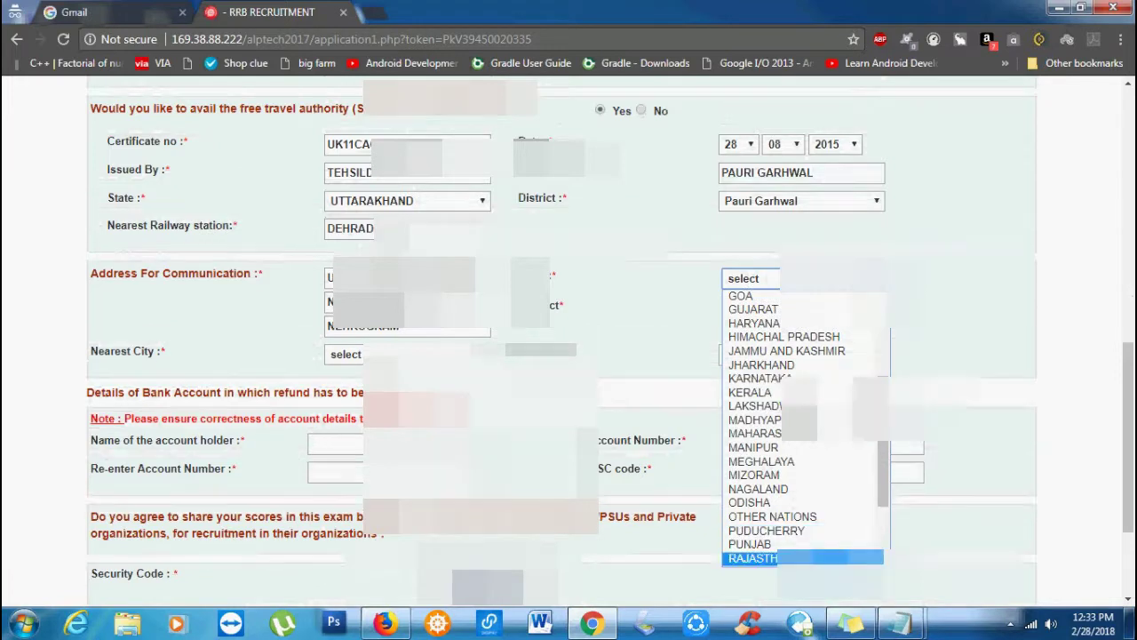
scroll(765, 528, "down", 3)
left_click(764, 540)
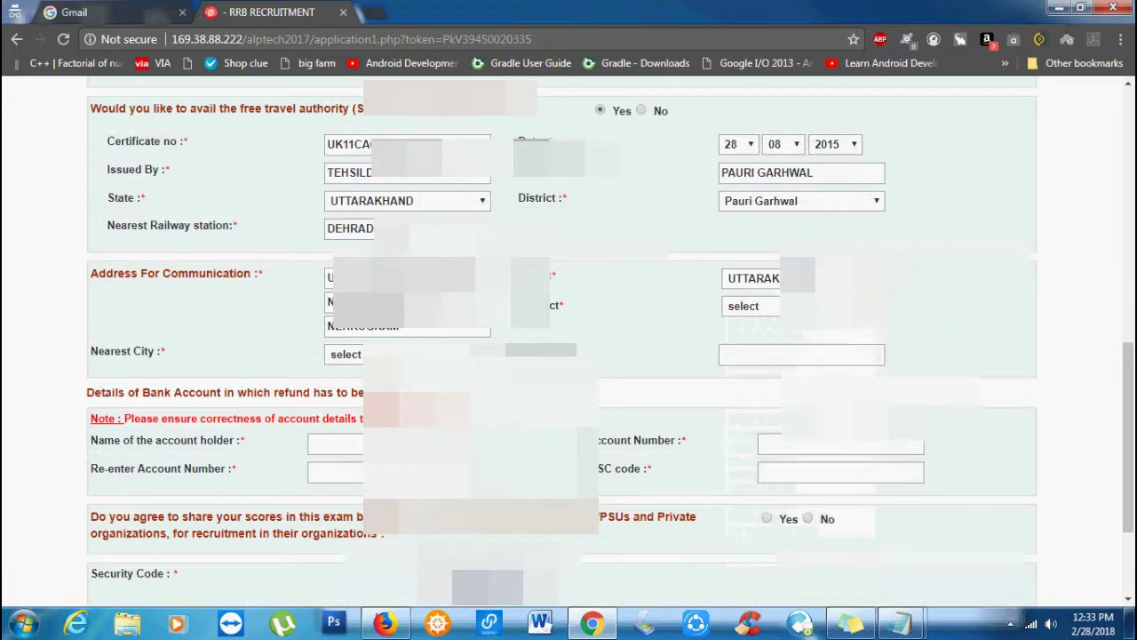
left_click(773, 306)
left_click(751, 391)
left_click(407, 353)
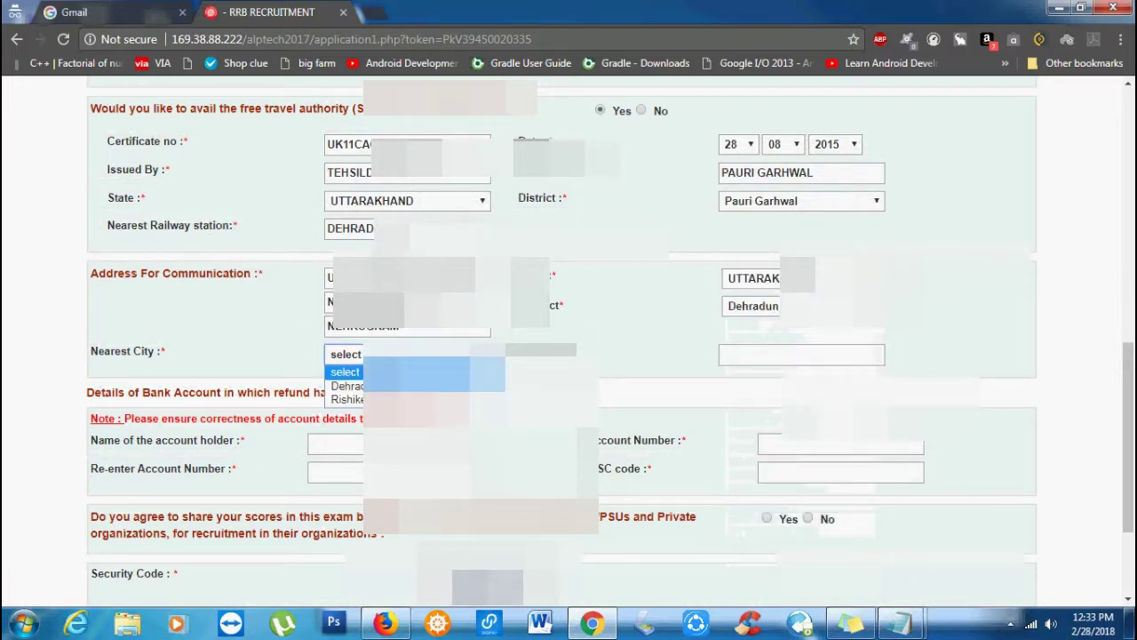
left_click(355, 384)
Step: Enter the pincode 248005, correcting the missing digit
left_click(738, 355)
type("24805")
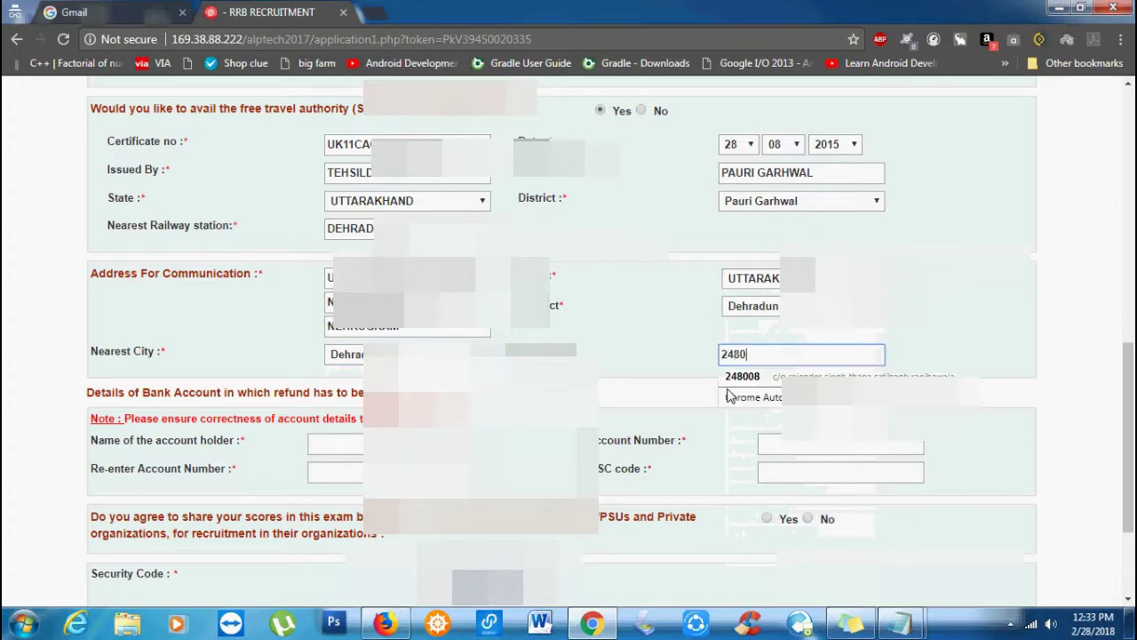
key("Tab")
left_click(736, 354)
type("05")
key("Tab")
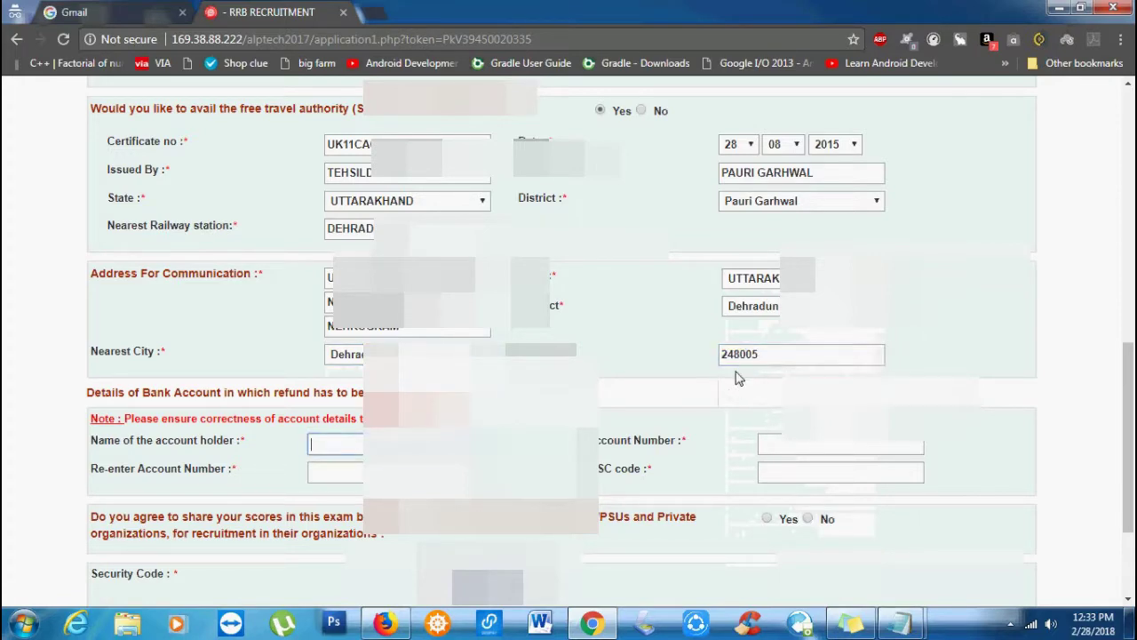
scroll(735, 376, "down", 1)
scroll(569, 337, "down", 1)
key("Down")
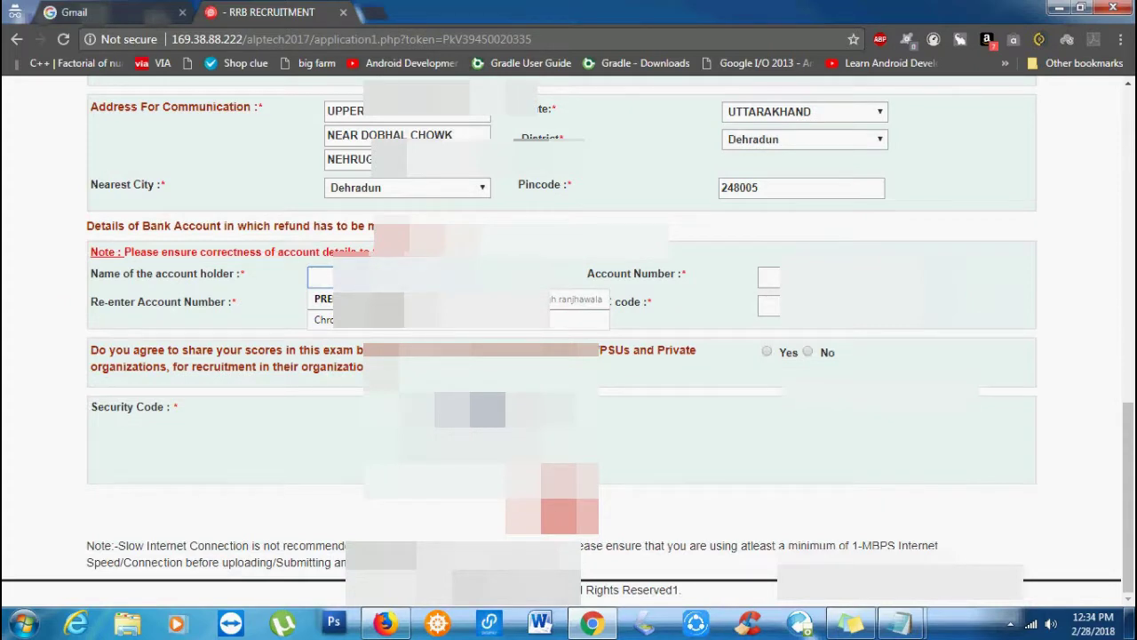
Step: Enter the account holder's name, account number twice, SBI IFSC code, and answer Yes to score sharing
type("SHA")
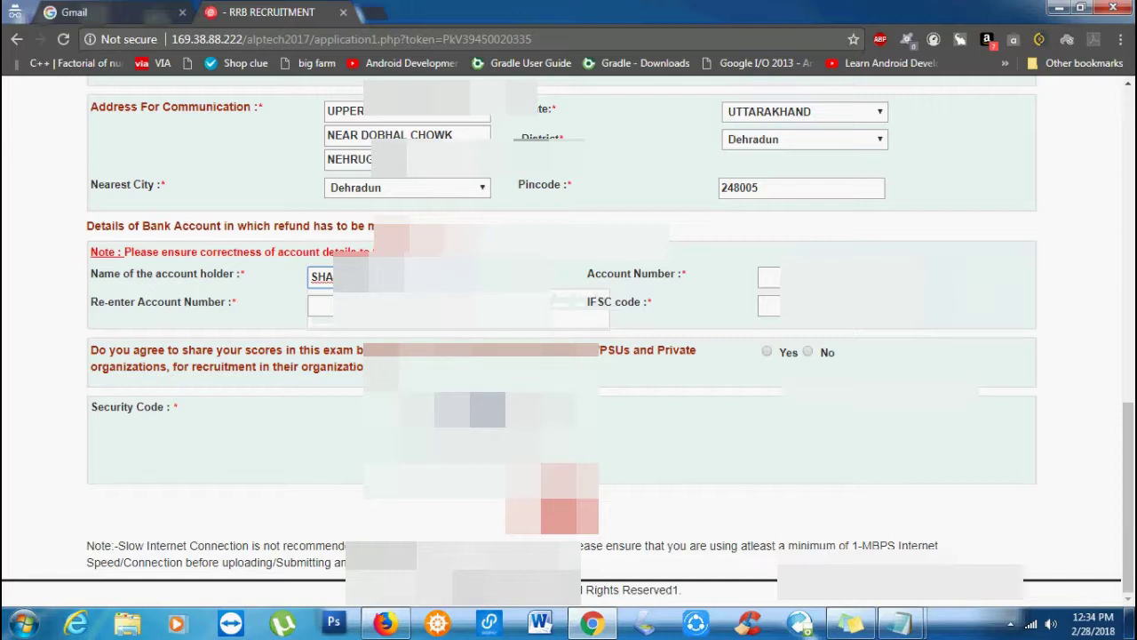
left_click(768, 278)
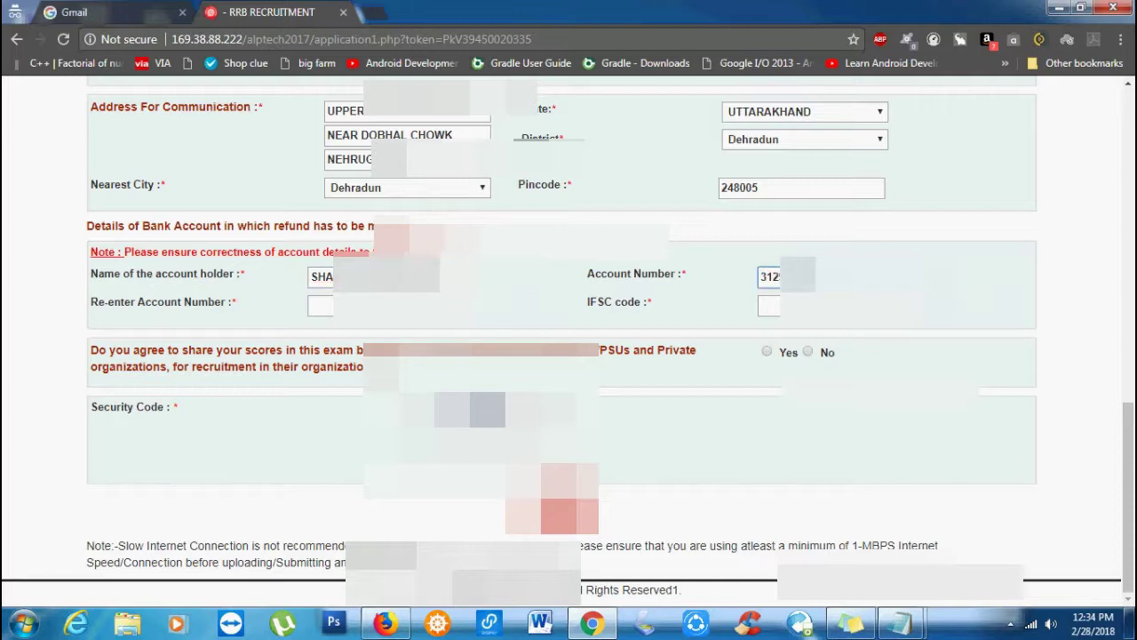
left_click(320, 305)
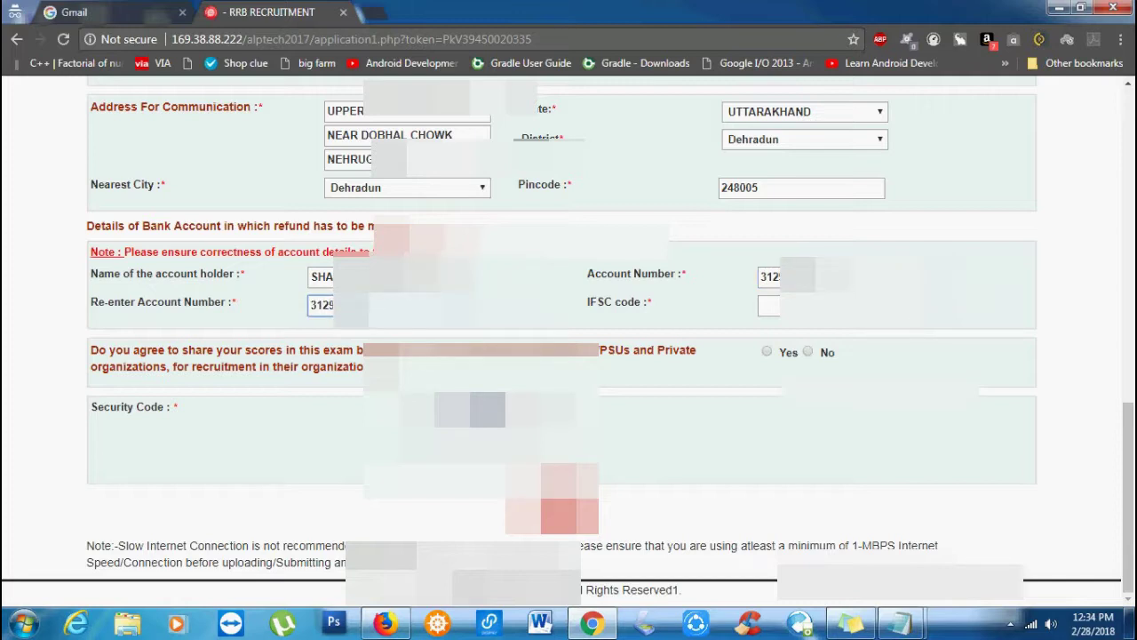
left_click(769, 305)
type("SBI")
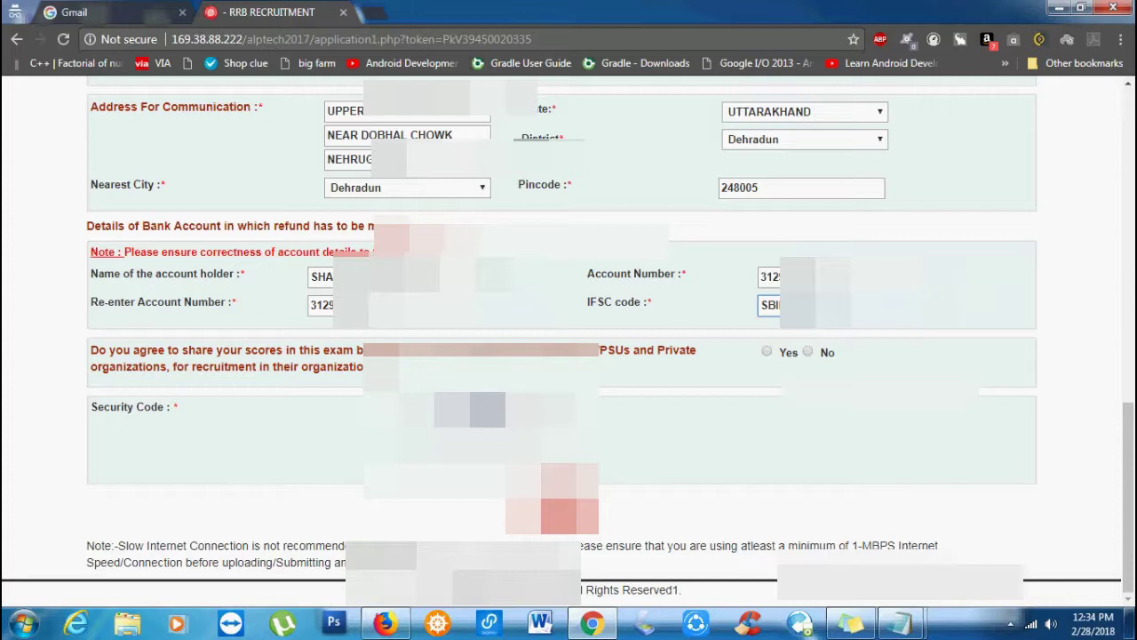
key("Tab")
key("Right")
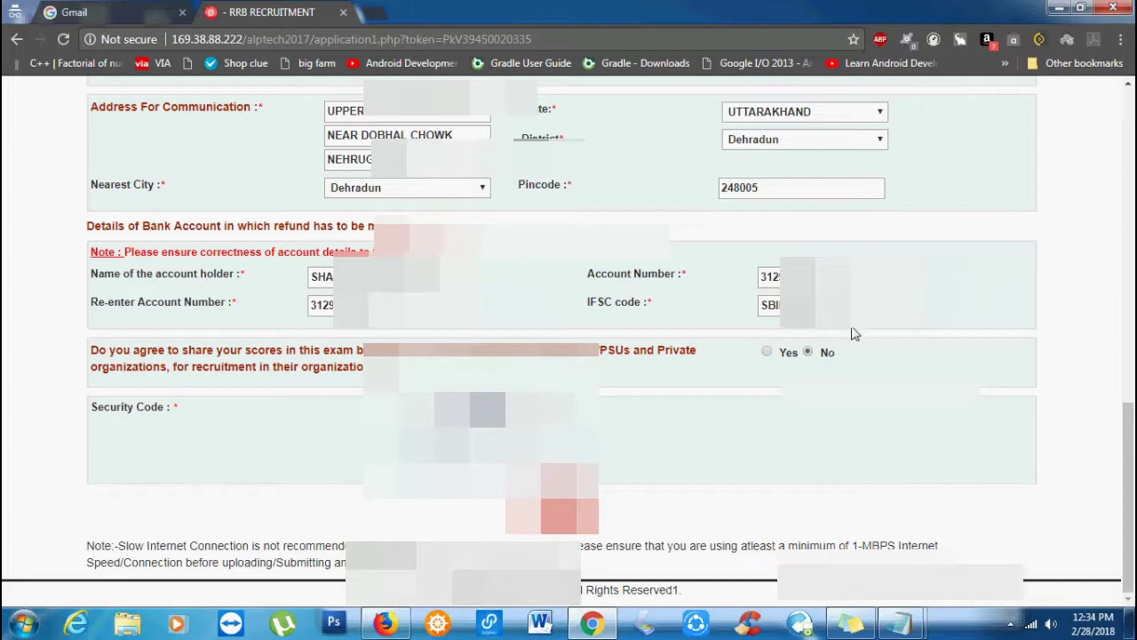
left_click(767, 352)
Step: Review the form down to the account number, then submit the Additional Details
scroll(1023, 375, "up", 15)
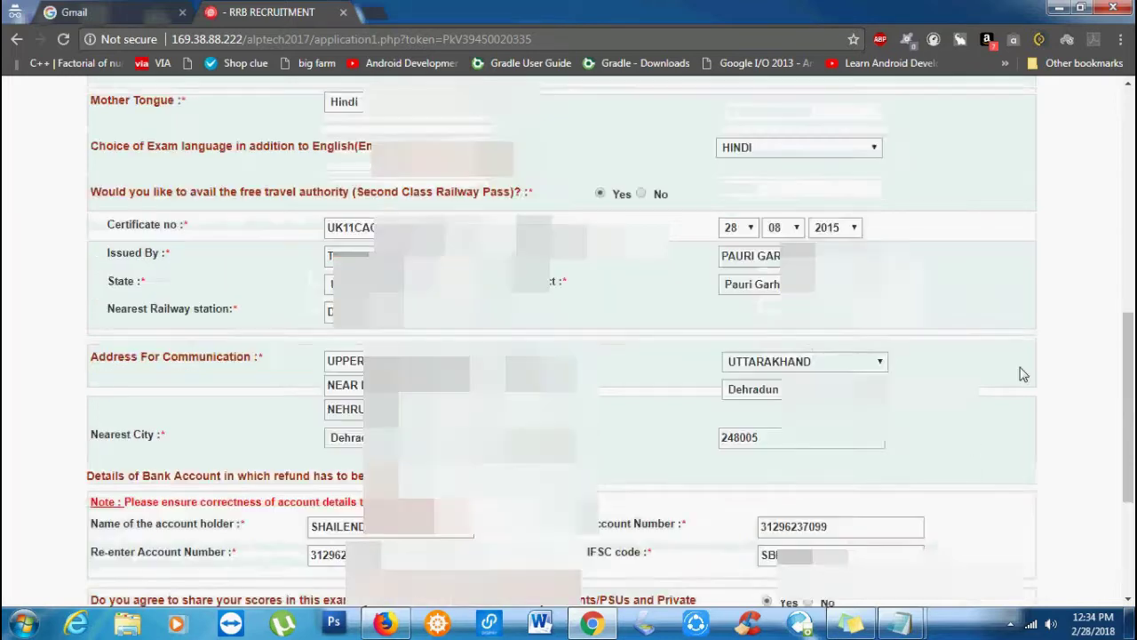
scroll(937, 371, "down", 2)
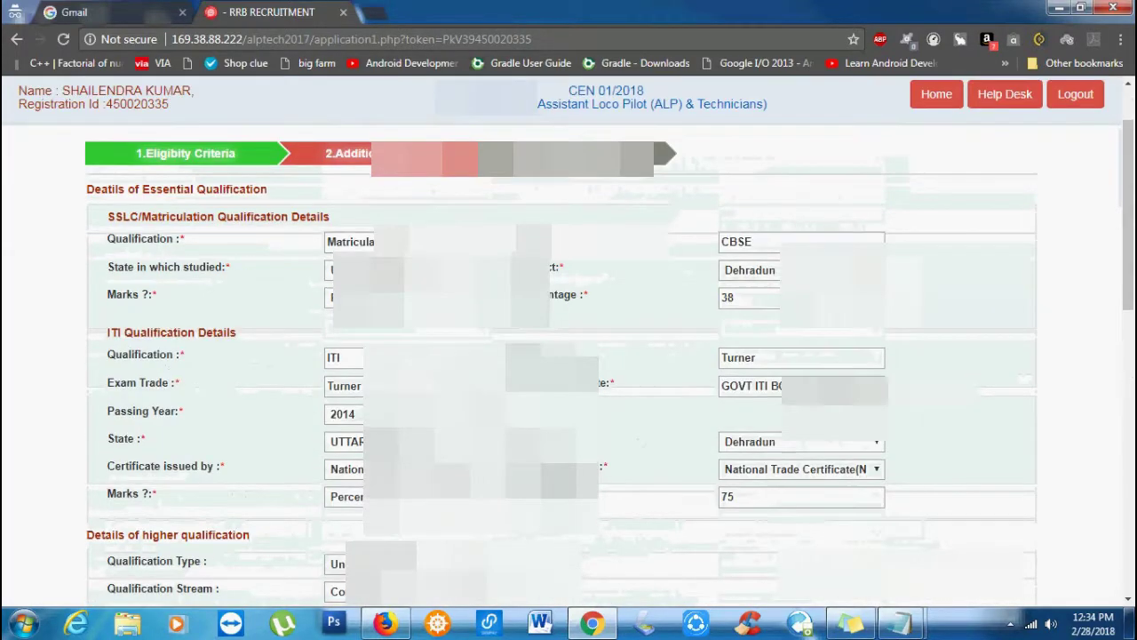
scroll(937, 371, "down", 1)
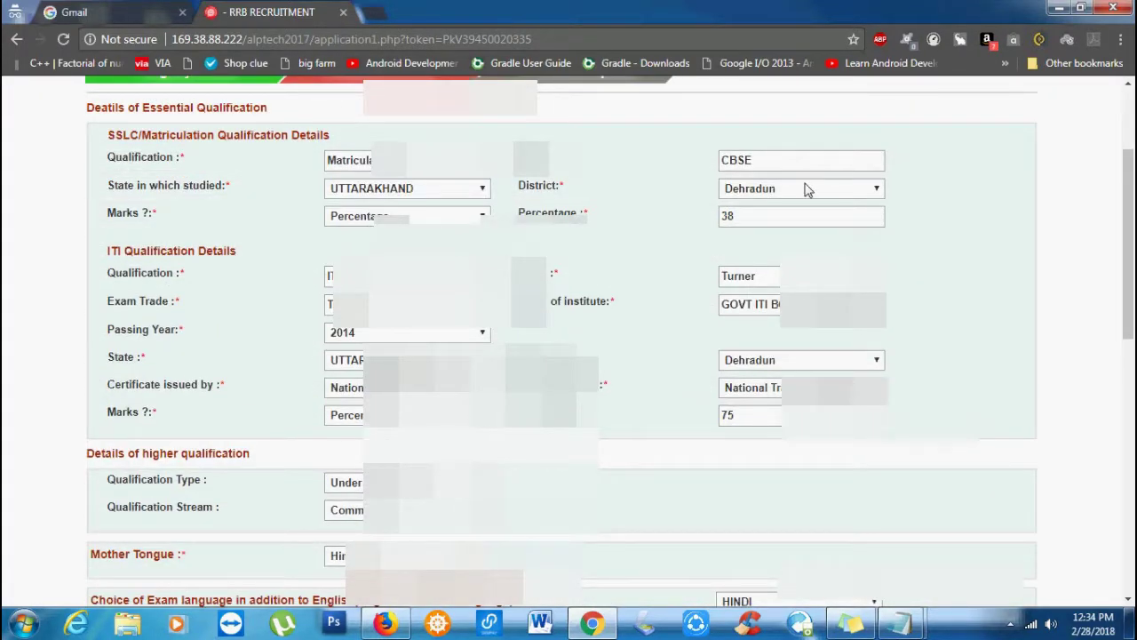
scroll(736, 215, "down", 1)
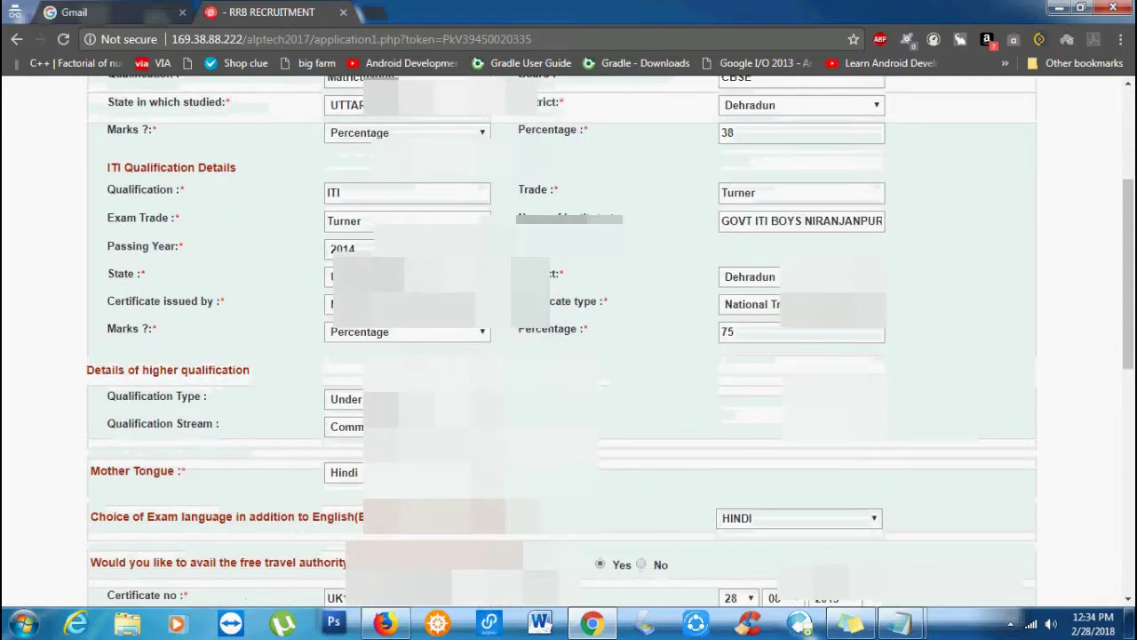
scroll(563, 330, "down", 1)
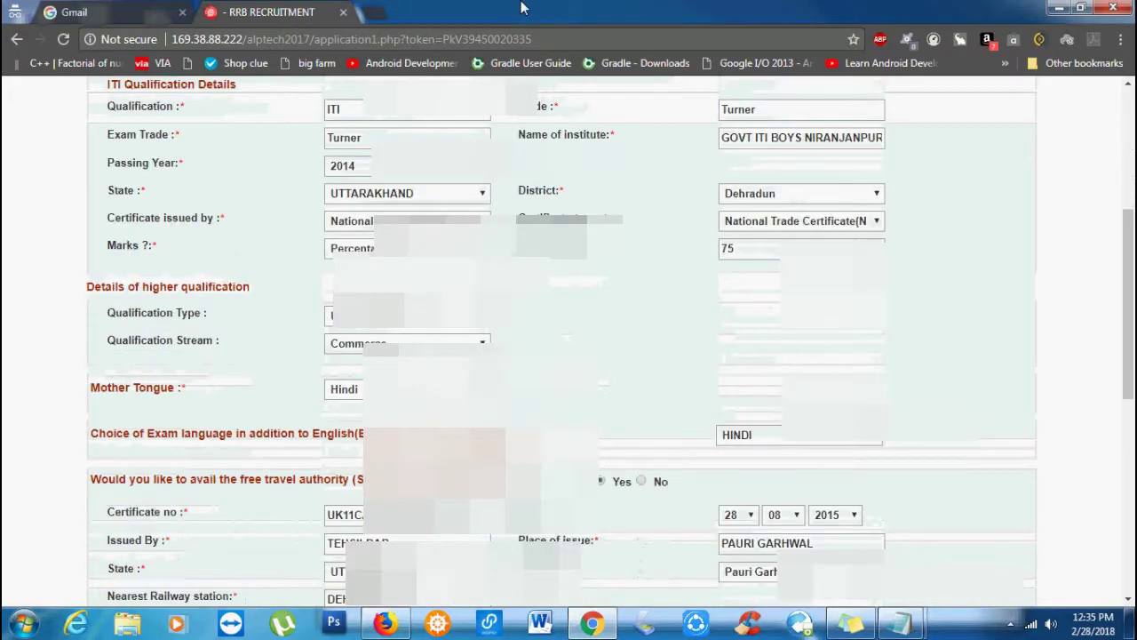
scroll(503, 183, "down", 2)
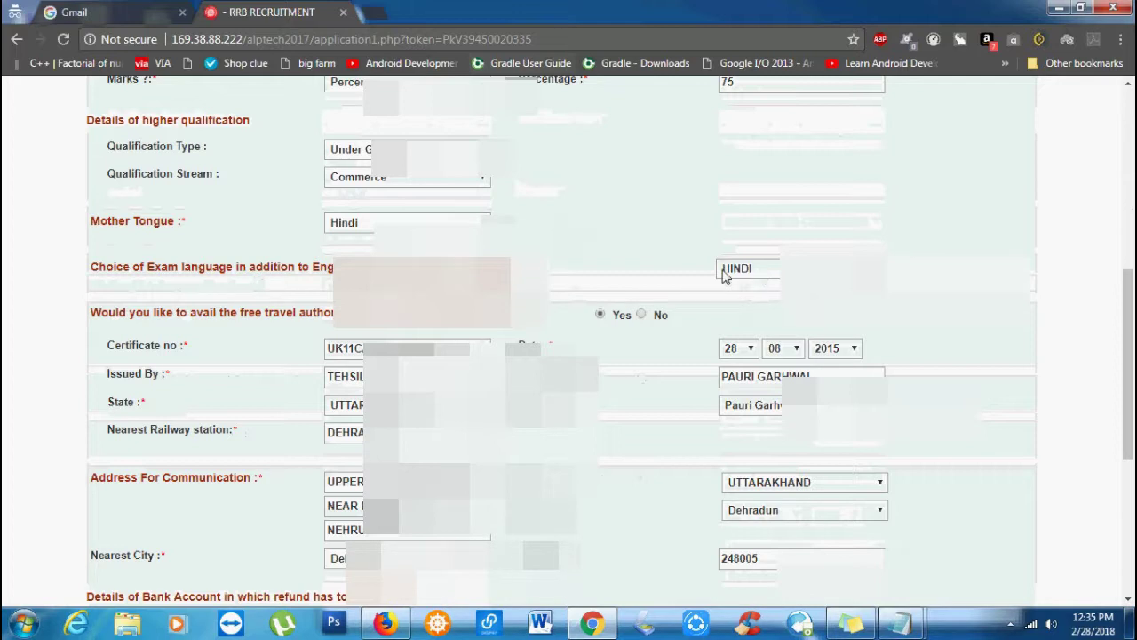
scroll(360, 340, "down", 1)
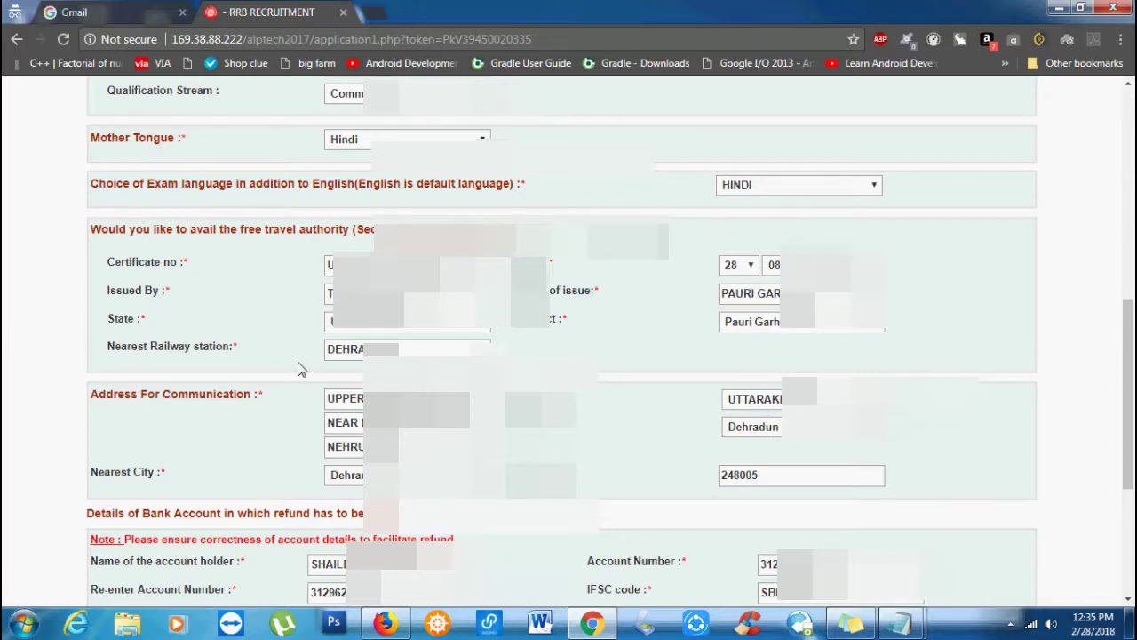
scroll(792, 352, "down", 2)
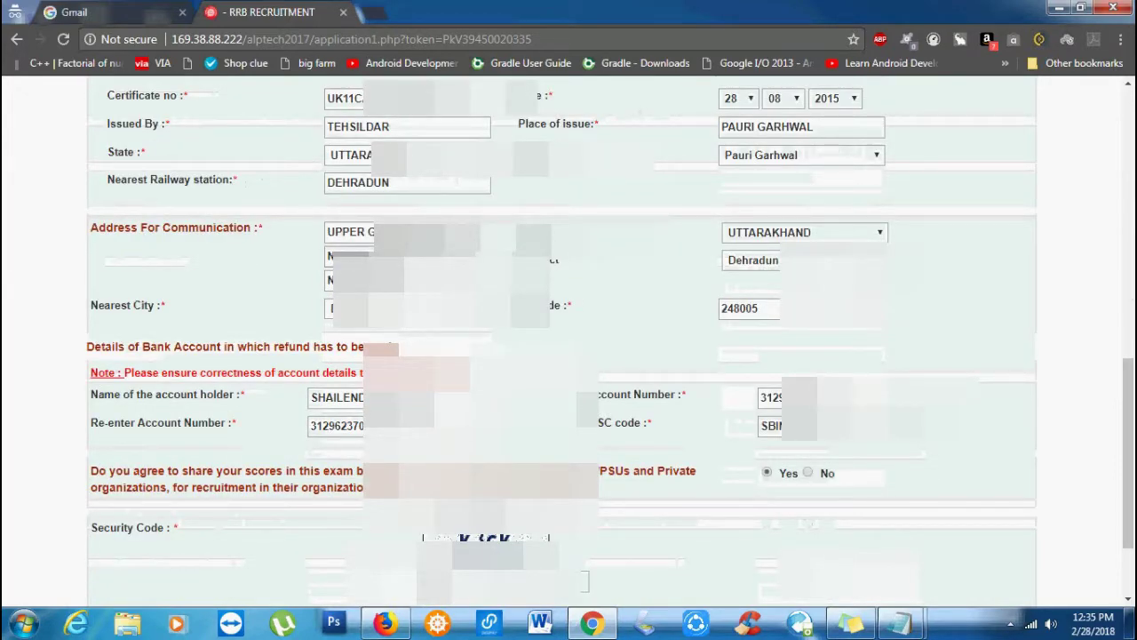
scroll(439, 333, "down", 1)
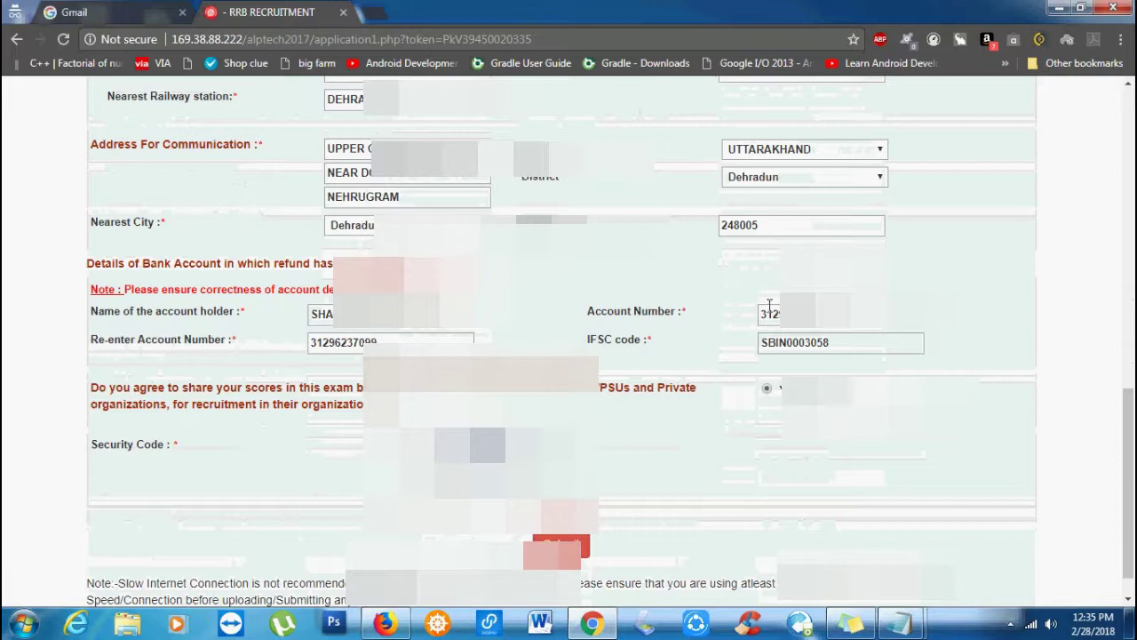
double_click(766, 314)
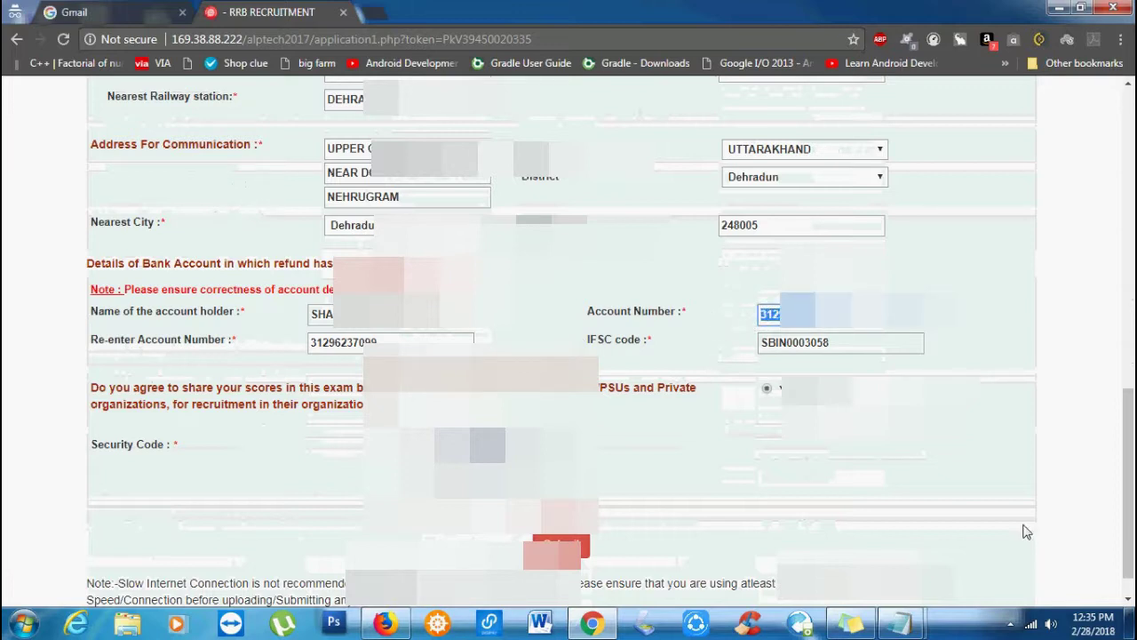
left_click(691, 462)
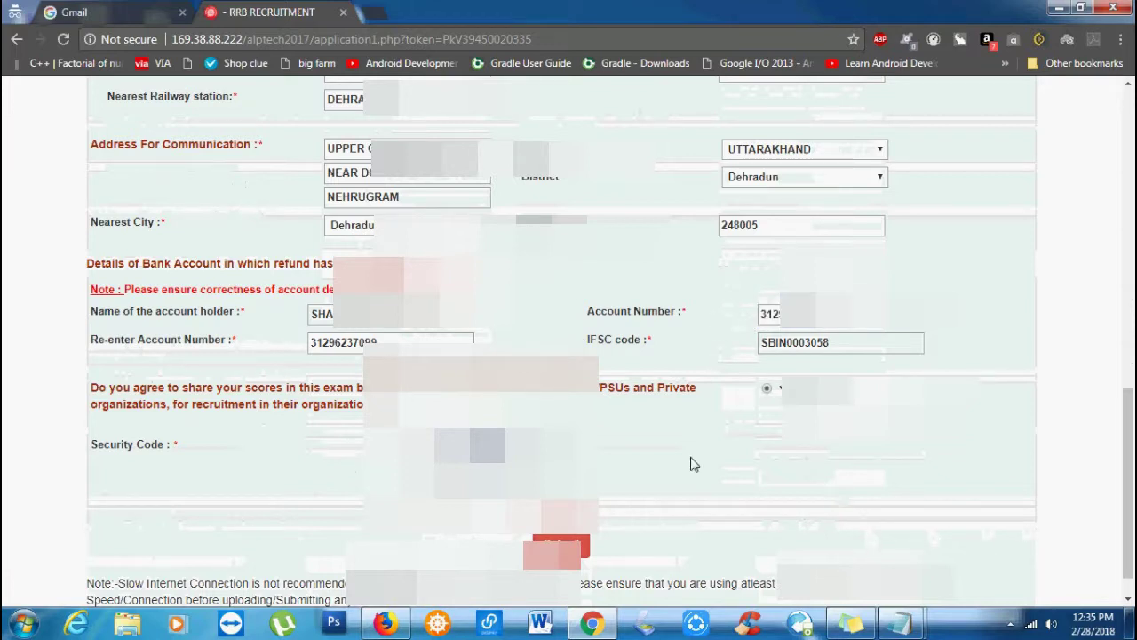
scroll(622, 462, "down", 1)
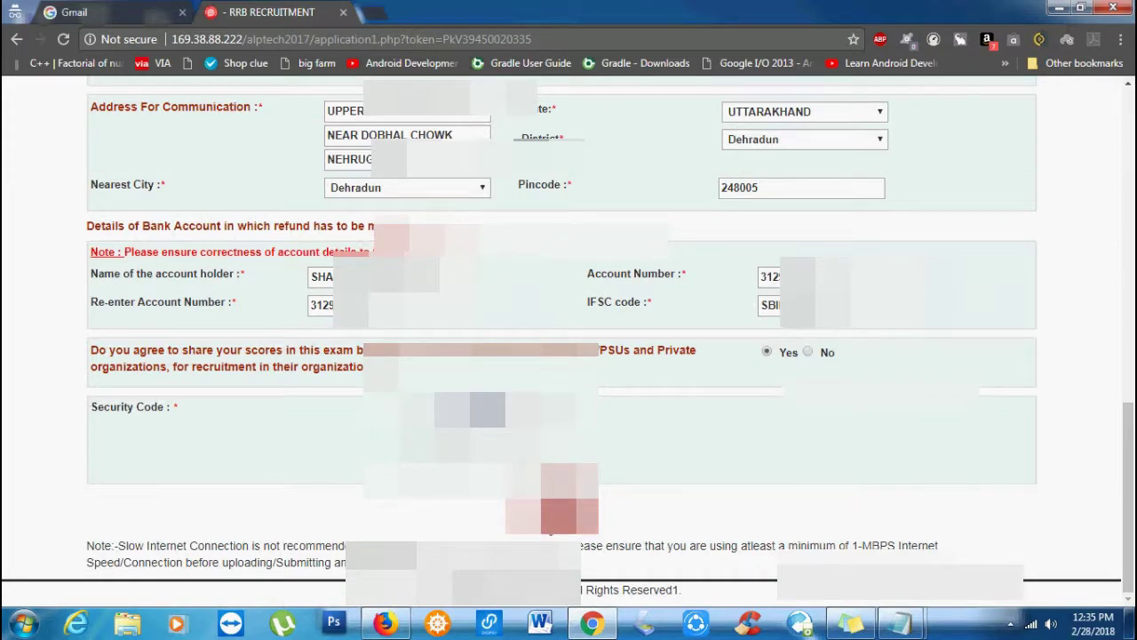
left_click(544, 530)
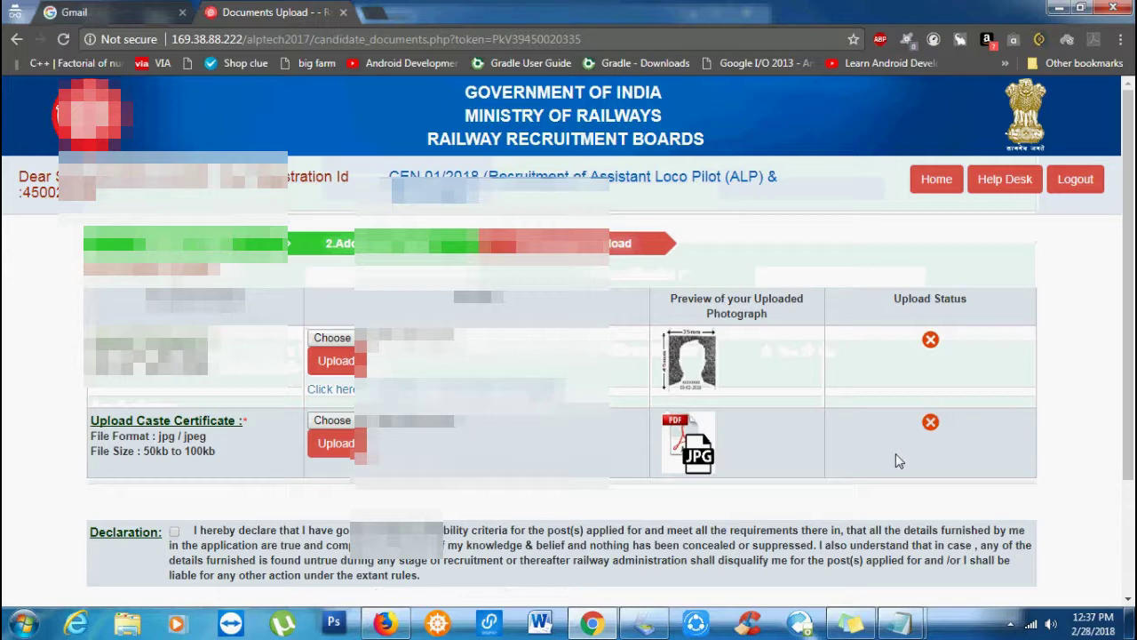
Step: In Epson Scan, replace the old scan area with a frame around just the photograph
left_click(644, 621)
left_click(537, 377)
key("Delete")
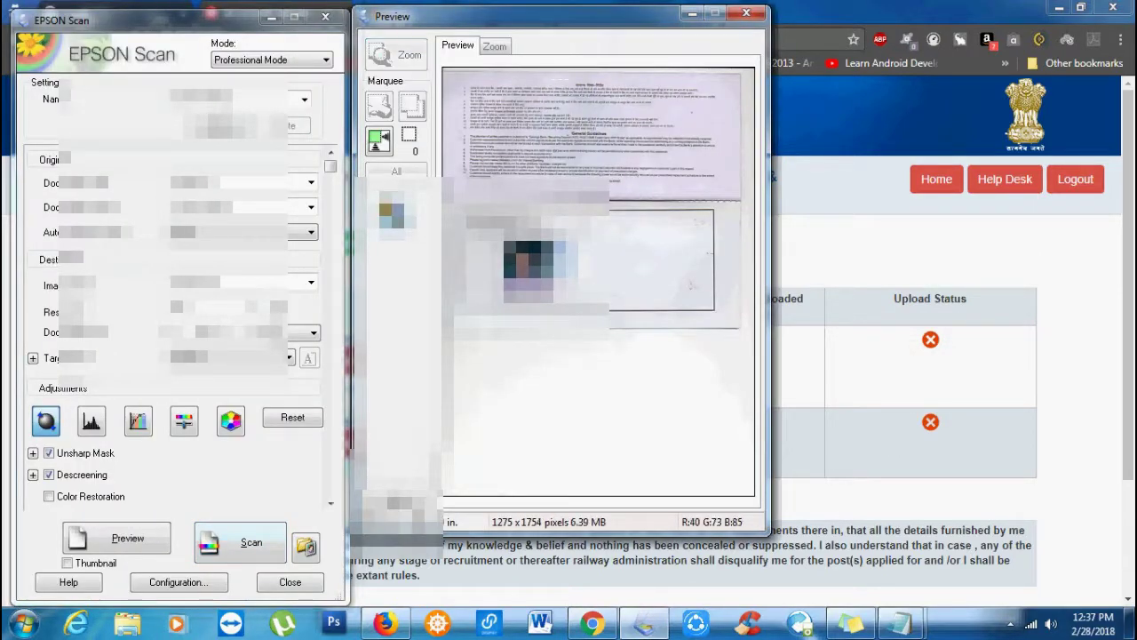
left_click_drag(504, 238, 549, 297)
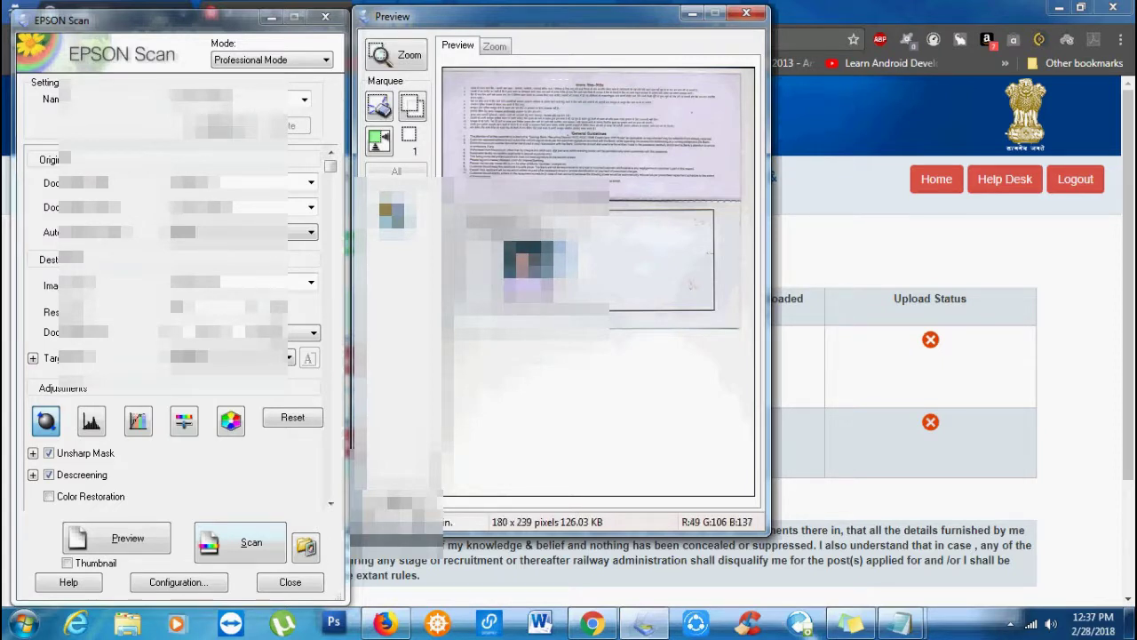
left_click_drag(553, 302, 549, 294)
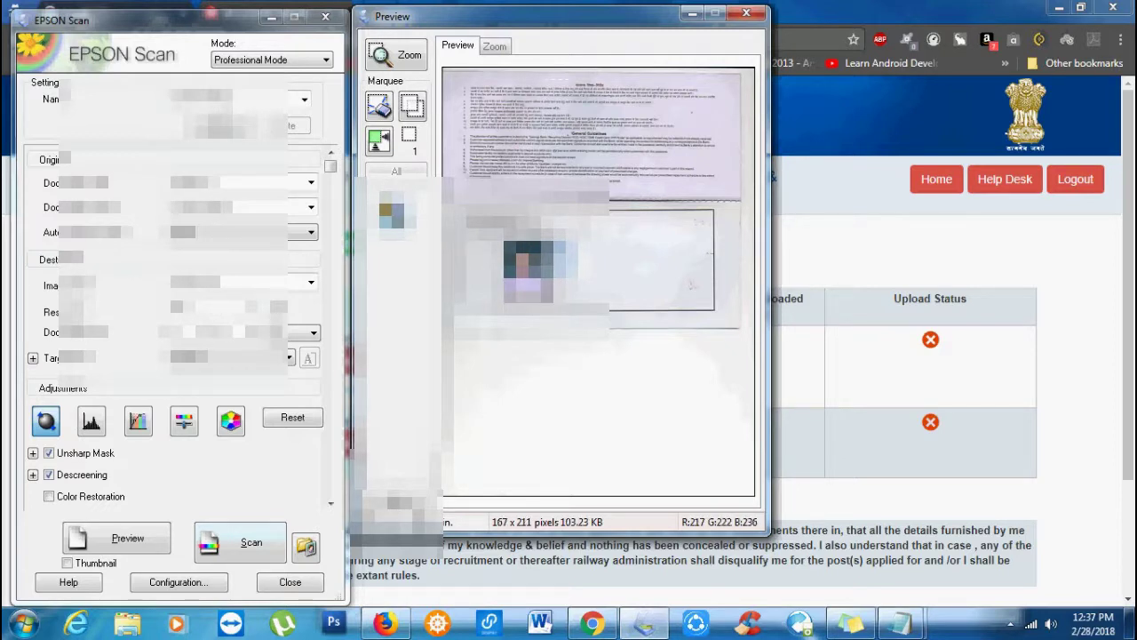
Step: Raise the scan resolution so the area is 267 x 338 pixels, and accept the file save settings
left_click(253, 313)
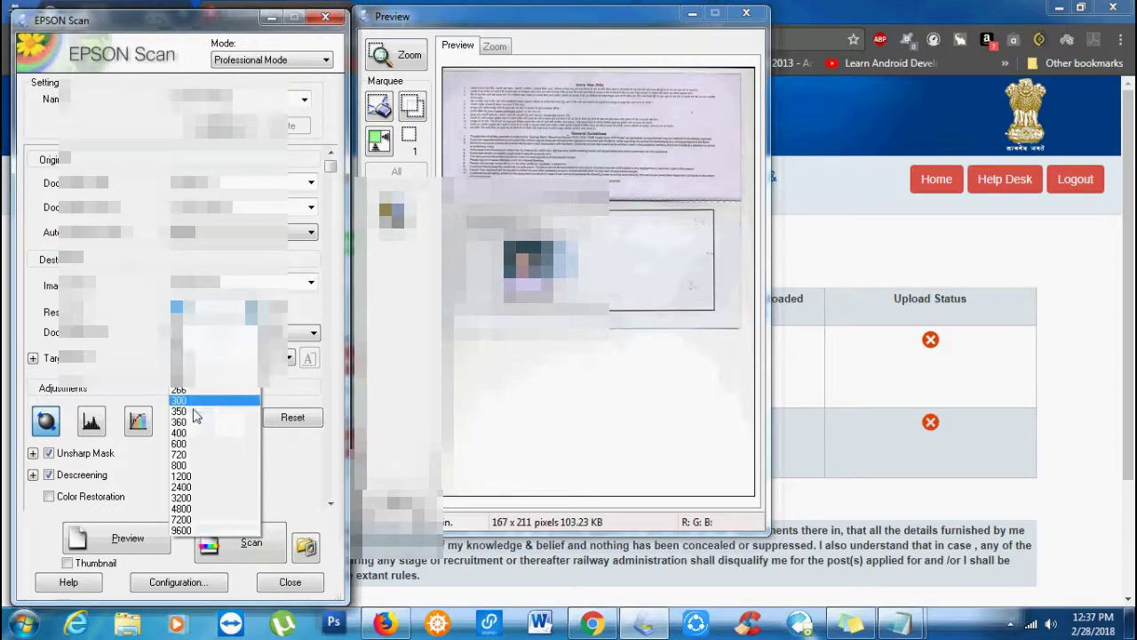
left_click(183, 388)
left_click(235, 538)
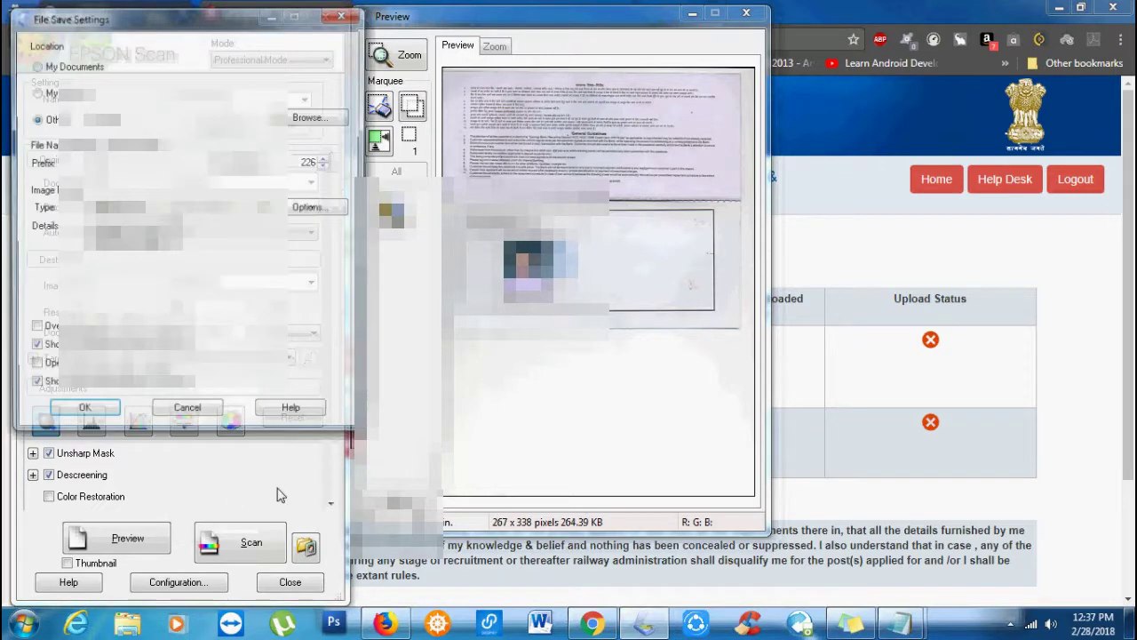
left_click(84, 407)
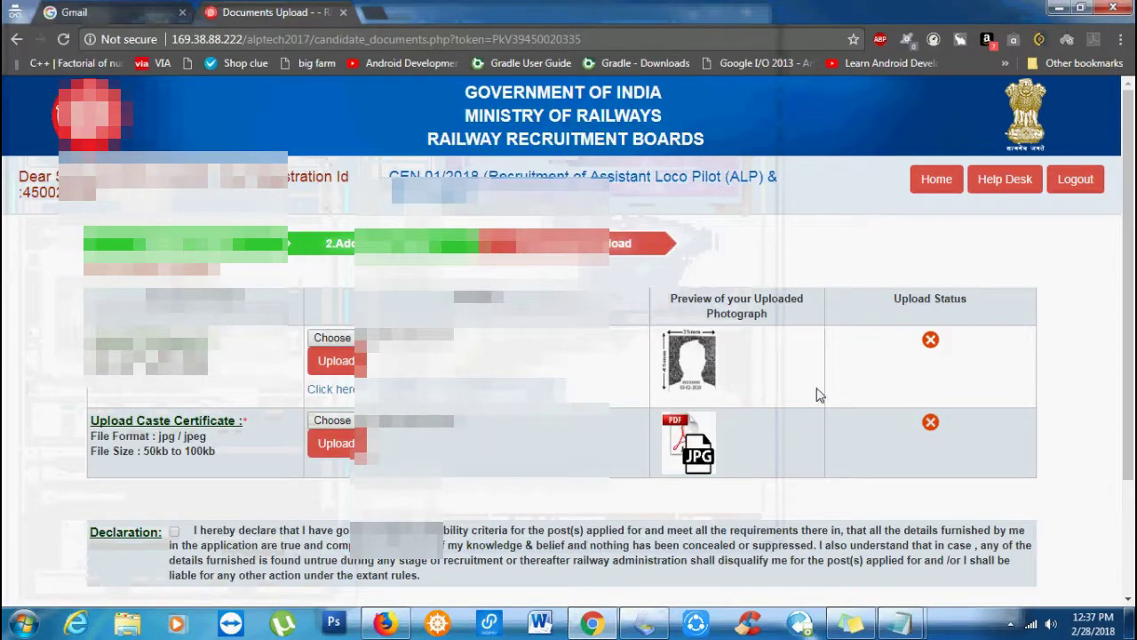
mouse_move(650, 630)
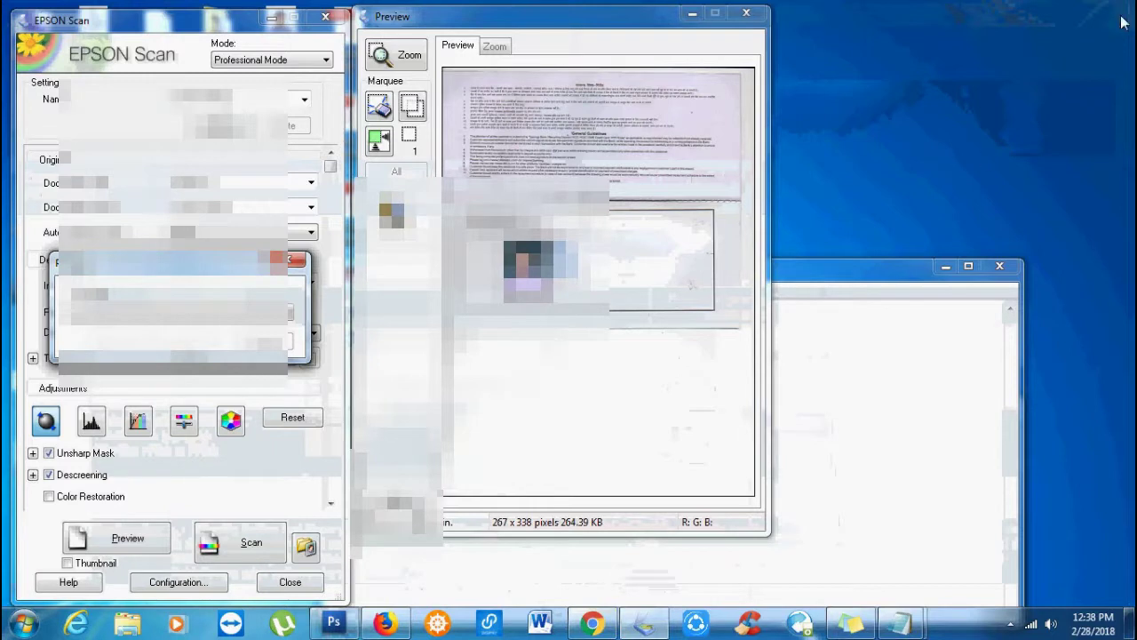
Step: Refresh the desktop, start a new Epson Scan preview, and minimize the text window
right_click(1122, 23)
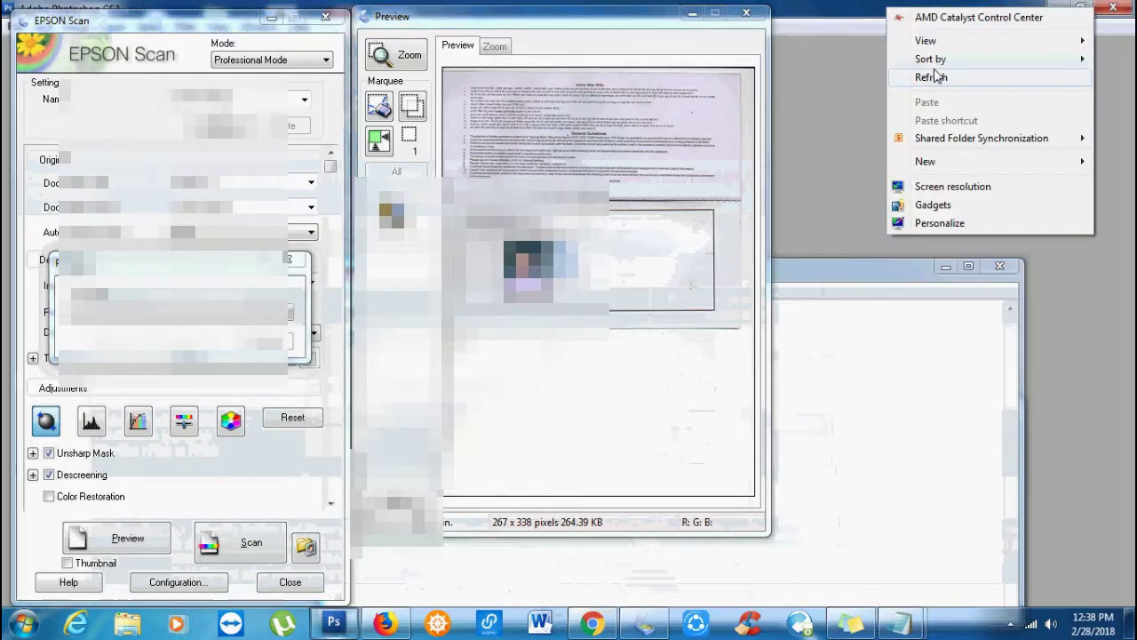
left_click(935, 78)
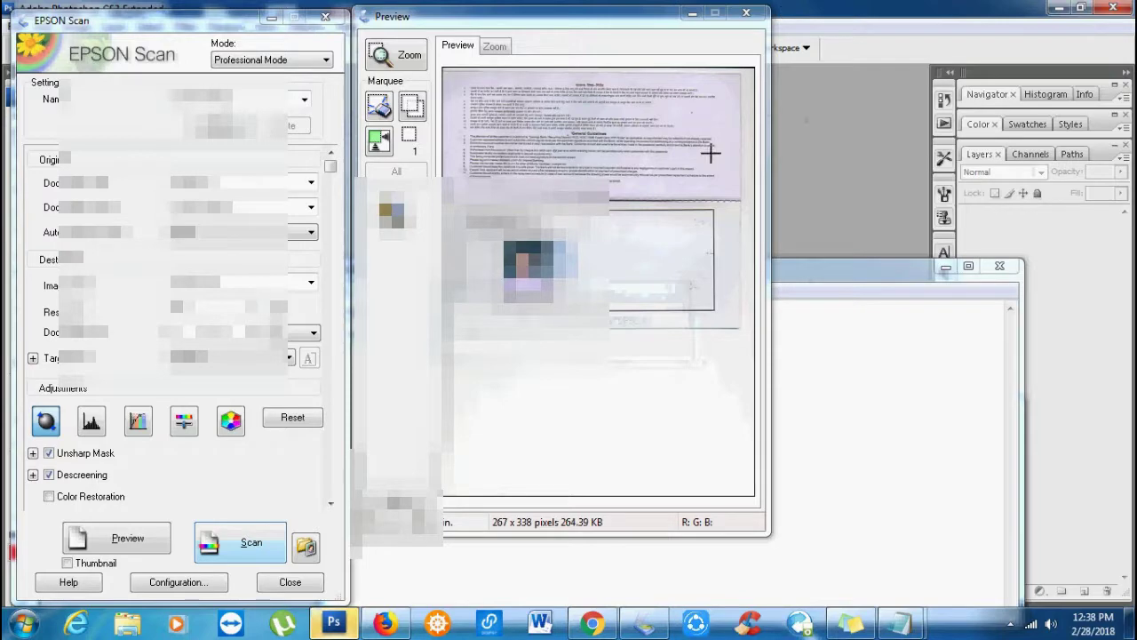
left_click(116, 538)
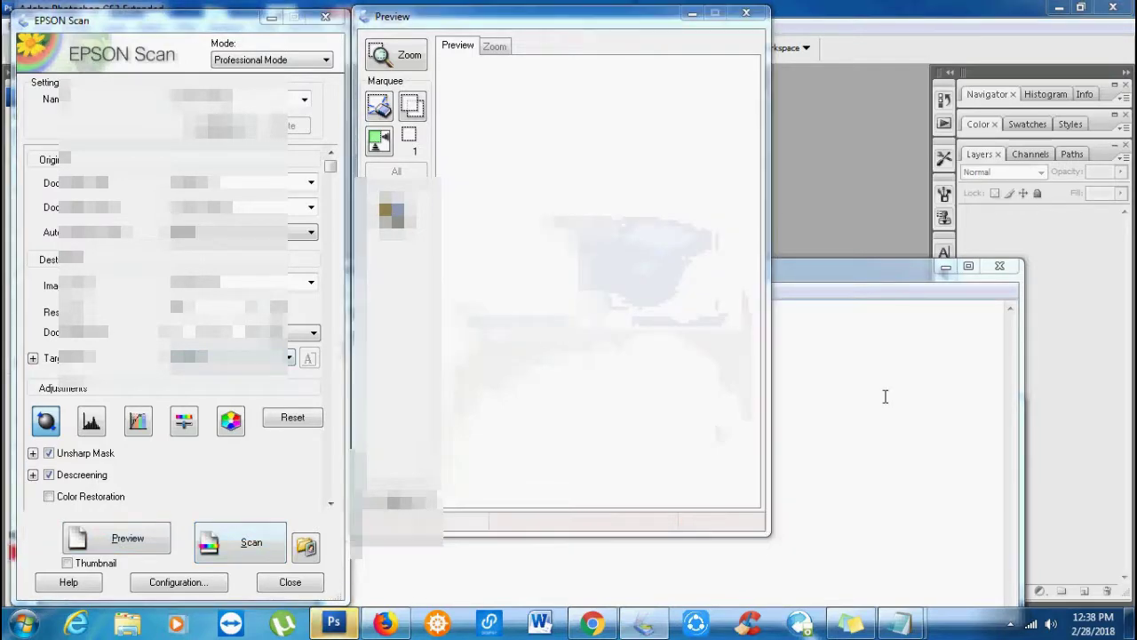
left_click(883, 491)
left_click(944, 266)
Step: Open the scanned photo img226.jpg from the Desktop in Photoshop
left_click(857, 237)
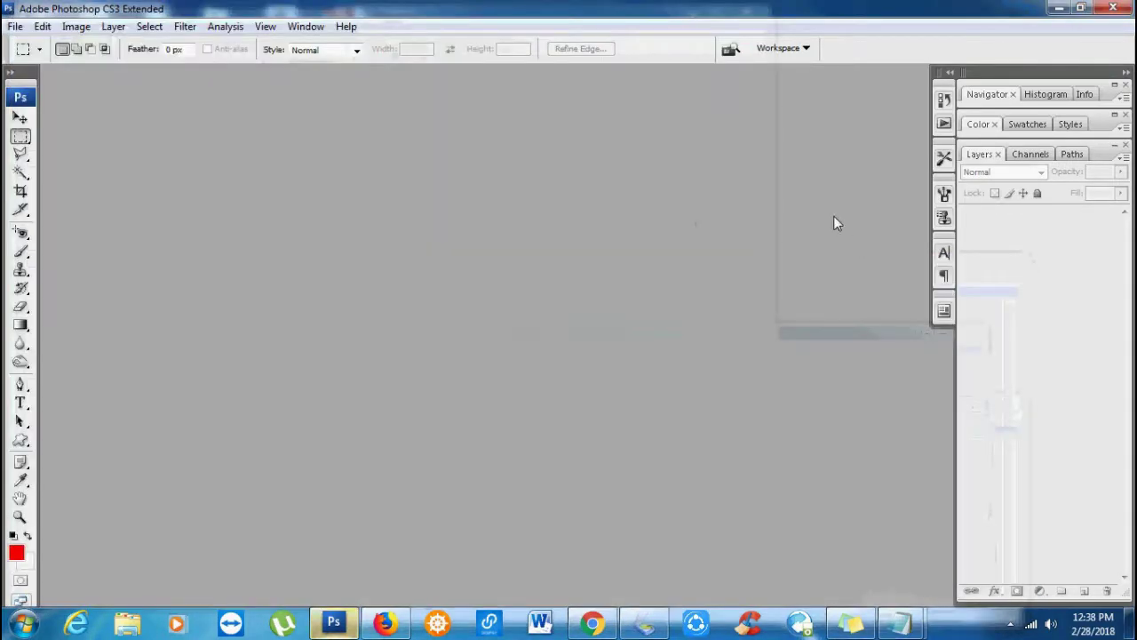
key("ctrl+o")
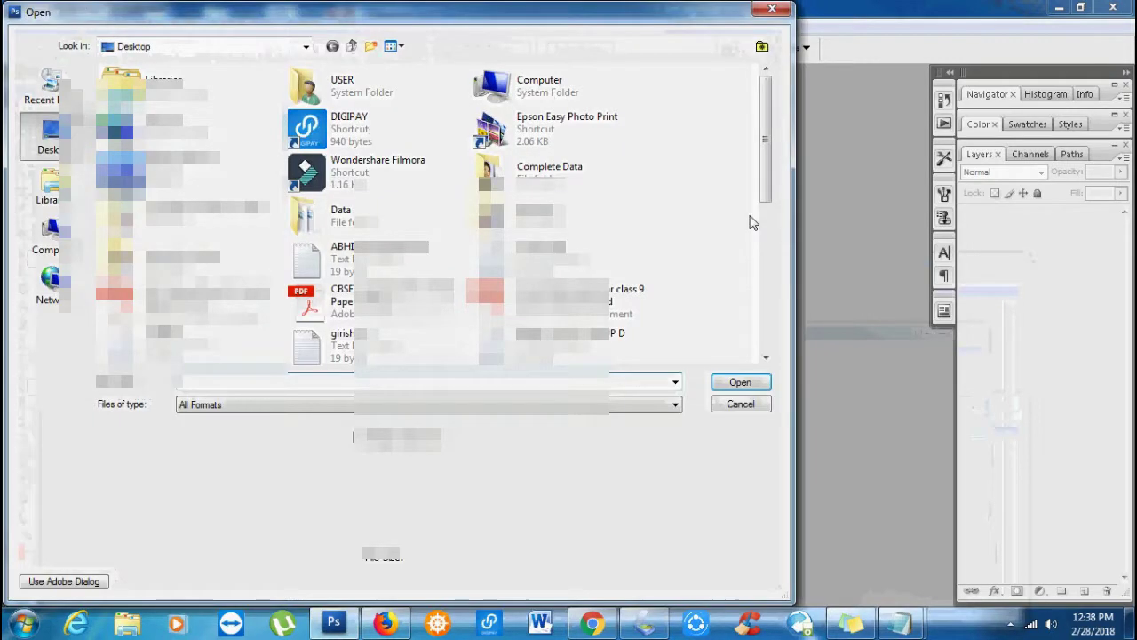
scroll(710, 223, "down", 5)
left_click(540, 96)
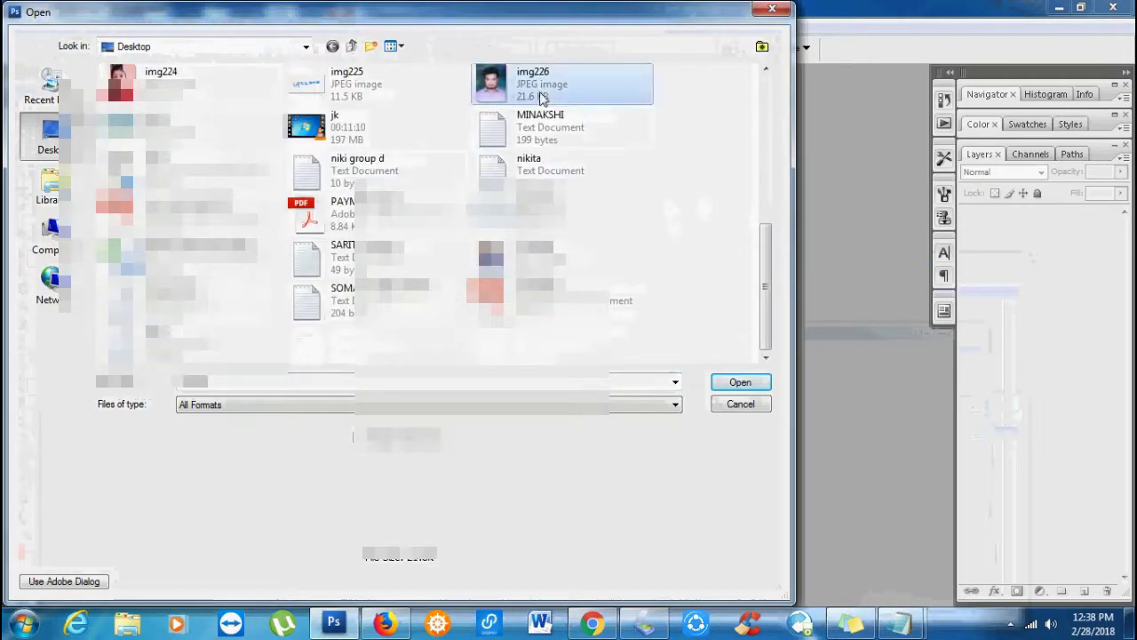
key("Return")
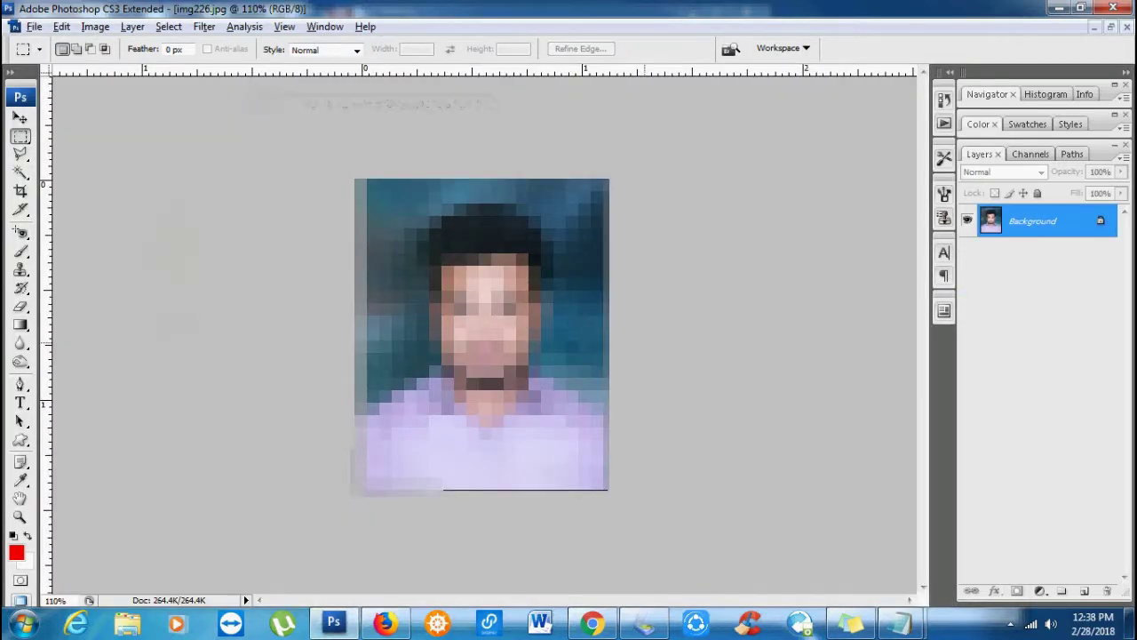
Step: Lower the Levels white input to 247 to slightly brighten the photo
key("ctrl+l")
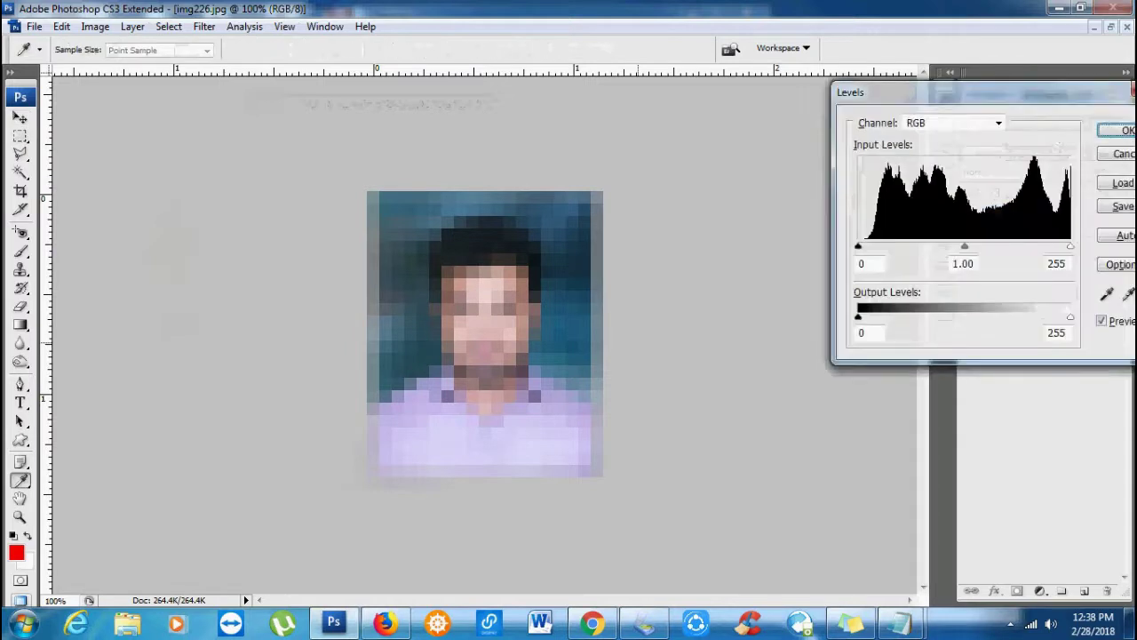
left_click_drag(1070, 247, 1064, 247)
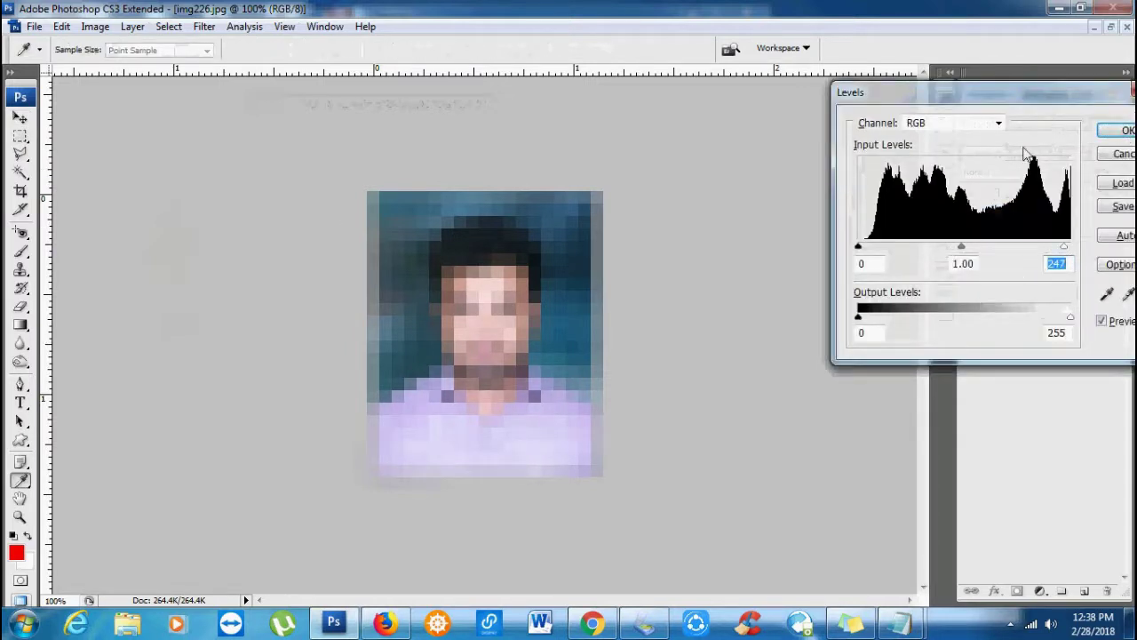
left_click(1119, 131)
left_click(20, 268)
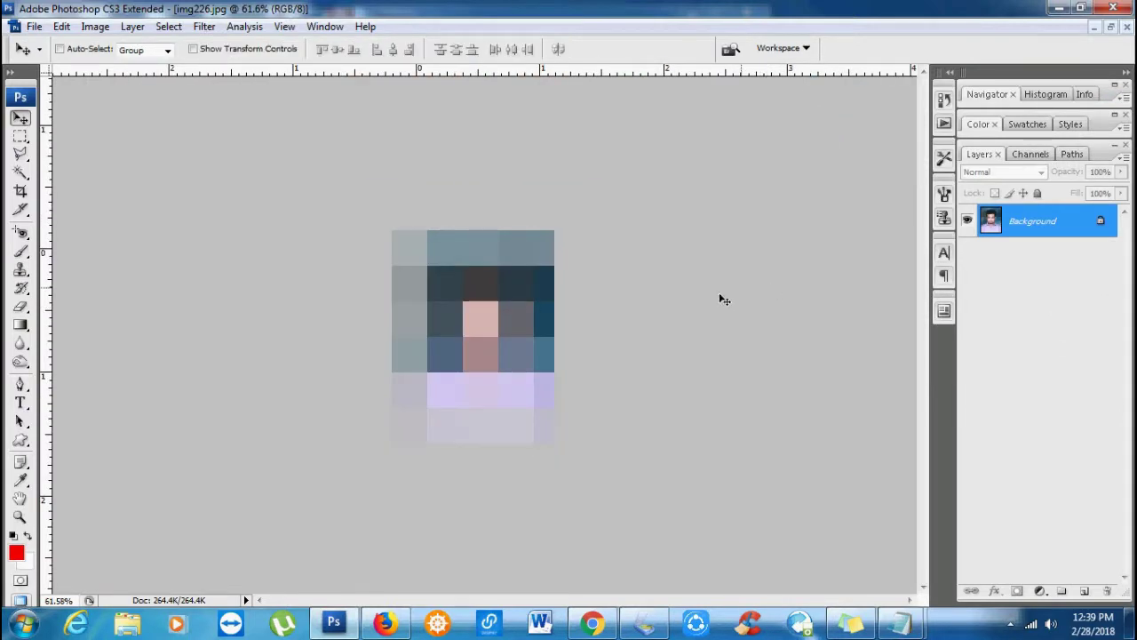
Step: Create a new 3.5 × 4.5 cm document at 300 resolution
left_click(1110, 27)
key("ctrl+n")
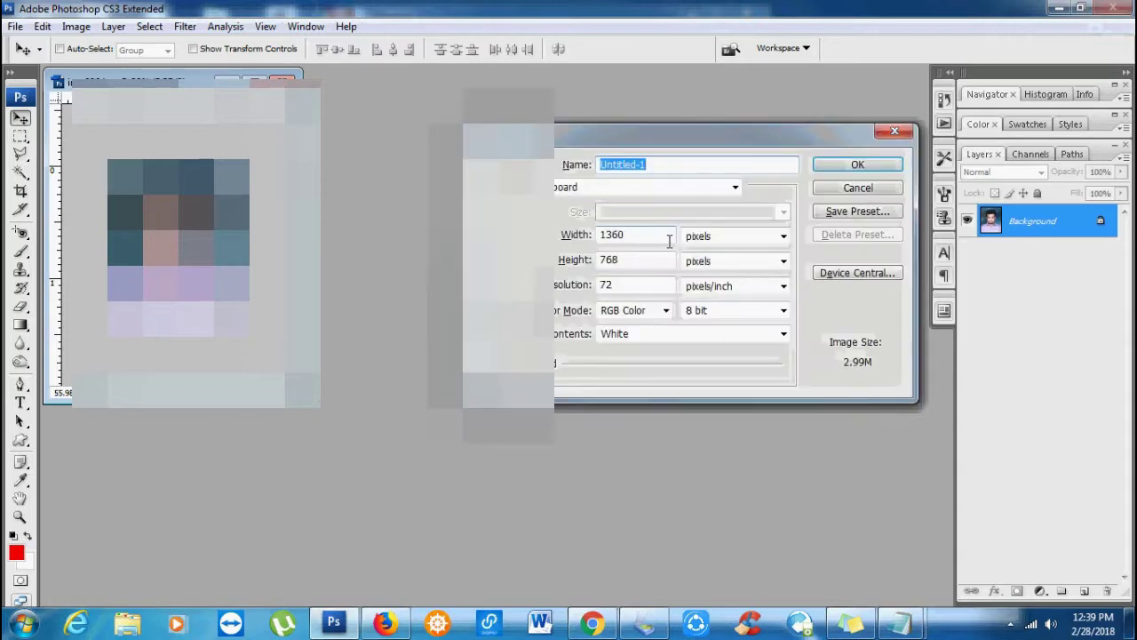
left_click(734, 236)
left_click(701, 277)
double_click(650, 235)
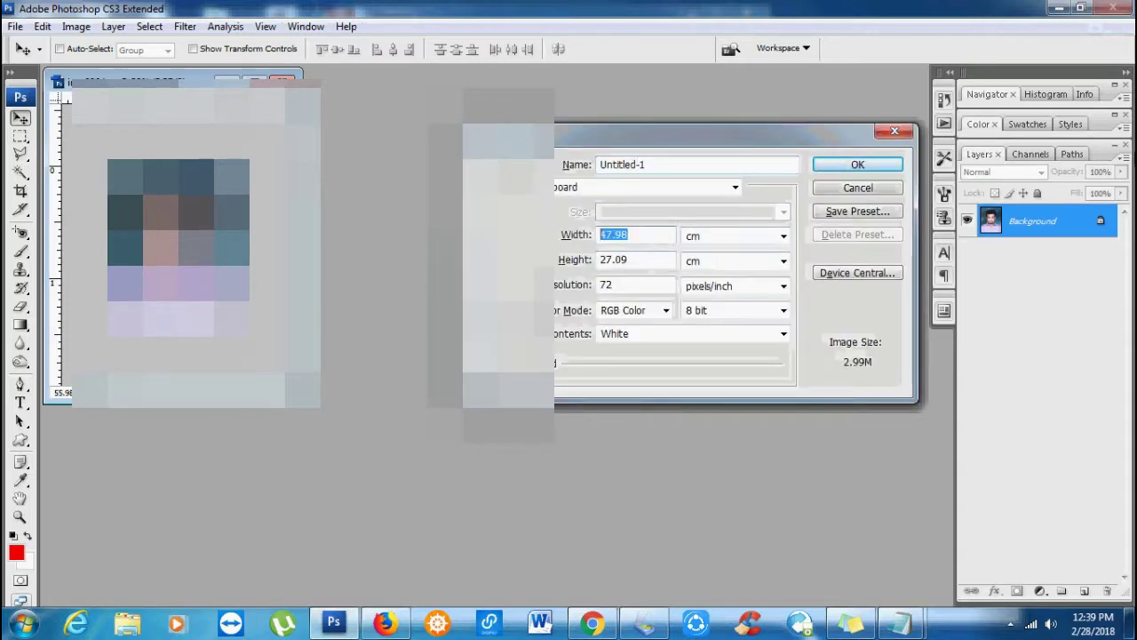
type("3.5")
key("Tab")
type("4")
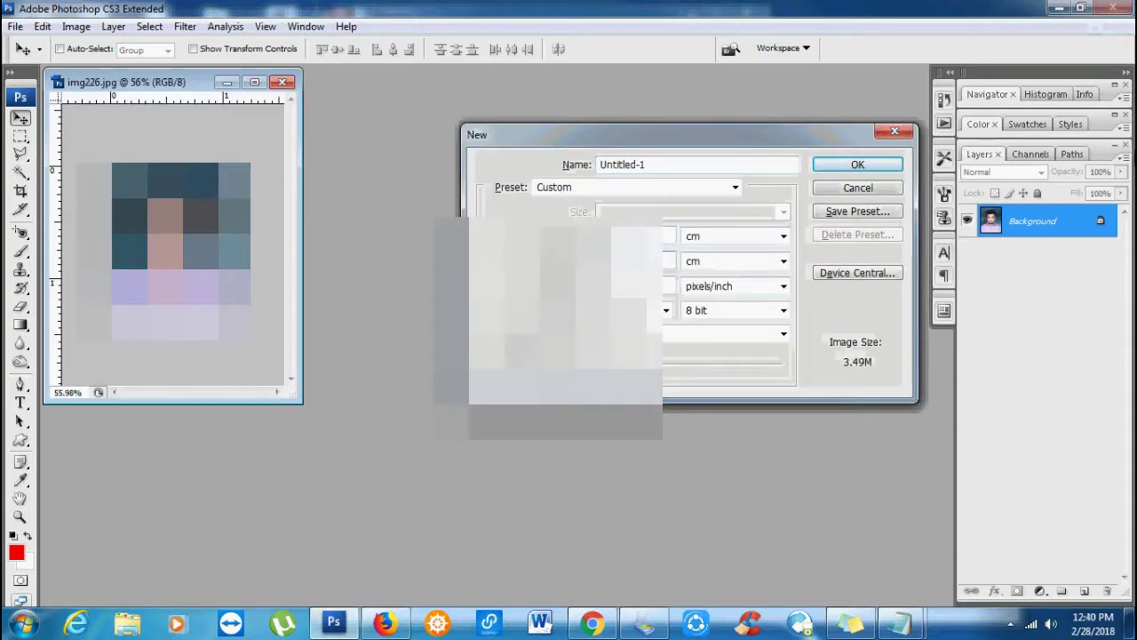
type(".5")
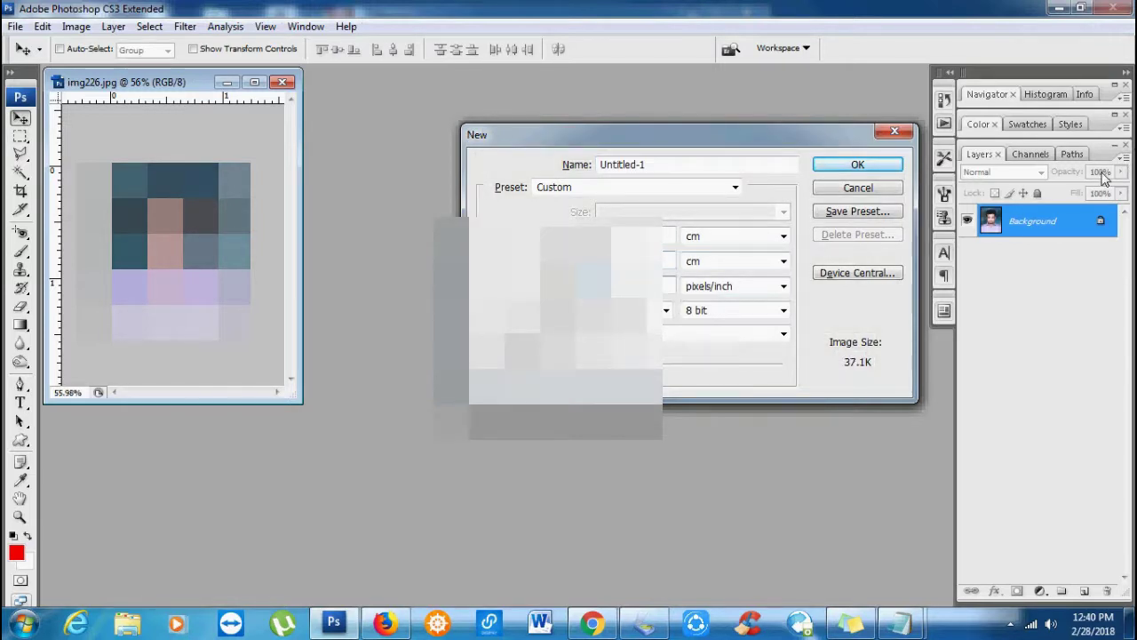
key("Tab")
type("300")
key("Return")
Step: Copy the photo into the new page and scale it proportionally to fill the width
left_click_drag(200, 82, 504, 107)
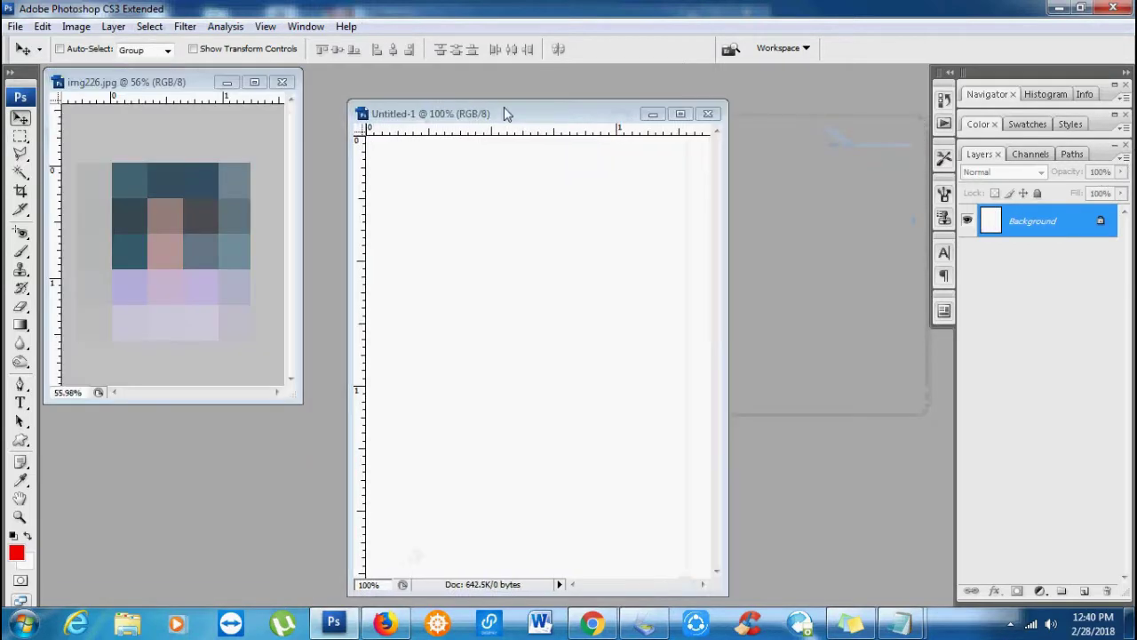
key("ctrl+minus")
left_click_drag(178, 249, 490, 293)
key("ctrl+t")
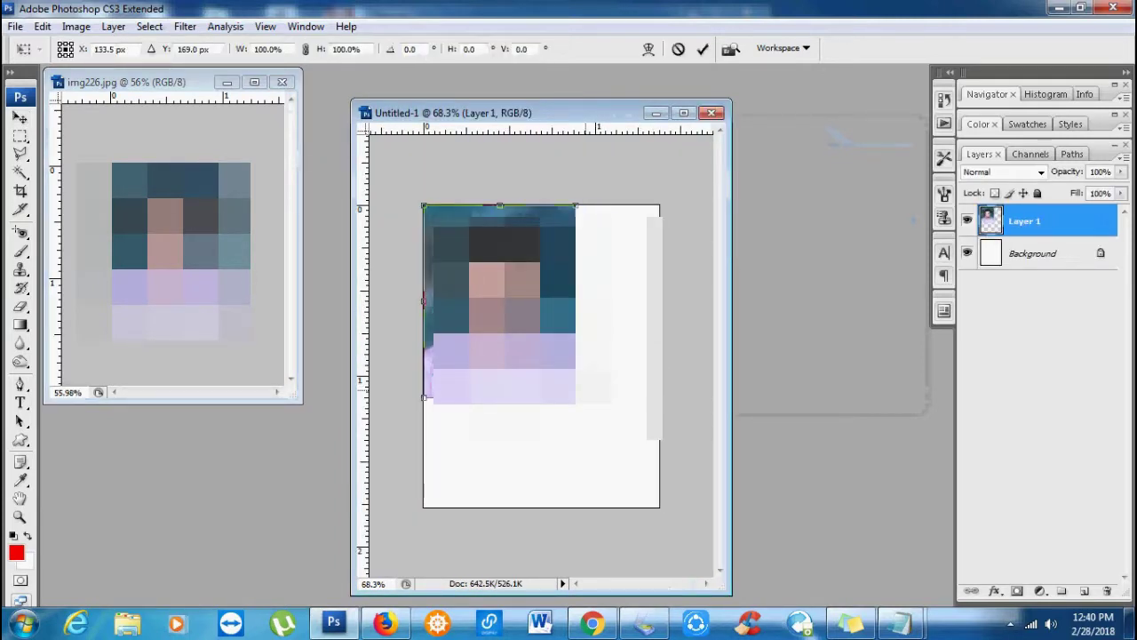
left_click_drag(576, 397, 655, 503)
key("Return")
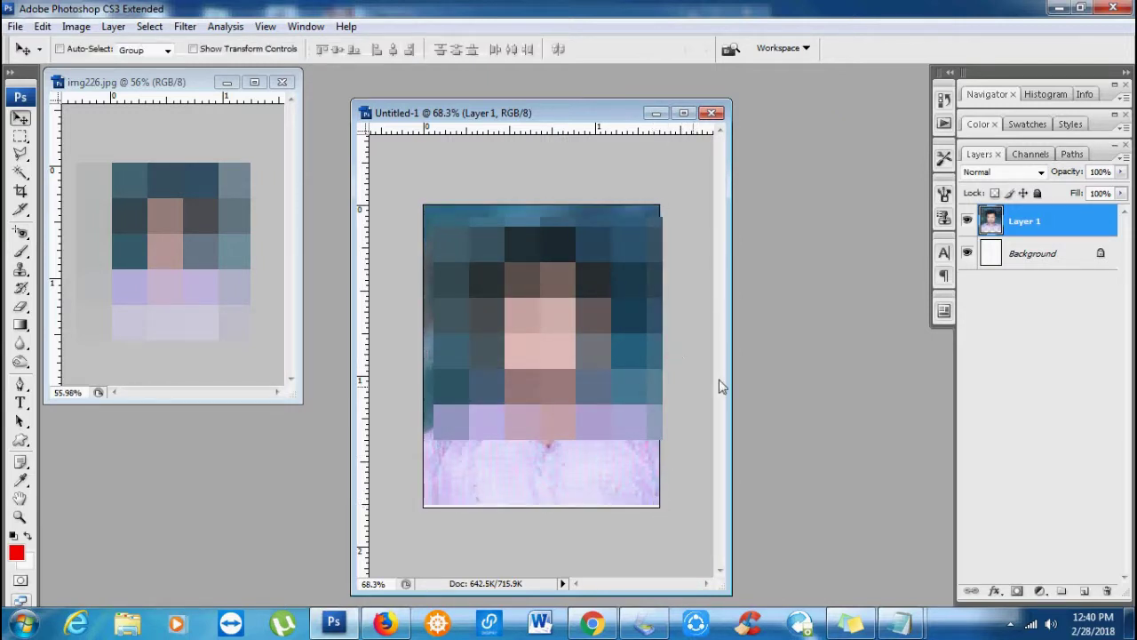
left_click(21, 190)
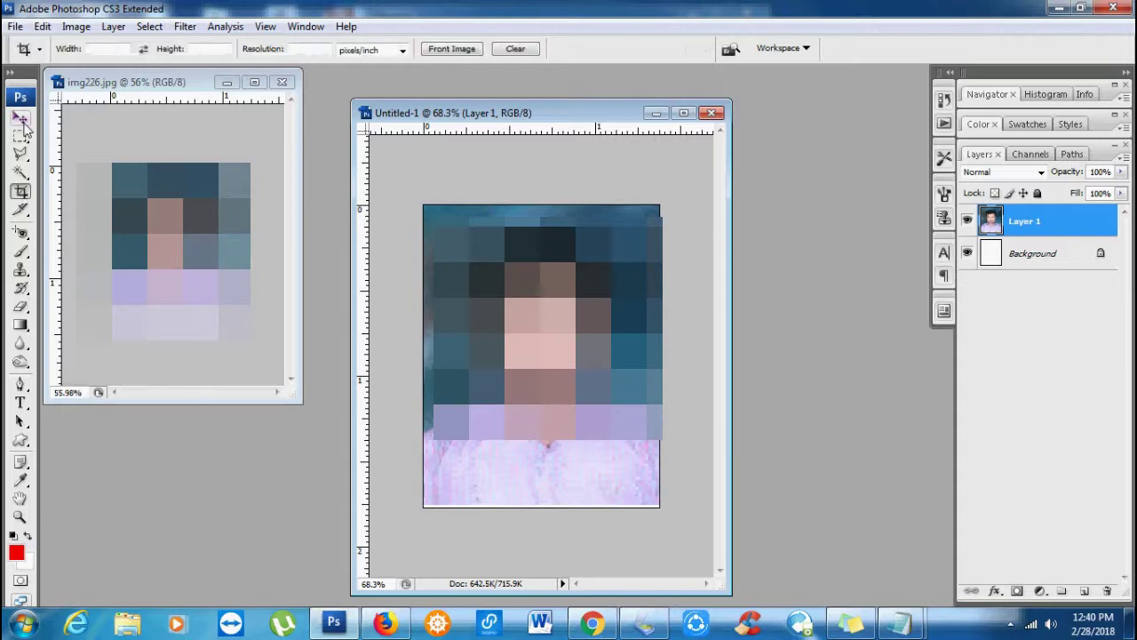
left_click(20, 118)
left_click(21, 136)
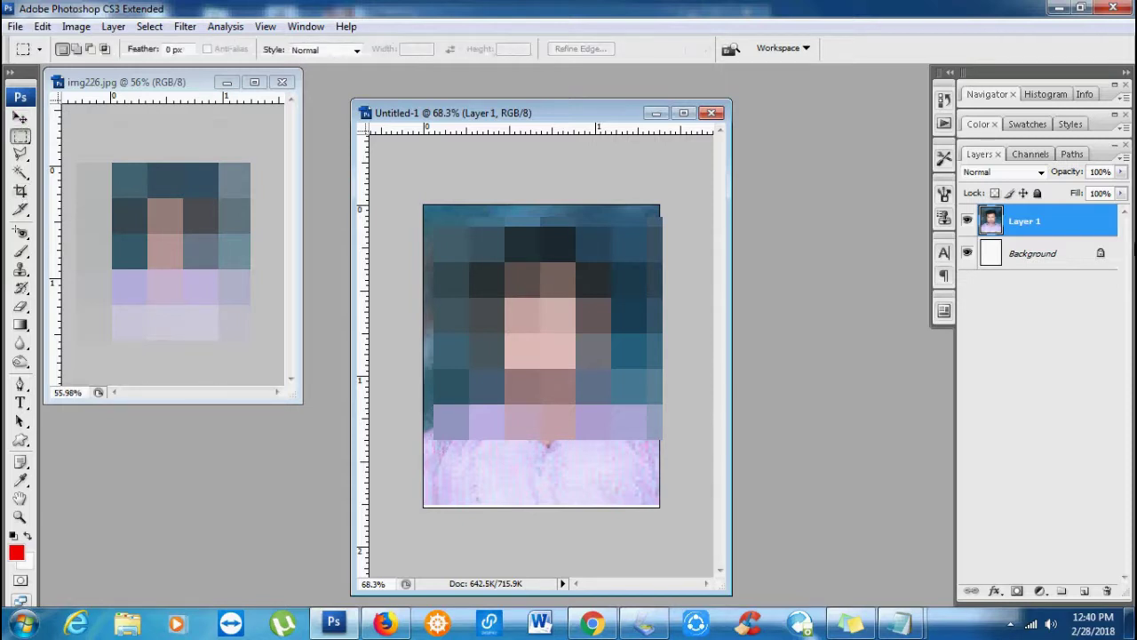
Step: Add a new layer and fill a strip along the photo's bottom with white
left_click(1084, 591)
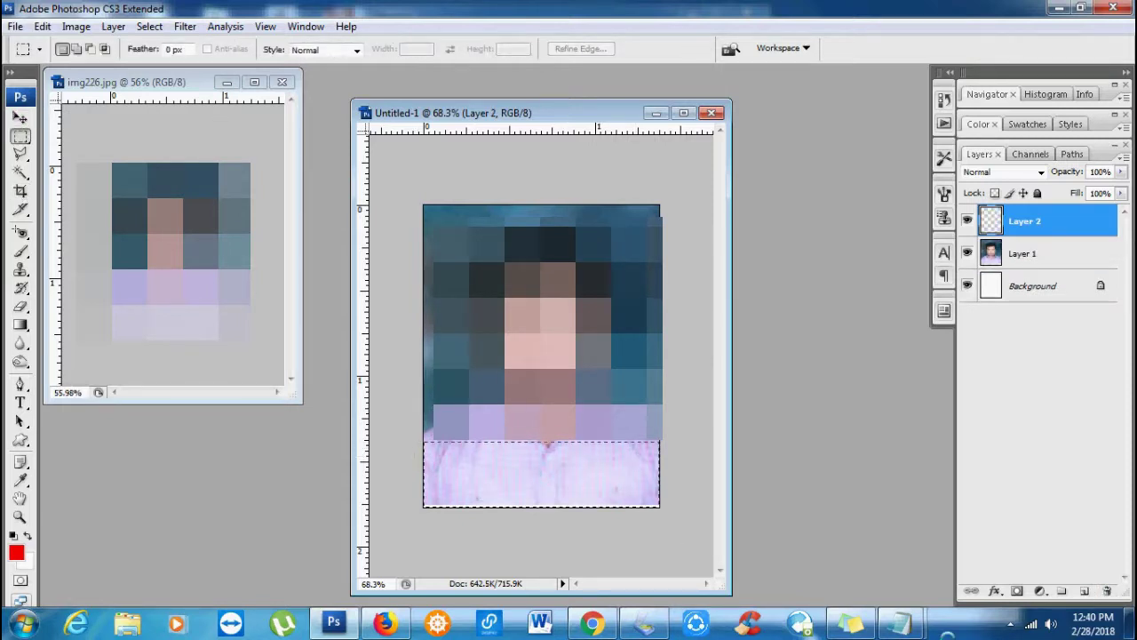
left_click_drag(419, 439, 663, 510)
key("ctrl+BackSpace")
key("ctrl+d")
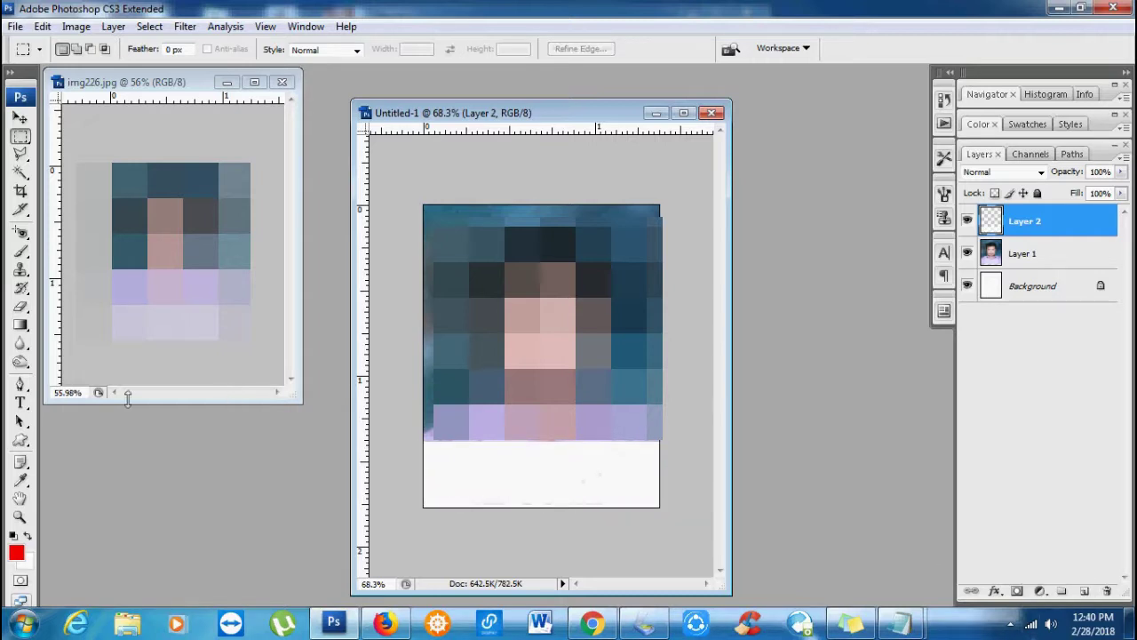
Step: Type the applicant's name in black Times New Roman at 18 pt
left_click(21, 401)
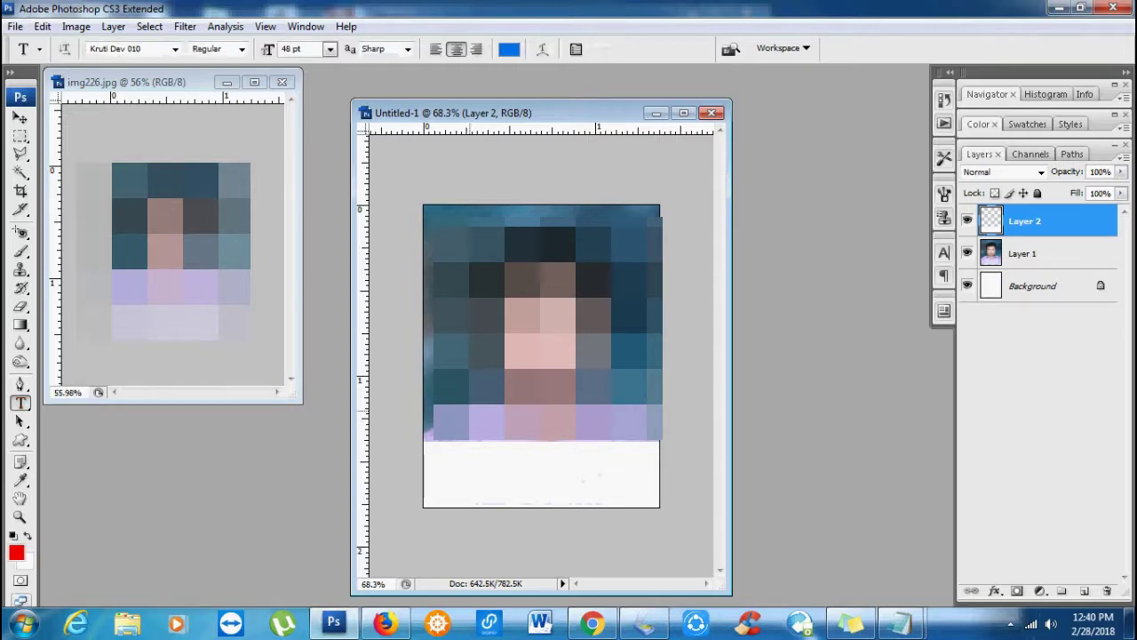
left_click(469, 422)
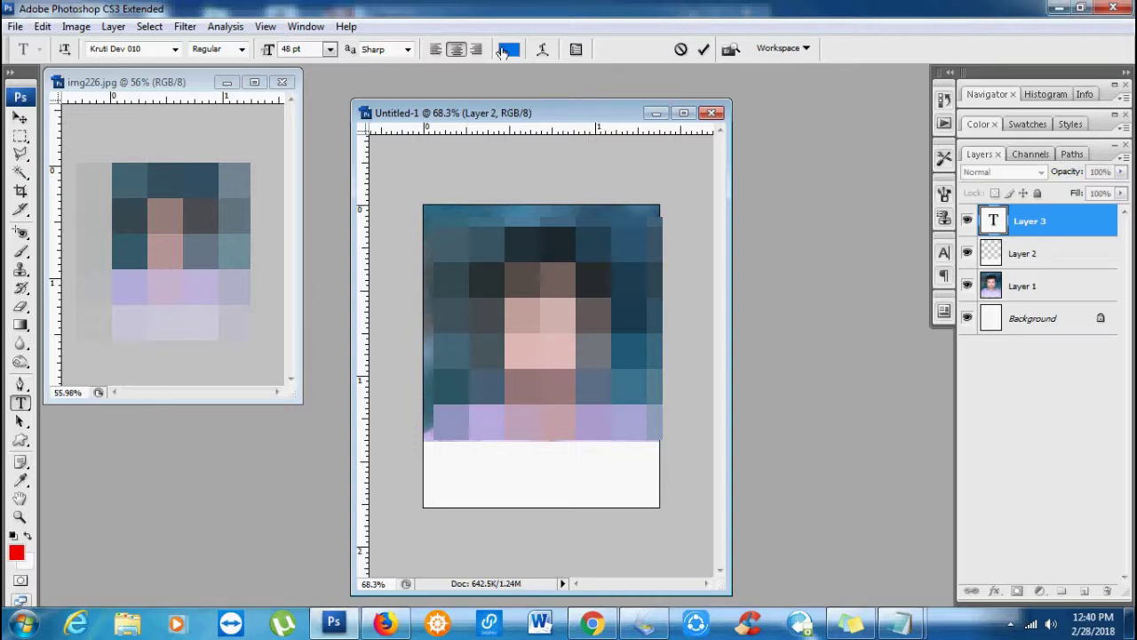
left_click(508, 48)
left_click_drag(600, 472, 604, 520)
key("Return")
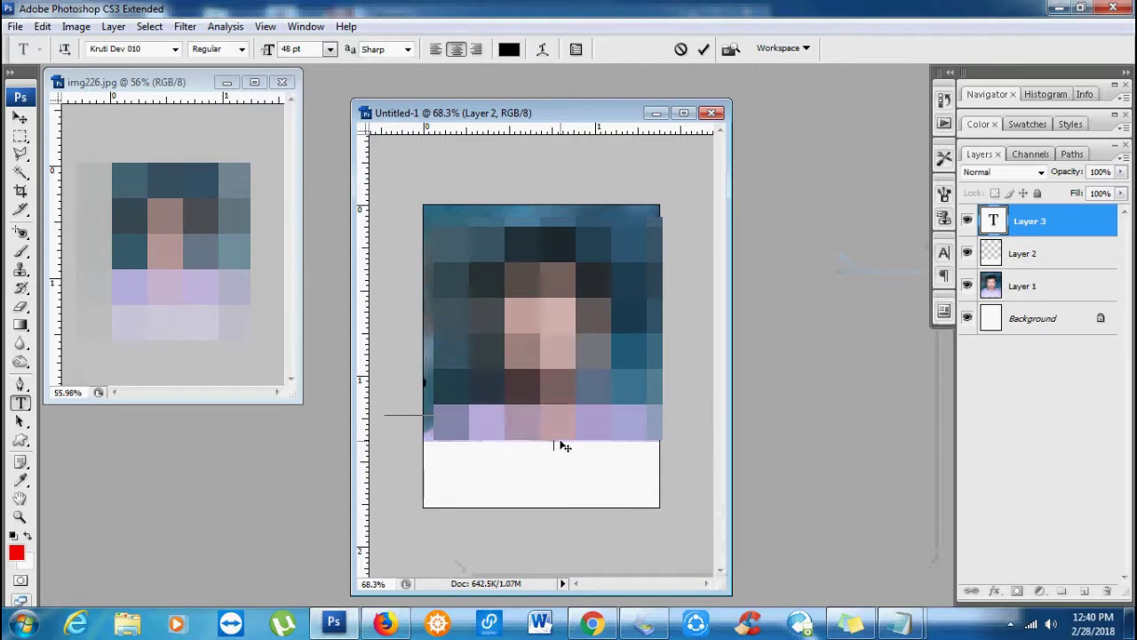
left_click(133, 49)
type("Times New Roman")
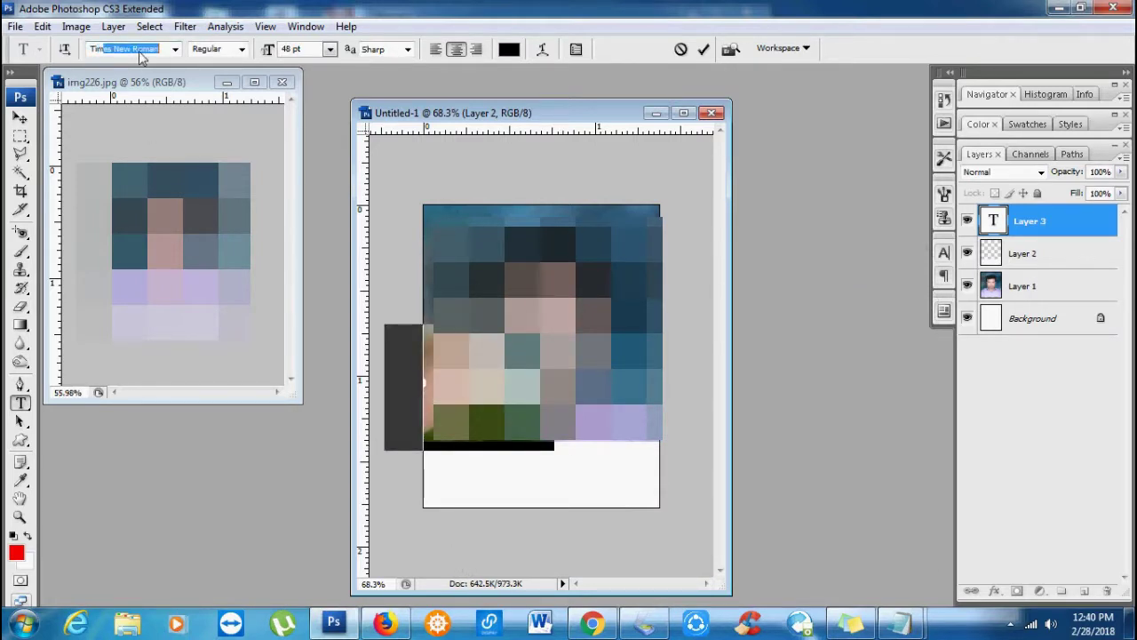
key("Return")
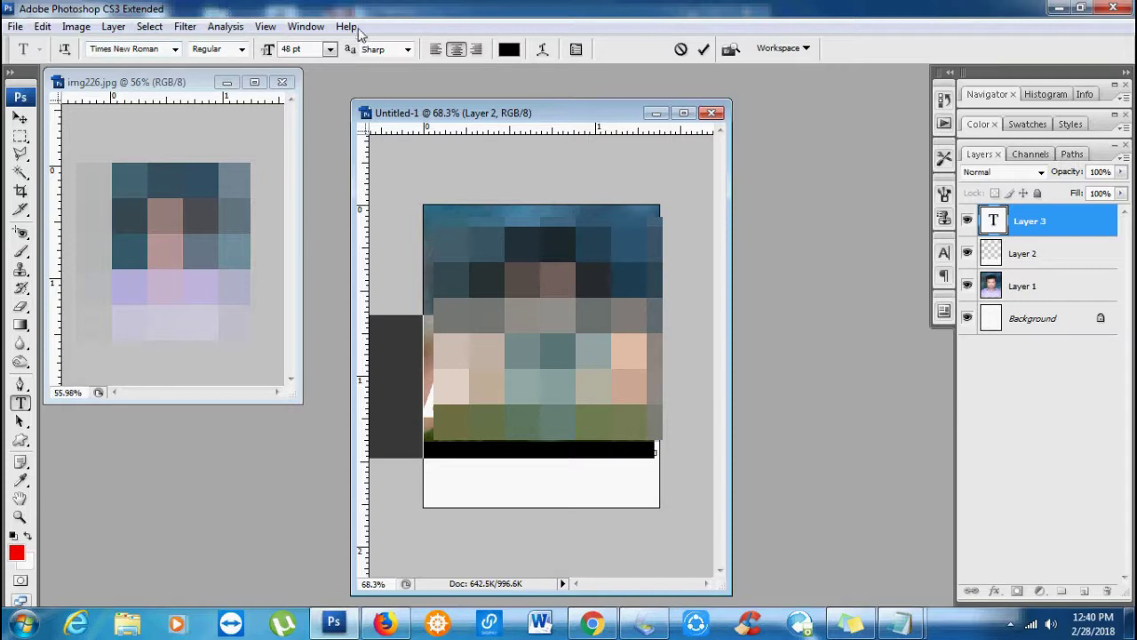
left_click(329, 48)
left_click(319, 222)
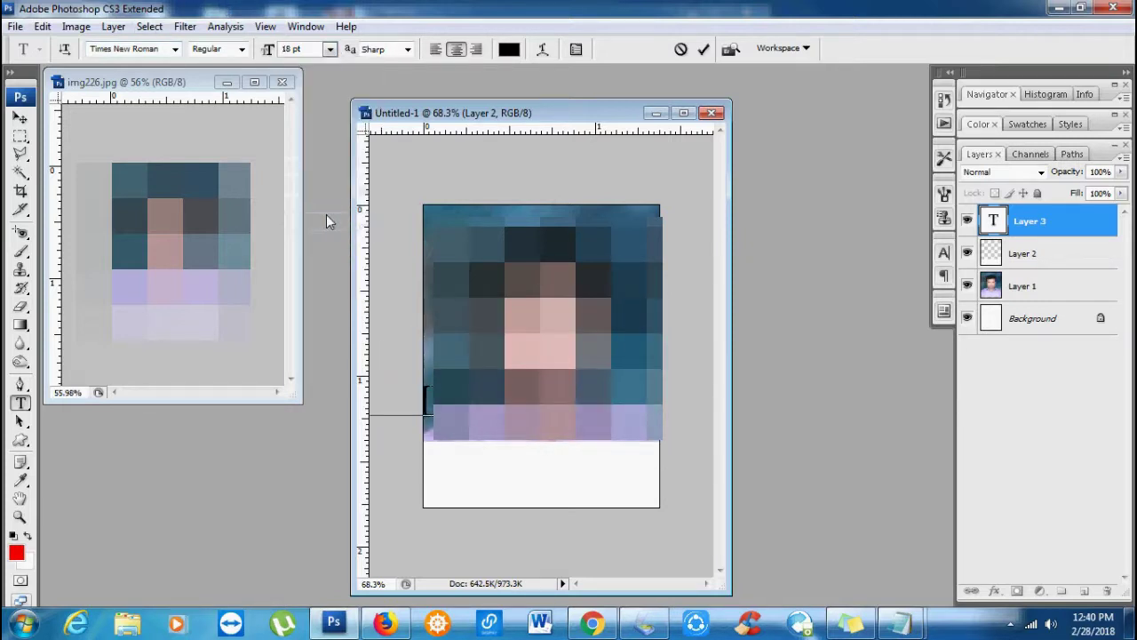
left_click(21, 135)
Step: Resize the name text and move it onto the white strip
left_click(20, 118)
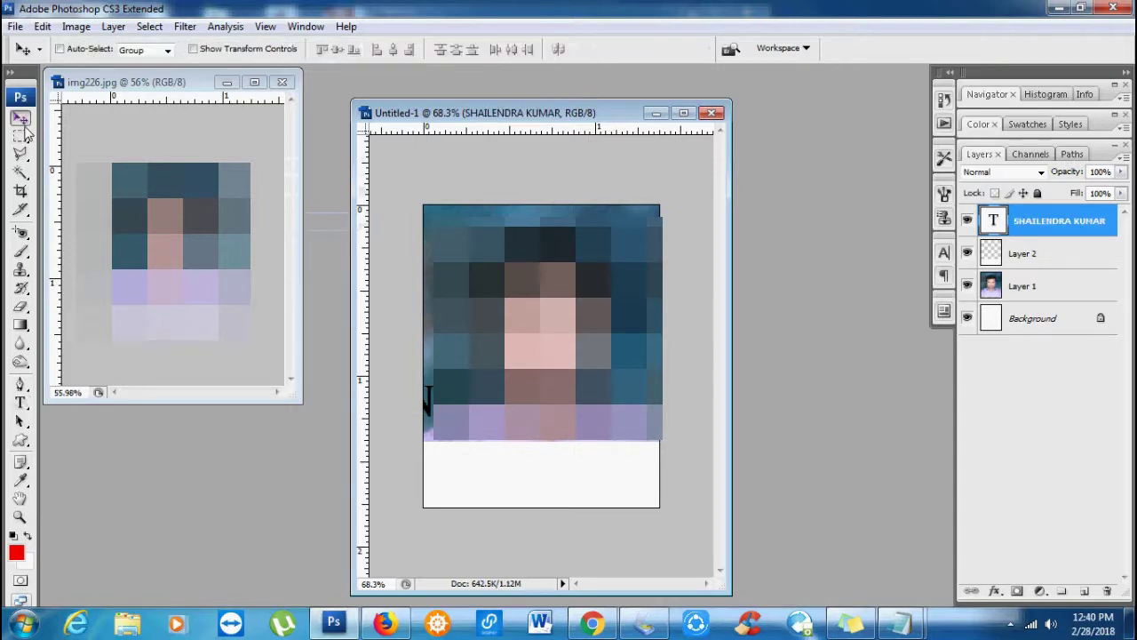
key("ctrl+t")
left_click_drag(675, 403, 655, 471)
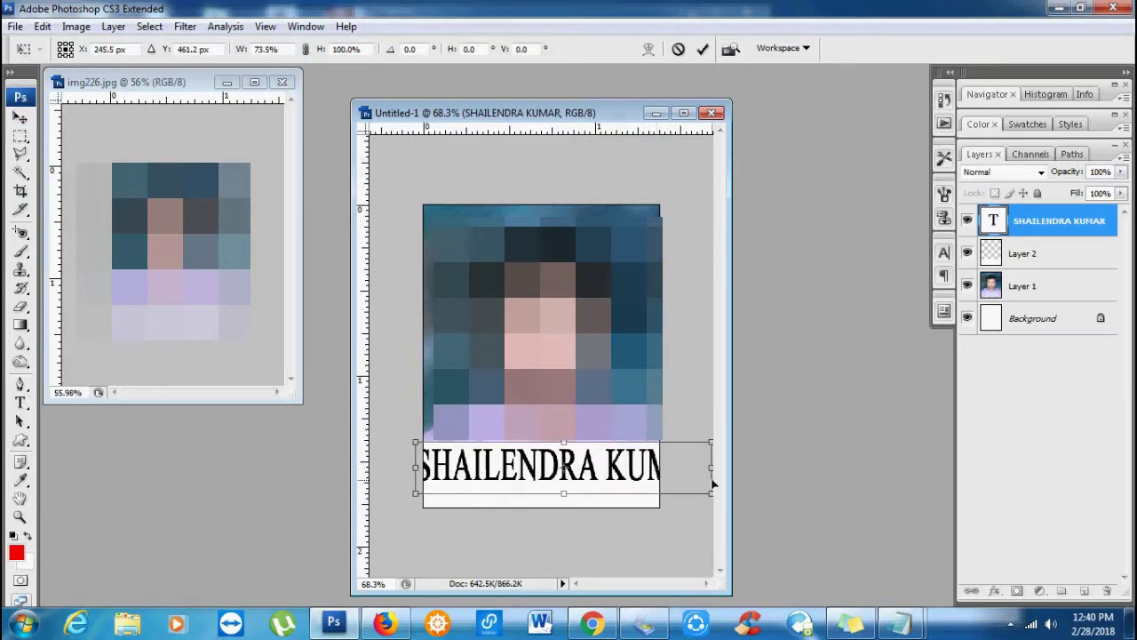
left_click_drag(711, 497, 635, 490)
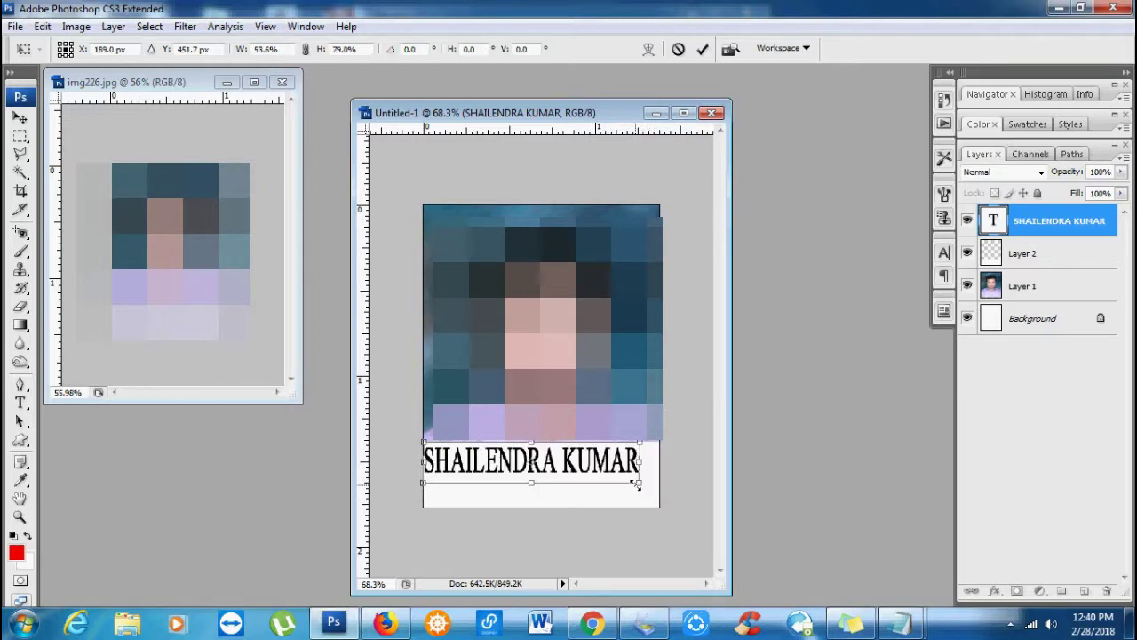
key("Return")
key("Right")
key("Right")
key("Right")
key("Right")
key("Right")
key("Right")
key("Right")
key("Right")
key("Right")
key("Right")
key("Right")
key("Right")
key("Right")
key("Right")
key("Right")
key("Right")
key("Right")
key("Right")
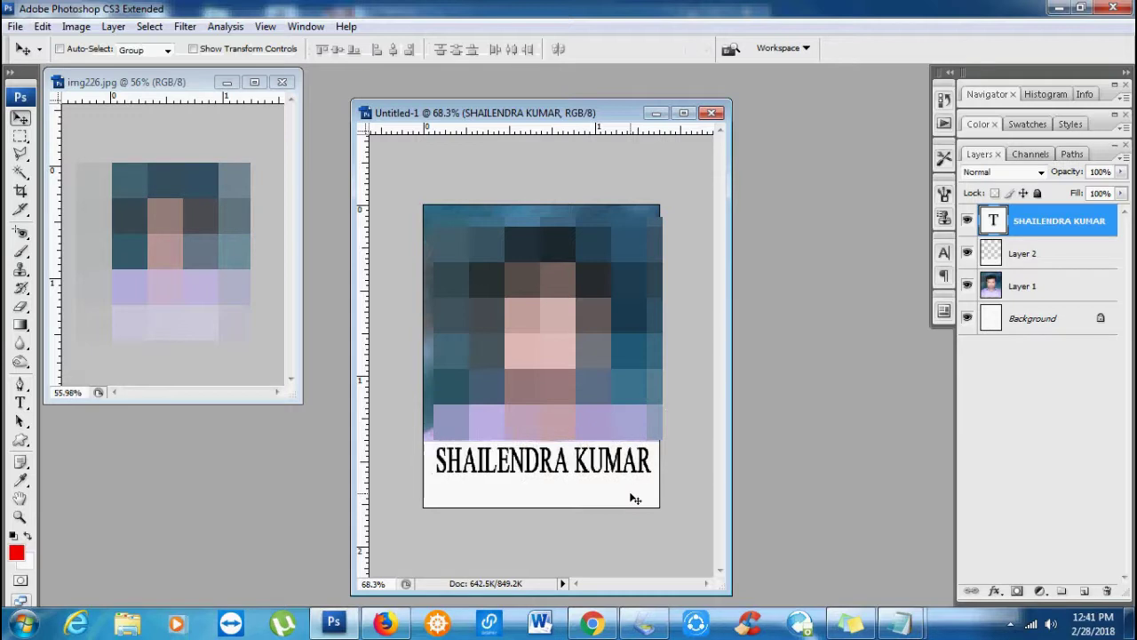
Step: Add the date 25-02-2018 as text and place it below the name
left_click(20, 402)
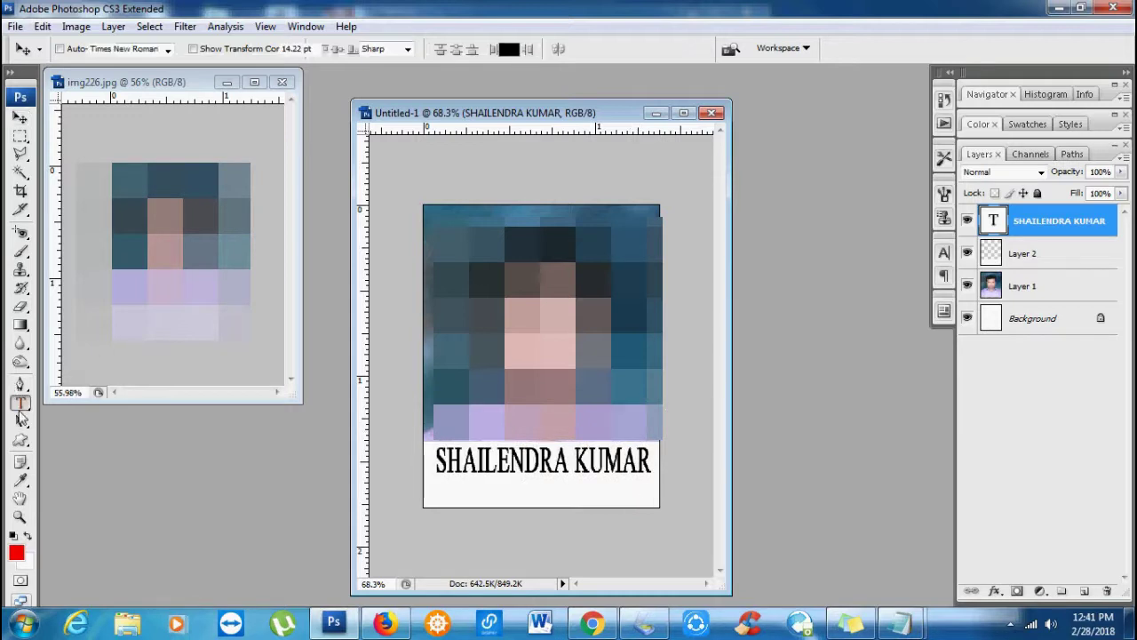
left_click(387, 356)
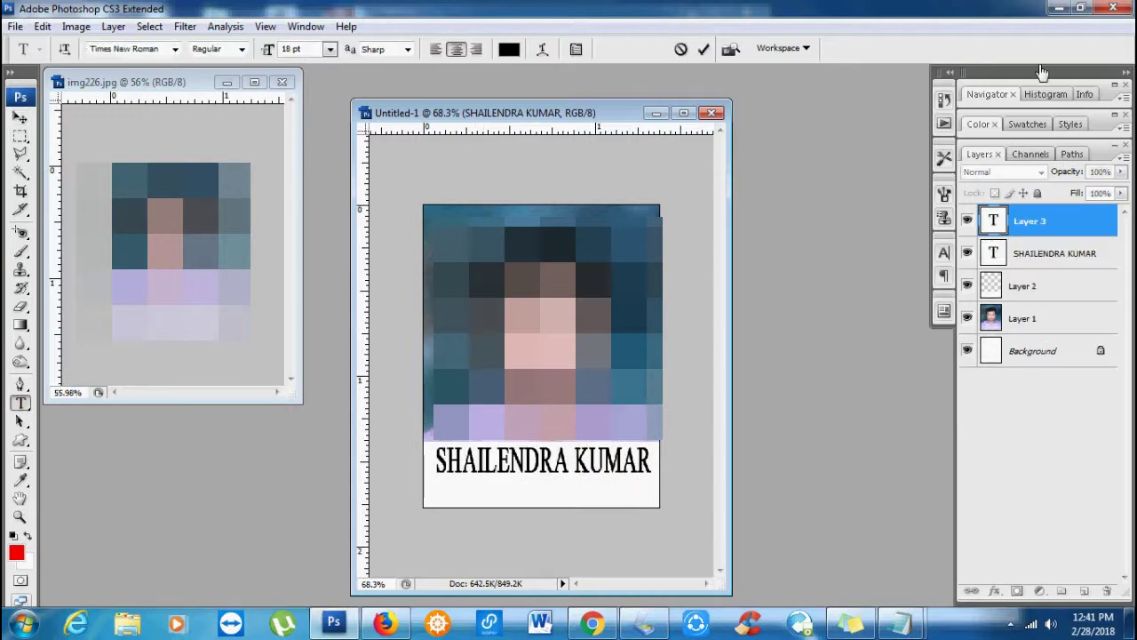
type("S")
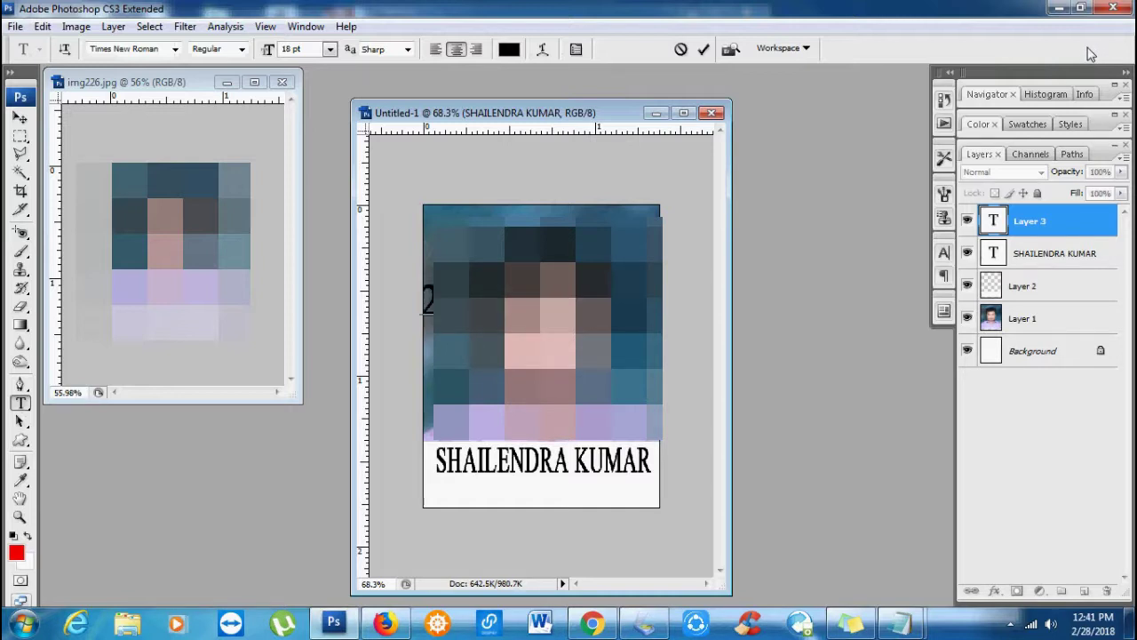
type(".")
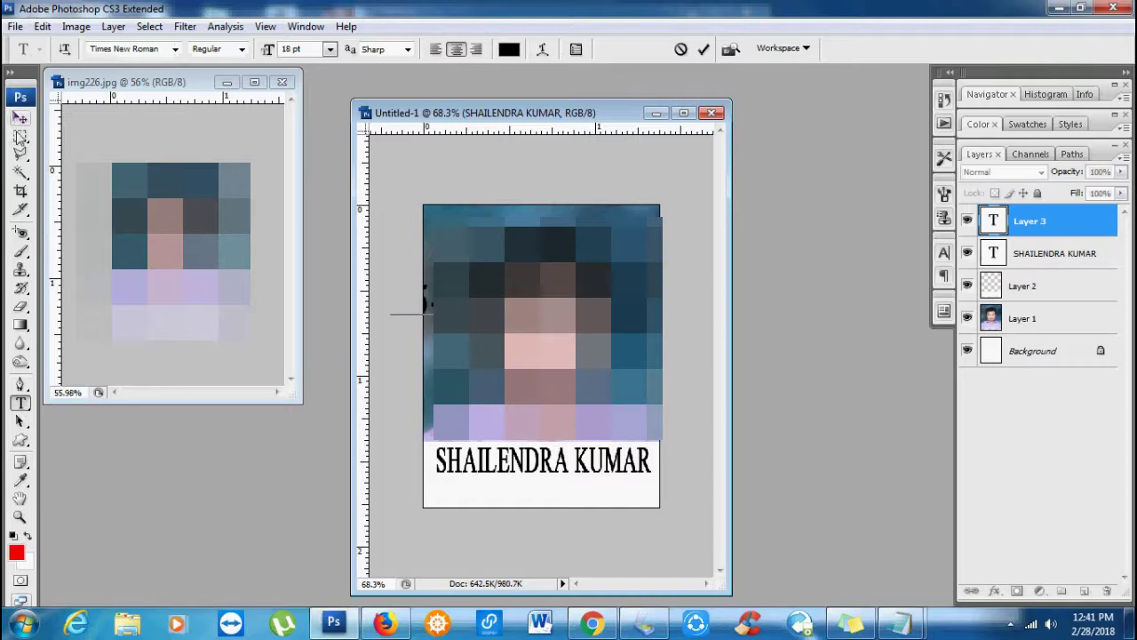
left_click(20, 120)
key("ctrl+t")
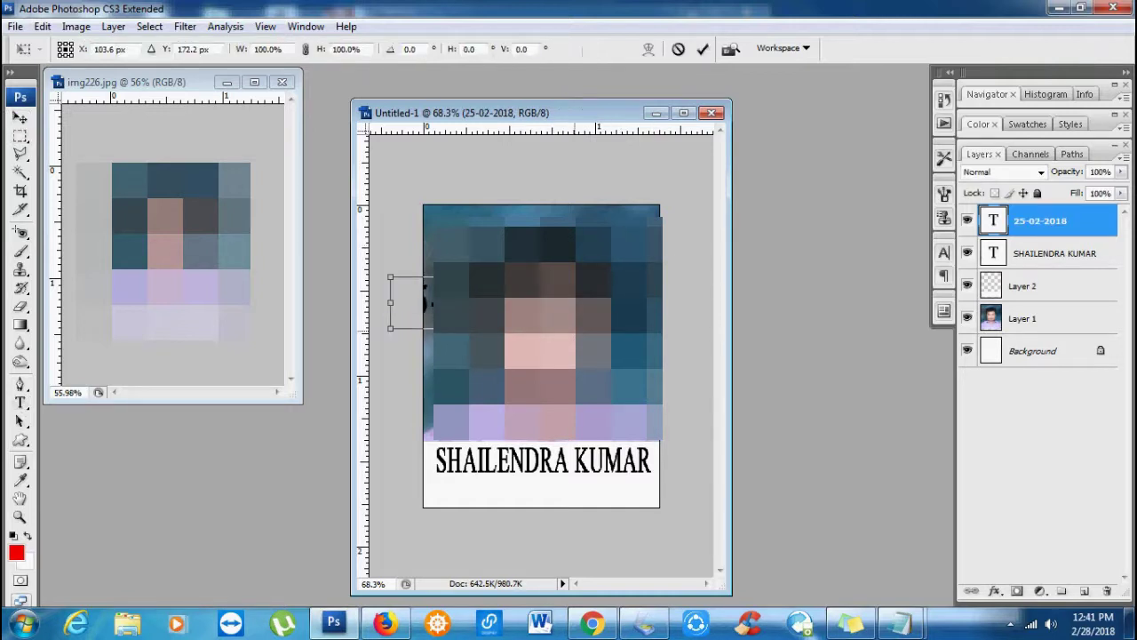
left_click_drag(425, 291, 573, 486)
key("Return")
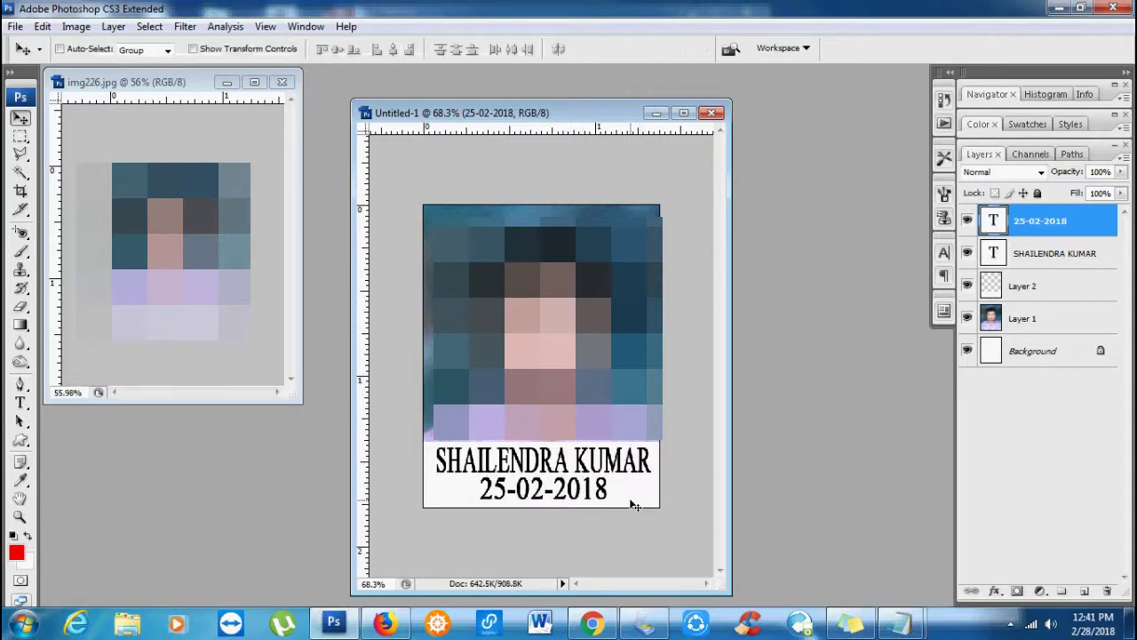
Step: Save the captioned photo as a JPEG, accepting the default quality settings
left_click(15, 26)
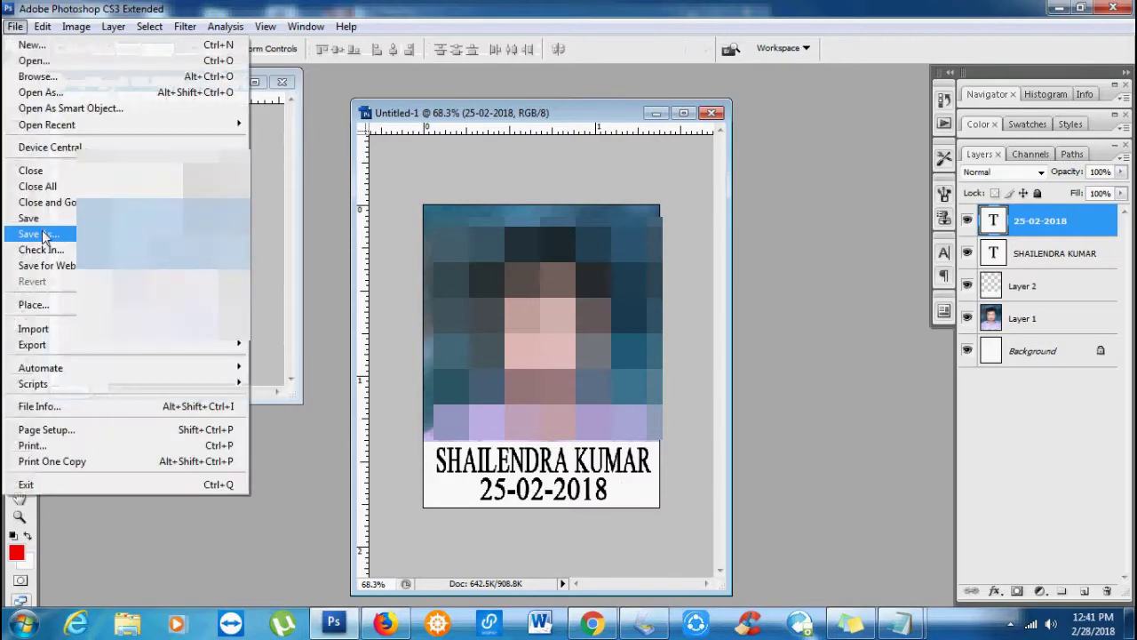
left_click(43, 234)
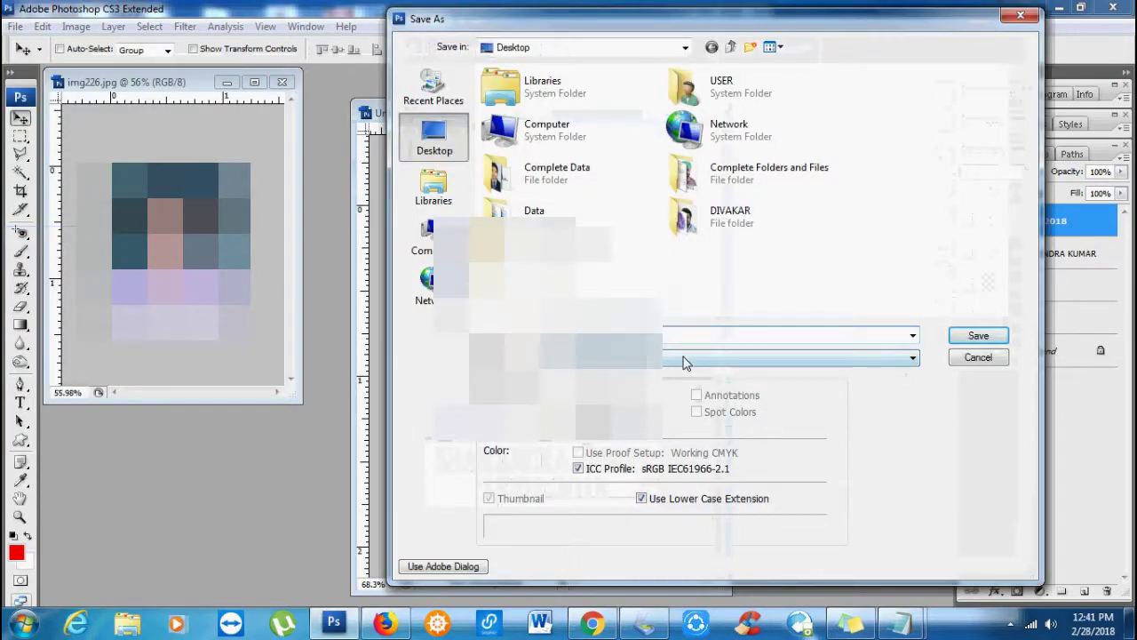
scroll(684, 362, "down", 5)
key("Return")
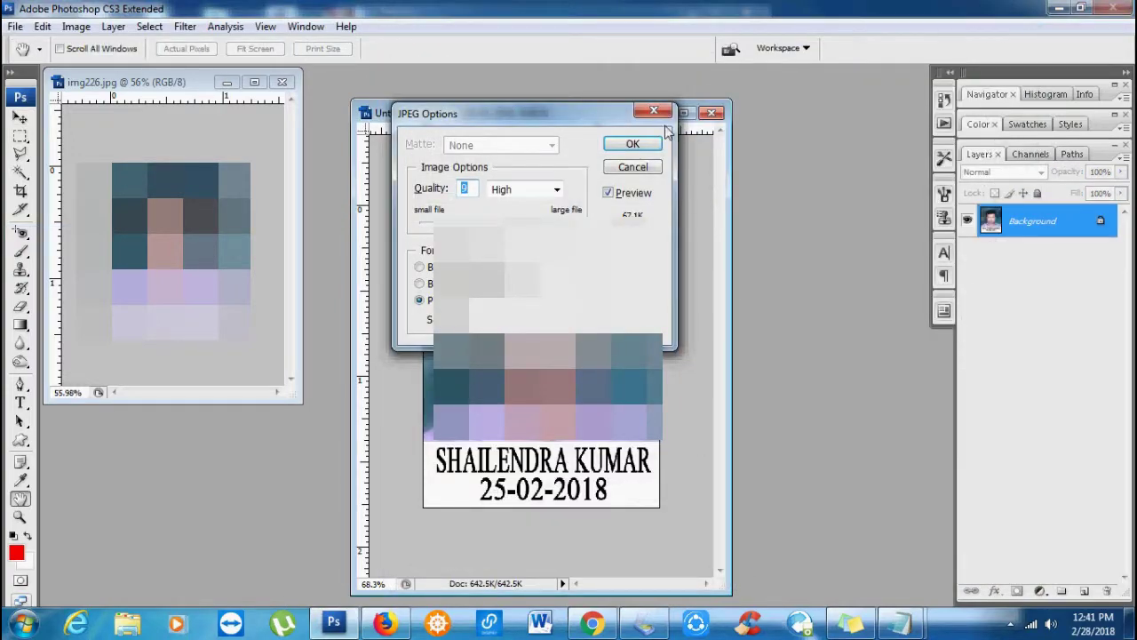
left_click(635, 145)
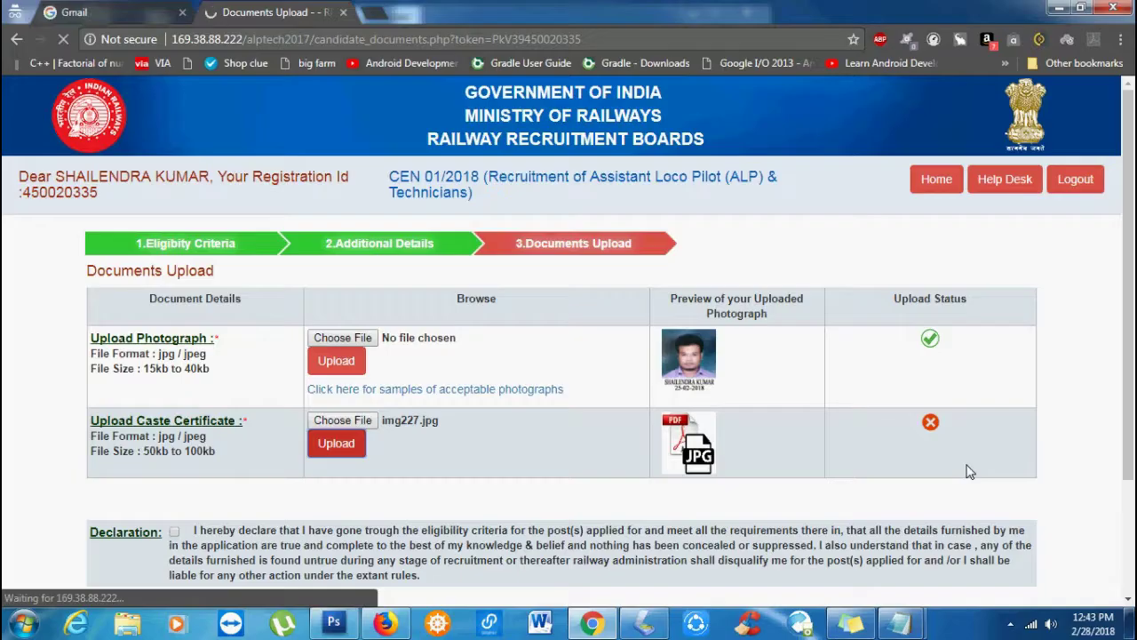
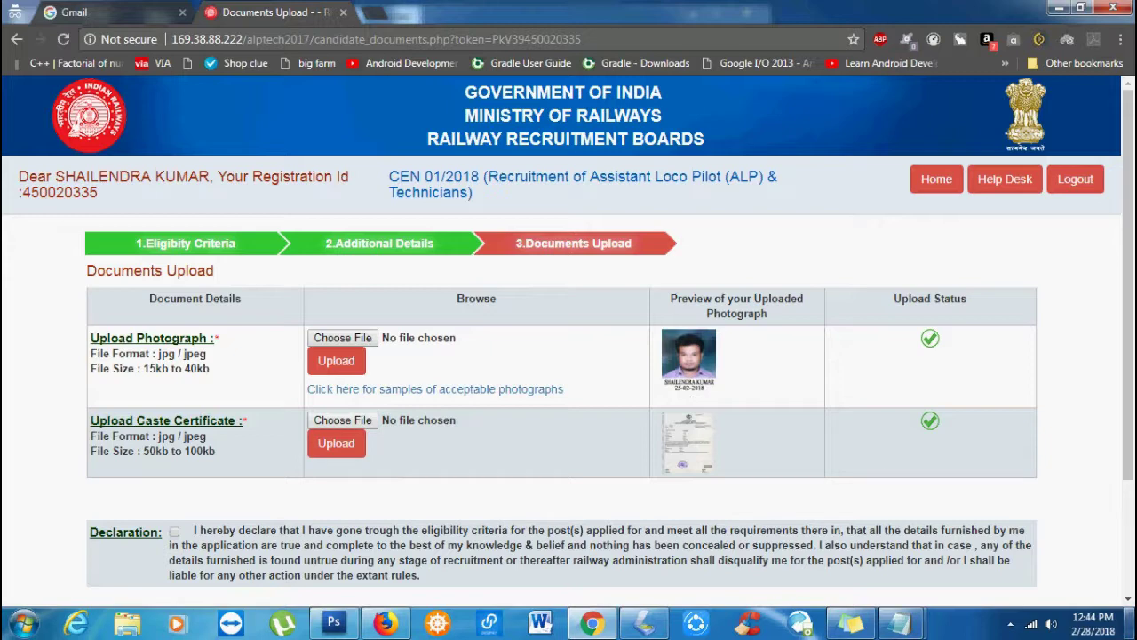
Step: Check the candidate's photo file, then tick the eligibility declaration and confirm Final Submit despite the warning
left_click(1130, 622)
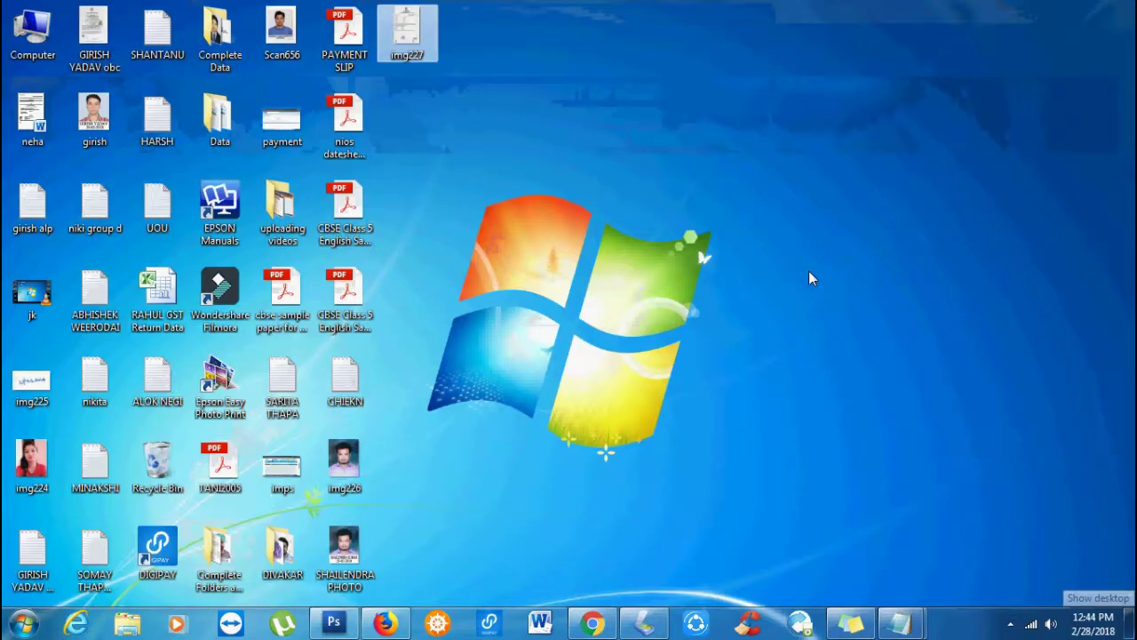
double_click(347, 542)
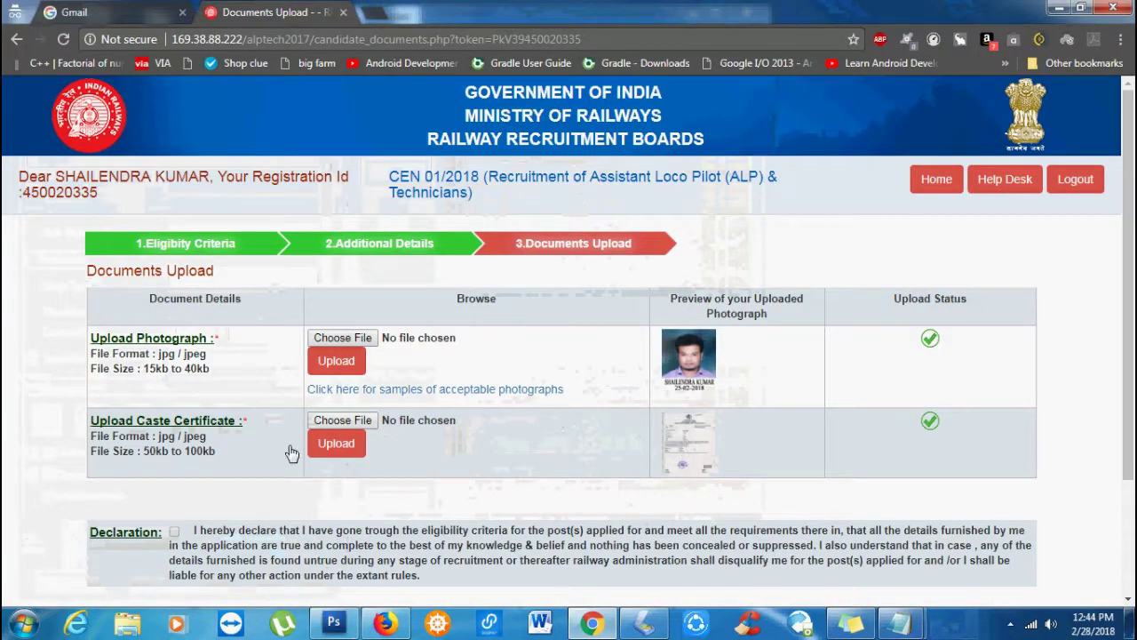
scroll(291, 453, "down", 3)
left_click(174, 377)
left_click(549, 494)
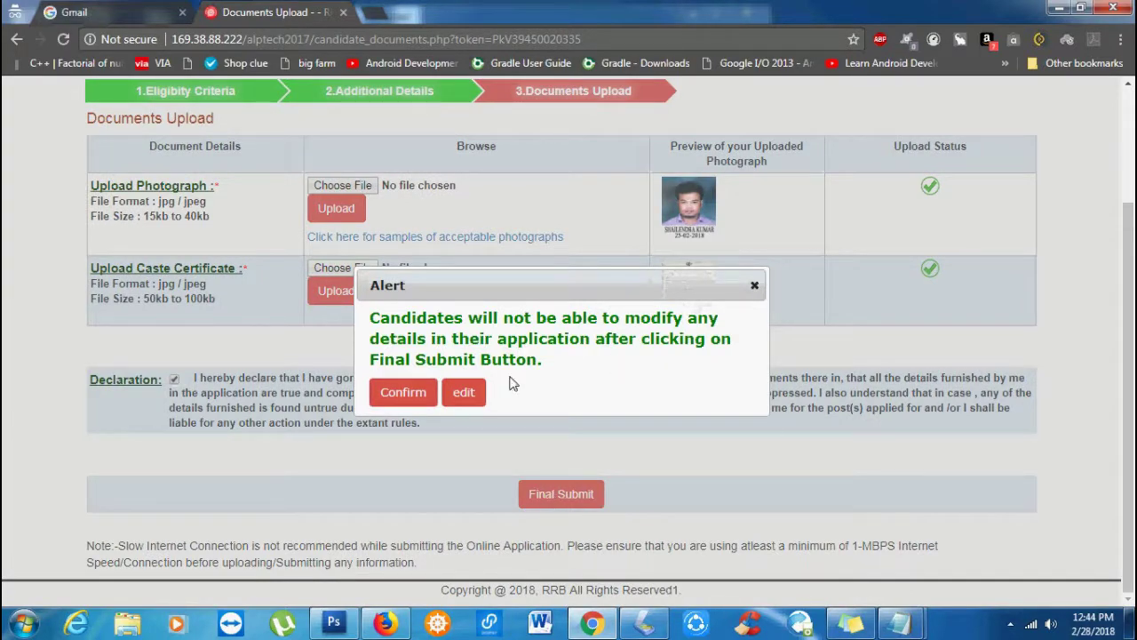
left_click(405, 394)
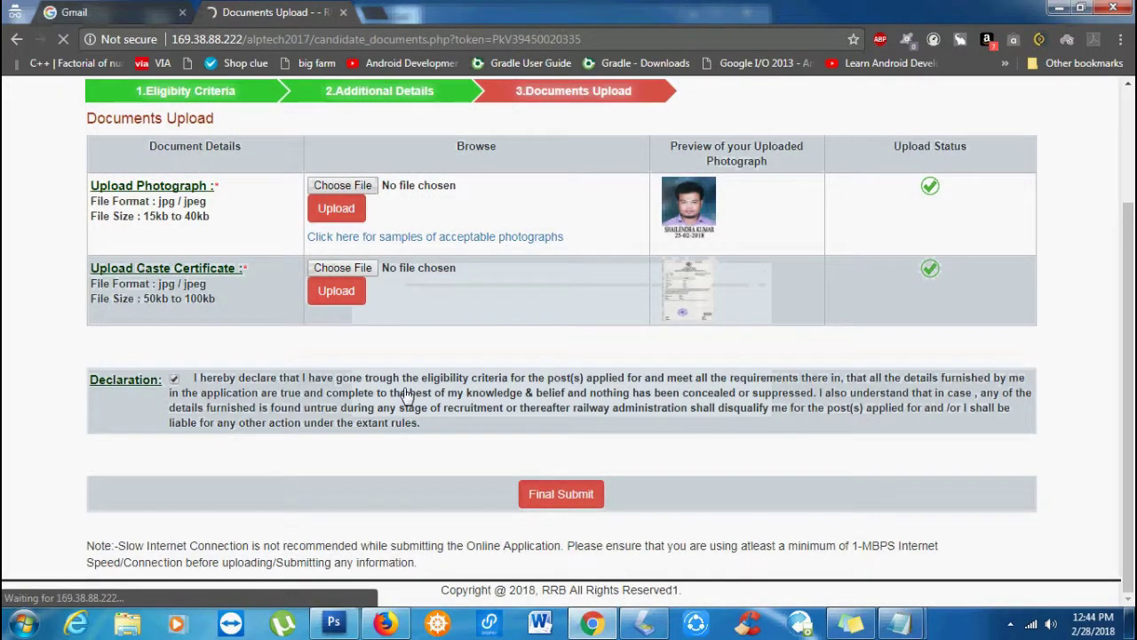